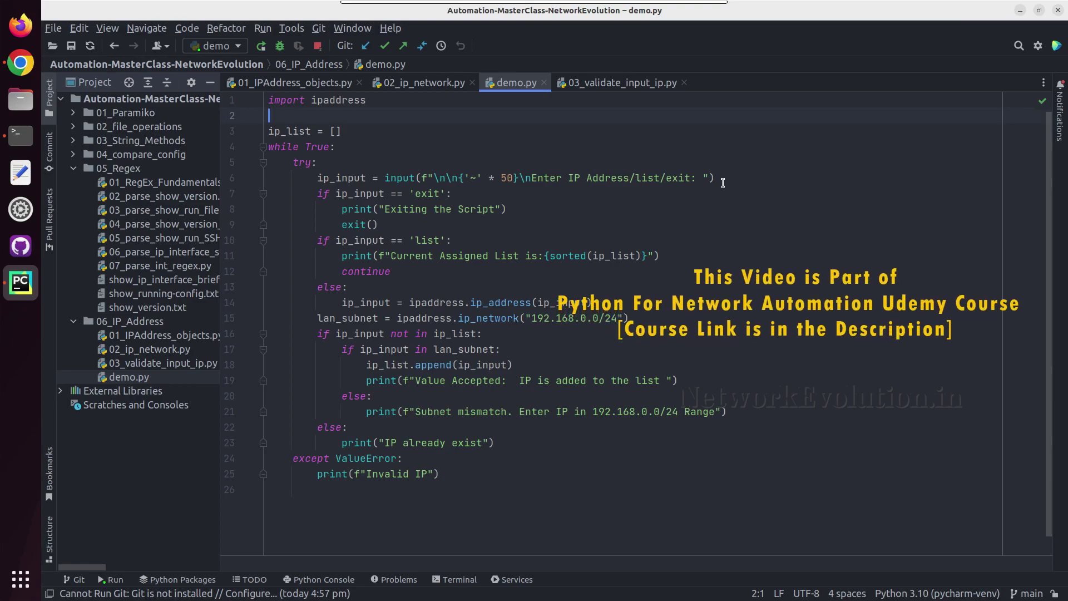
Step: Highlight the exit check, the ValueError 'Invalid IP' handler and the 'IP already exist' line
left_click_drag(723, 182, 453, 194)
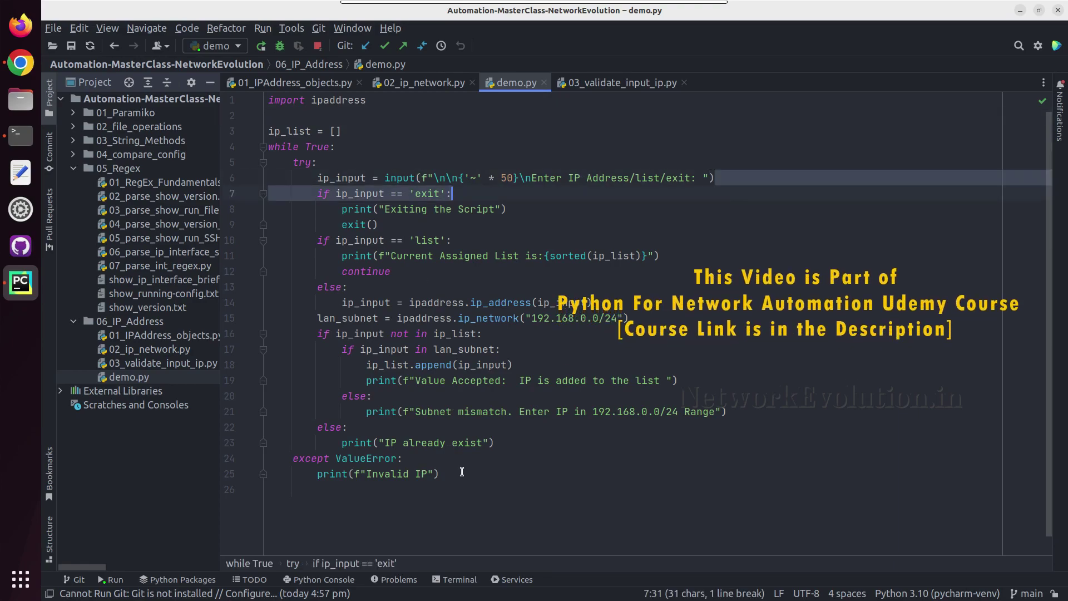
left_click_drag(461, 472, 260, 458)
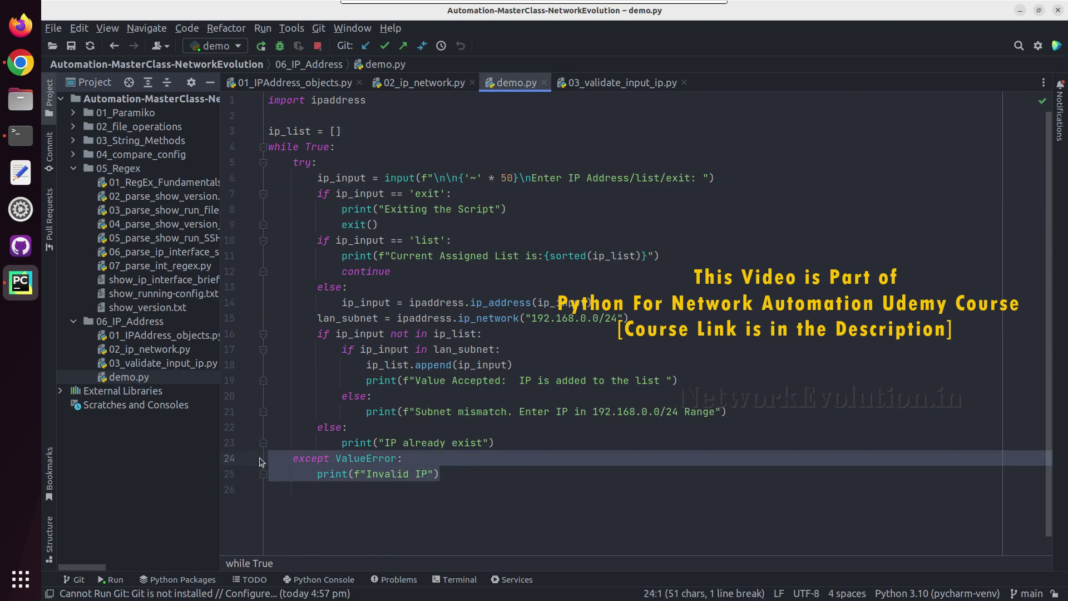
left_click(381, 458)
left_click(442, 473)
left_click_drag(443, 474, 334, 461)
left_click_drag(271, 443, 261, 449)
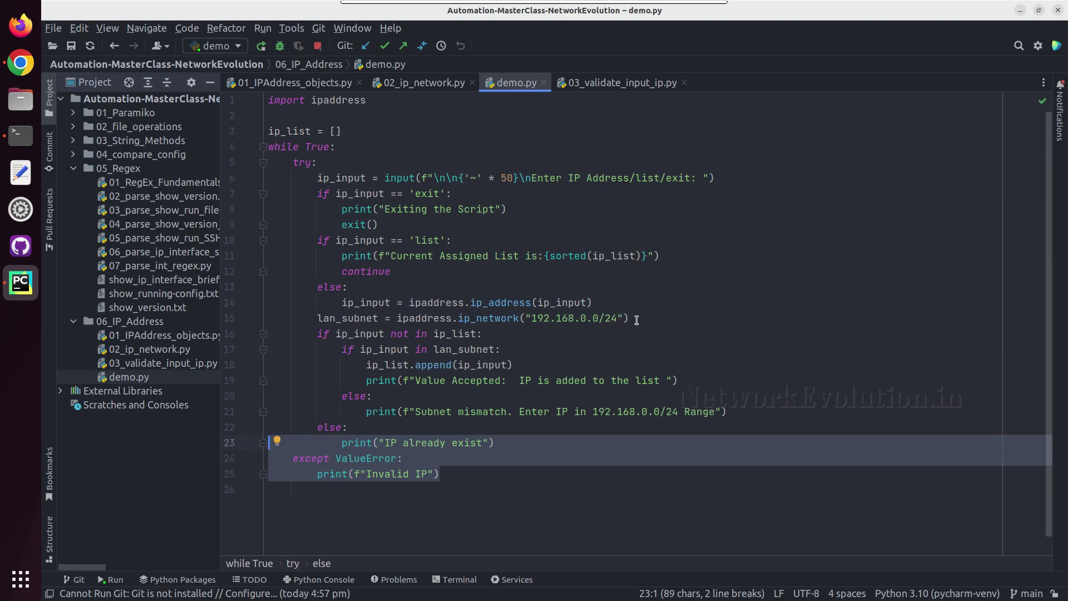
Step: Highlight the 192.168.0.0/24 network string and the empty ip_list declaration
left_click(637, 320)
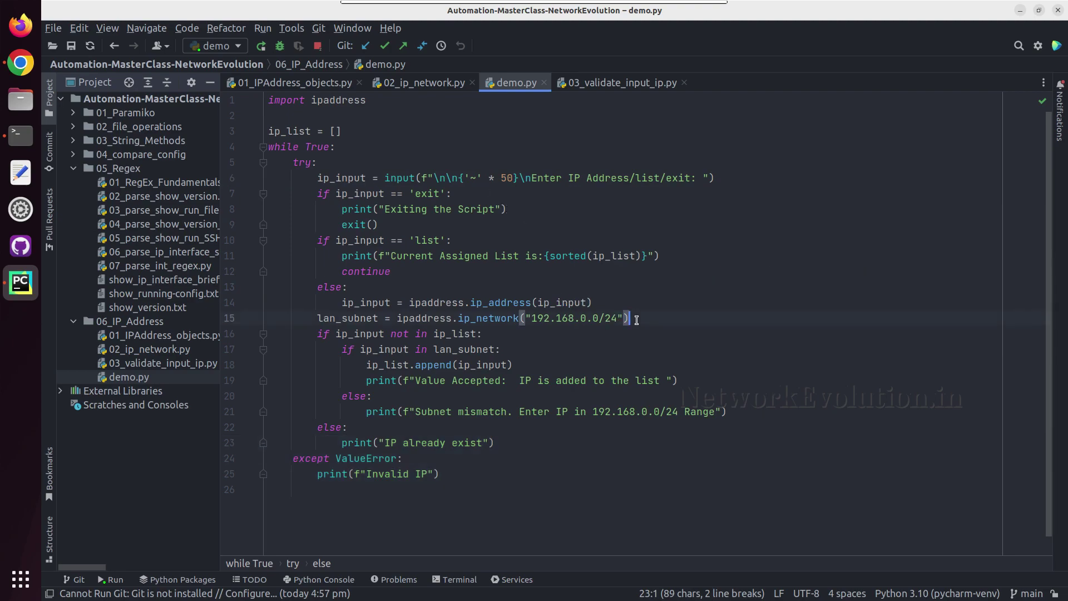
left_click(521, 318, "shift")
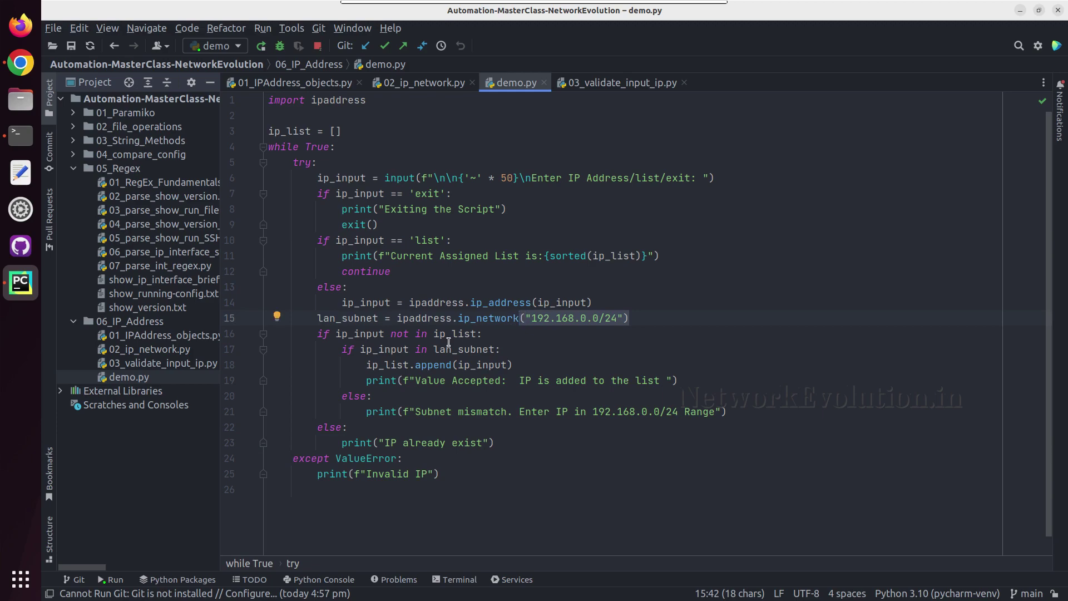
left_click(357, 128)
key("shift+Home")
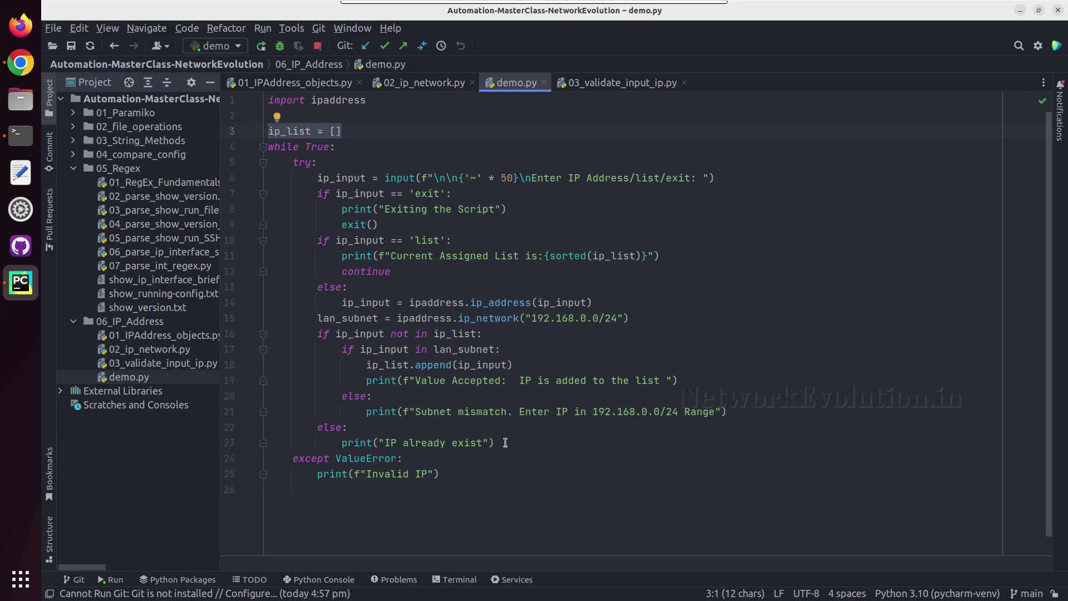
Step: Highlight the duplicate-IP else branch and the subnet mismatch message line
left_click_drag(504, 442, 264, 432)
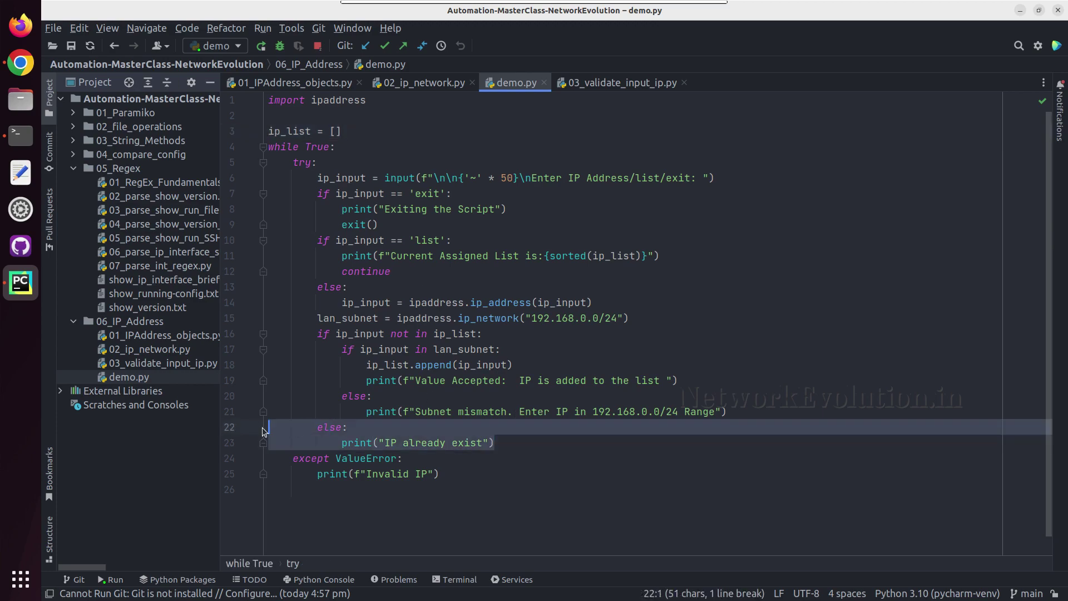
left_click(409, 442)
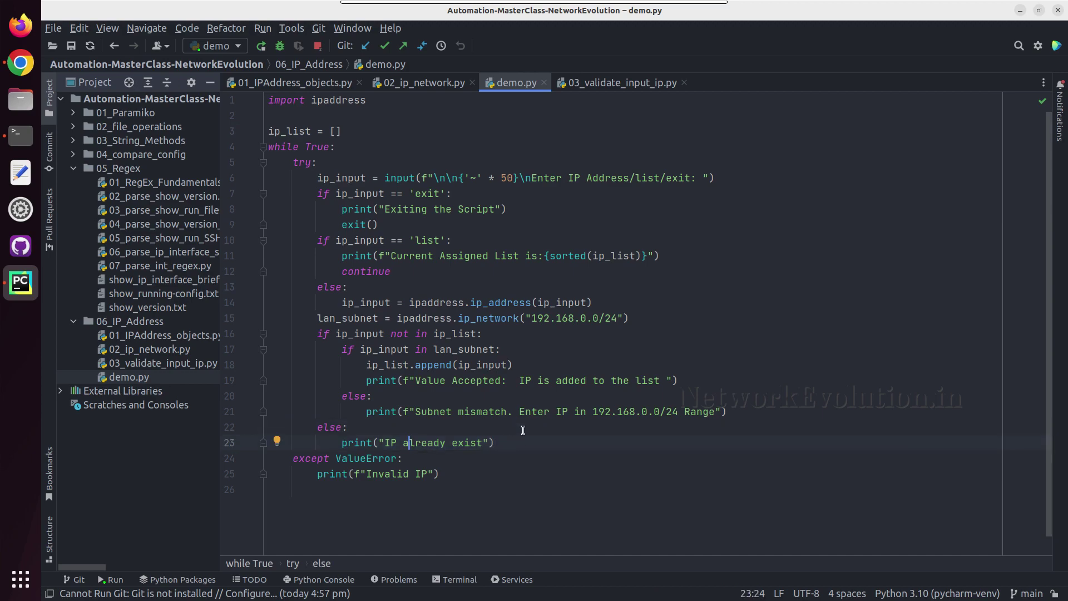
mouse_move(732, 413)
left_mouse_down()
mouse_move(292, 403)
mouse_move(269, 380)
left_mouse_up()
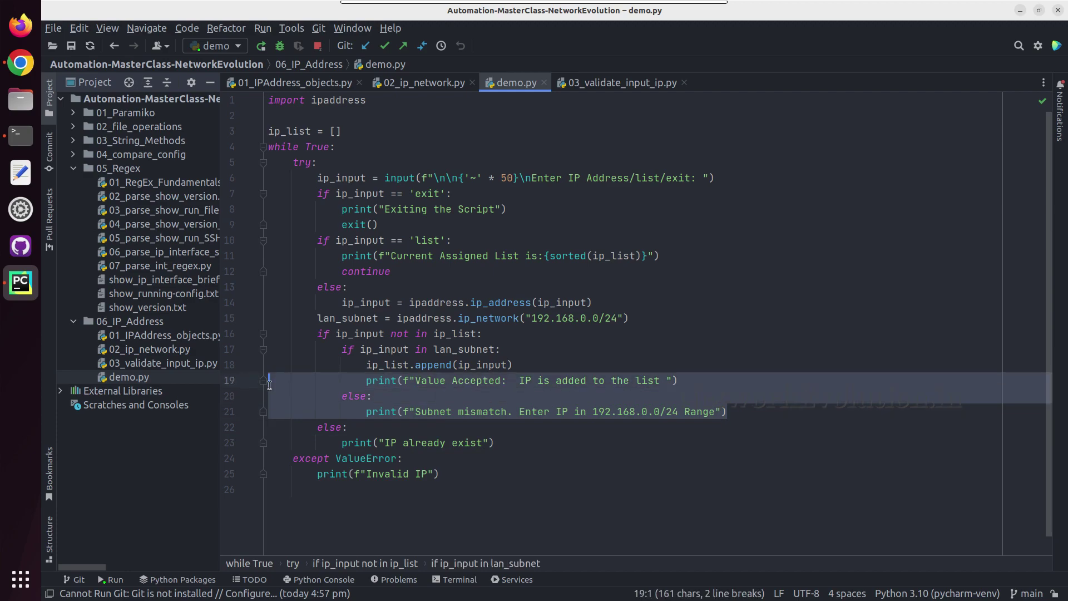
left_click(472, 318)
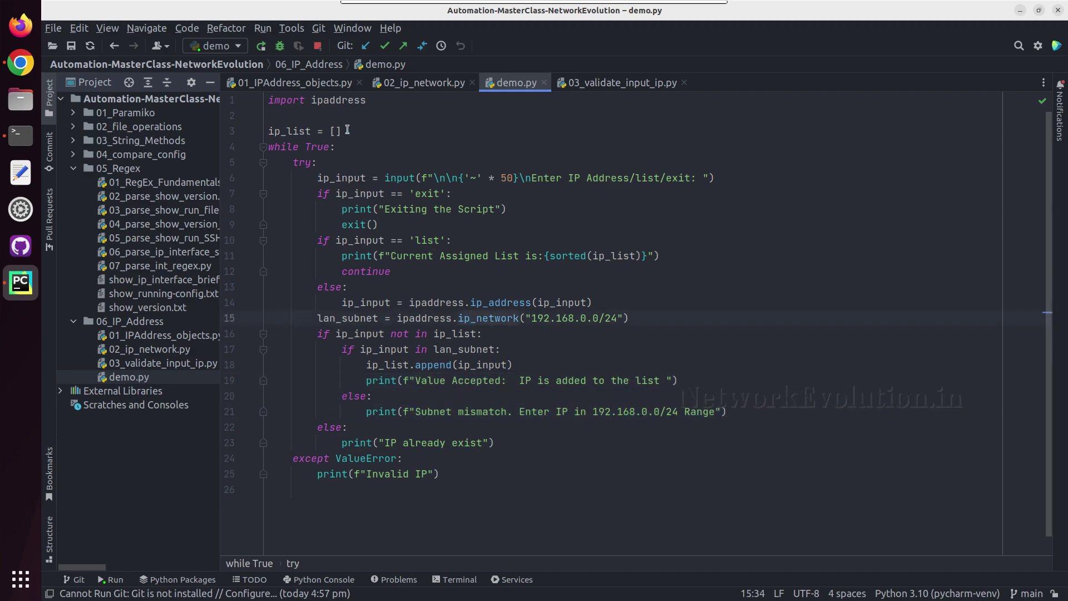
Step: Select the script body from line 3 through line 25, then clear the selection on line 2
mouse_move(268, 131)
left_mouse_down()
mouse_move(413, 349)
mouse_move(454, 472)
left_mouse_up()
left_click(455, 473)
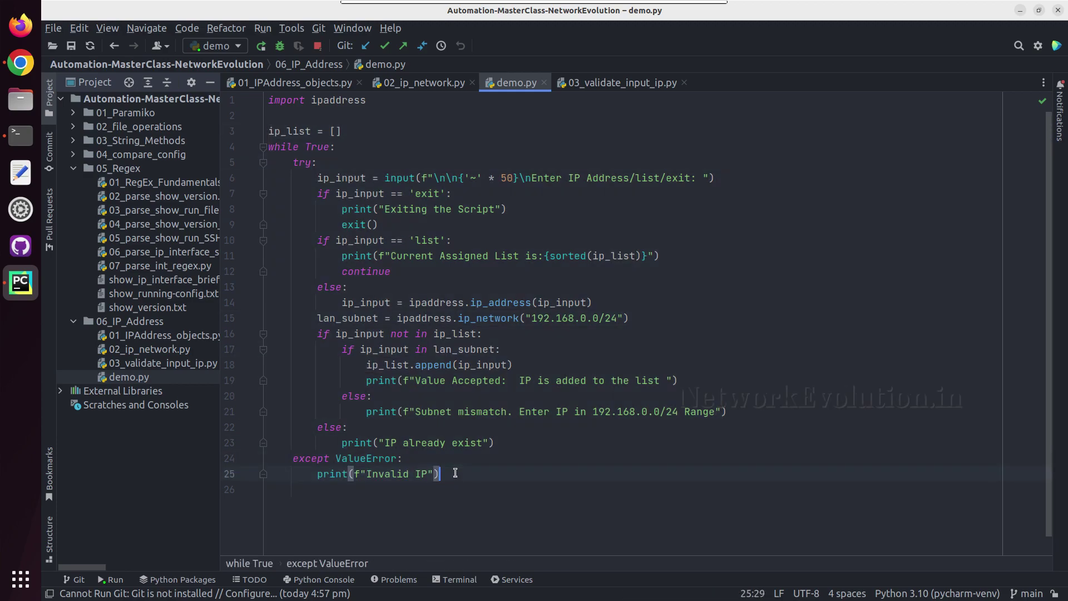
left_click_drag(317, 240, 268, 131)
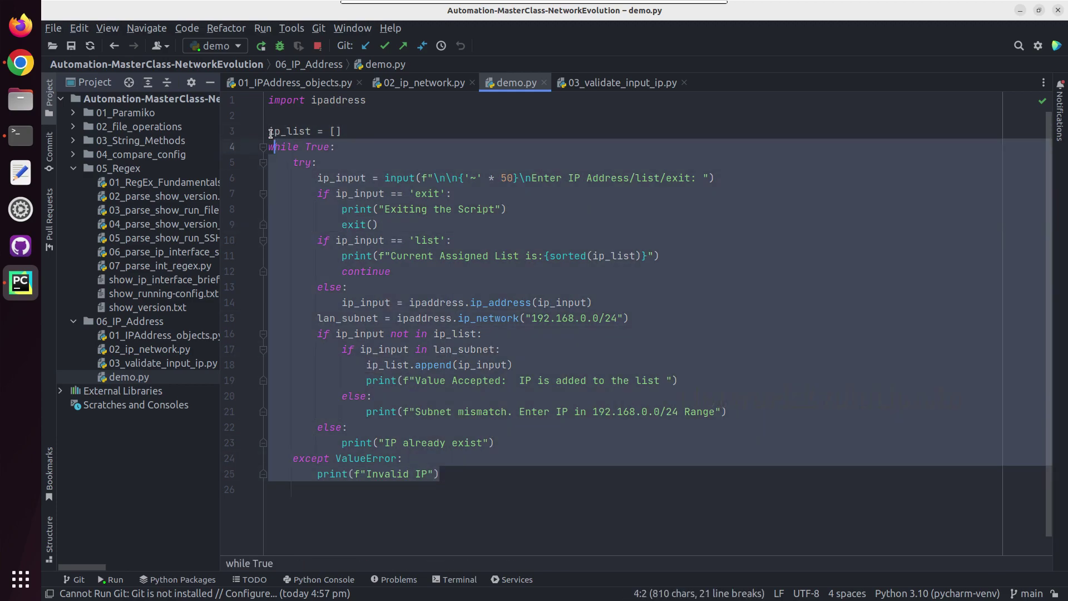
left_click(299, 120)
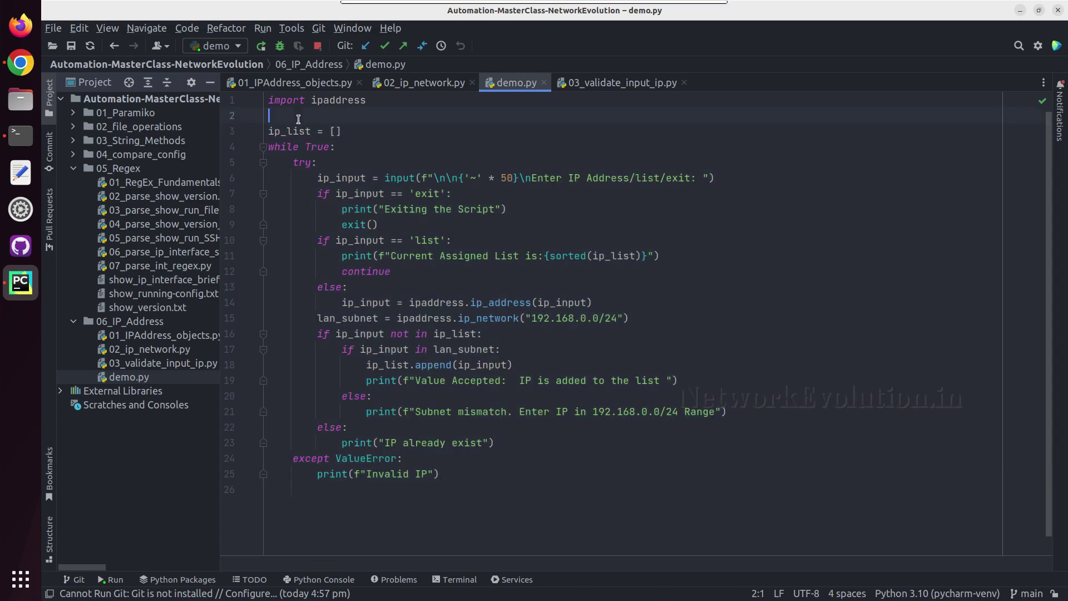
Step: Run demo.py, stop and rerun it, and focus the Run console for input
right_click(298, 119)
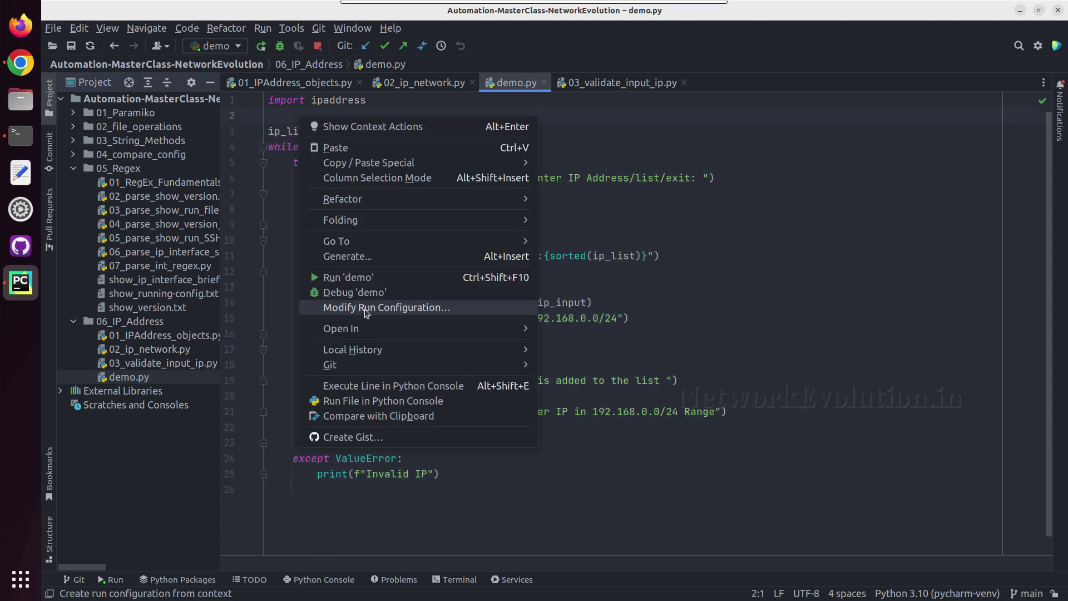
left_click(392, 276)
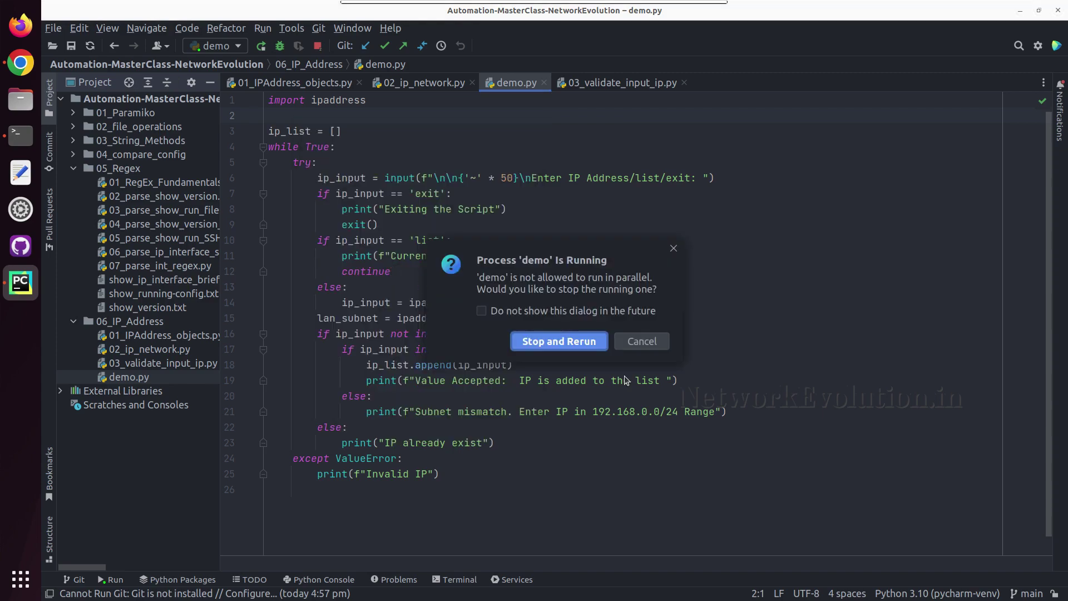
left_click(560, 342)
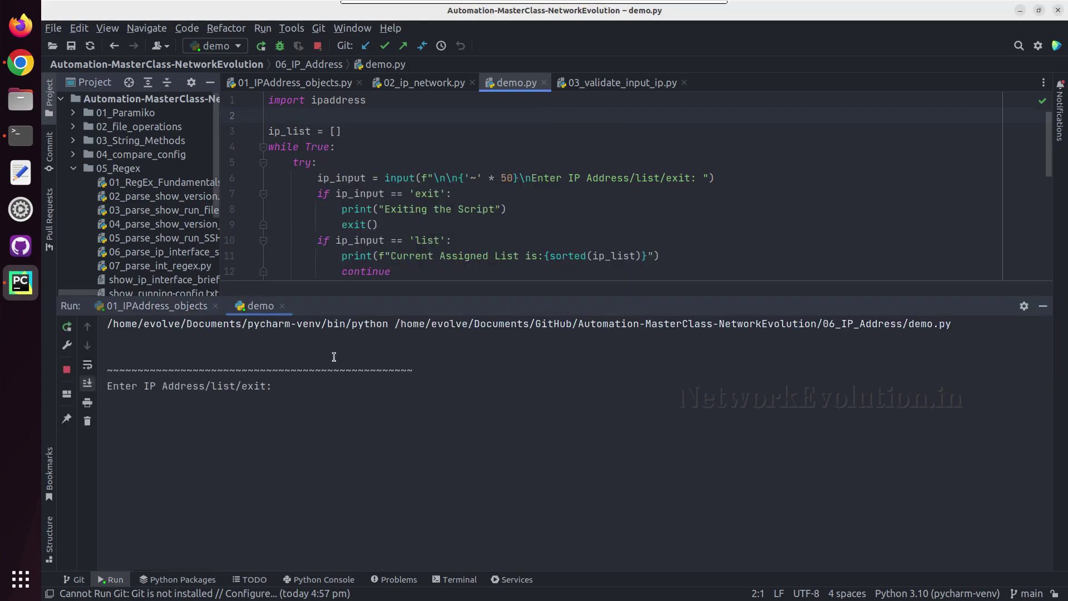
left_click(304, 395)
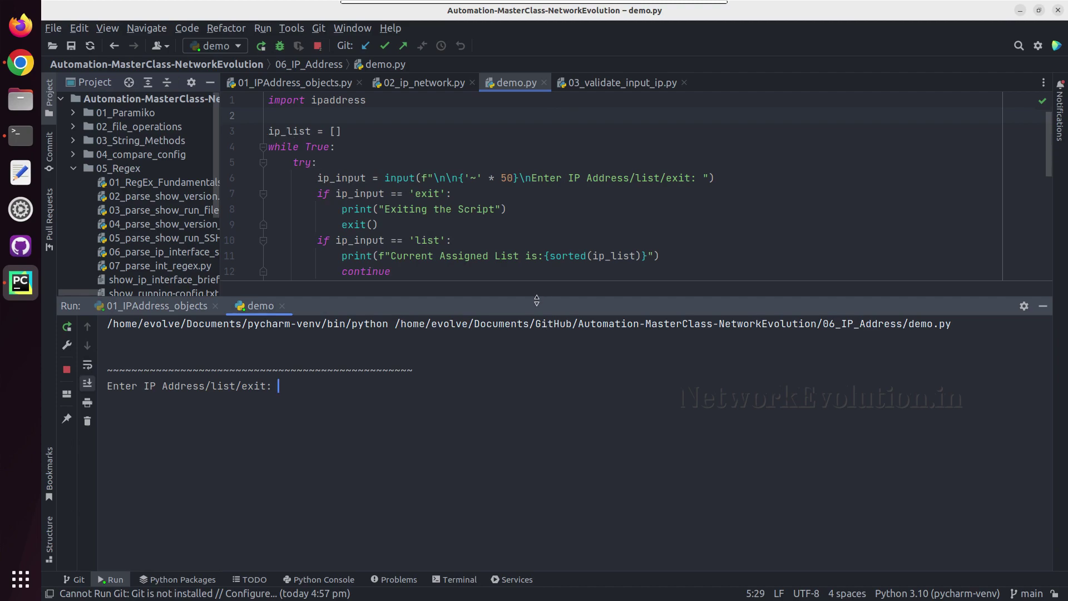
Step: Resize the editor and Run console panels and highlight the while True loop header
left_click_drag(529, 343, 531, 366)
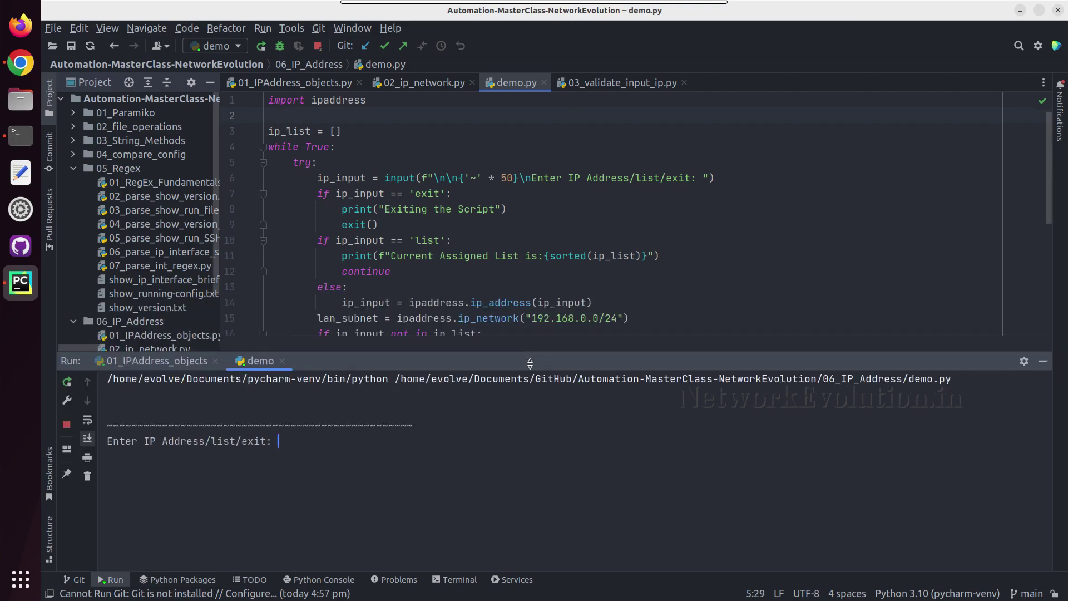
scroll(480, 285, "down", 1)
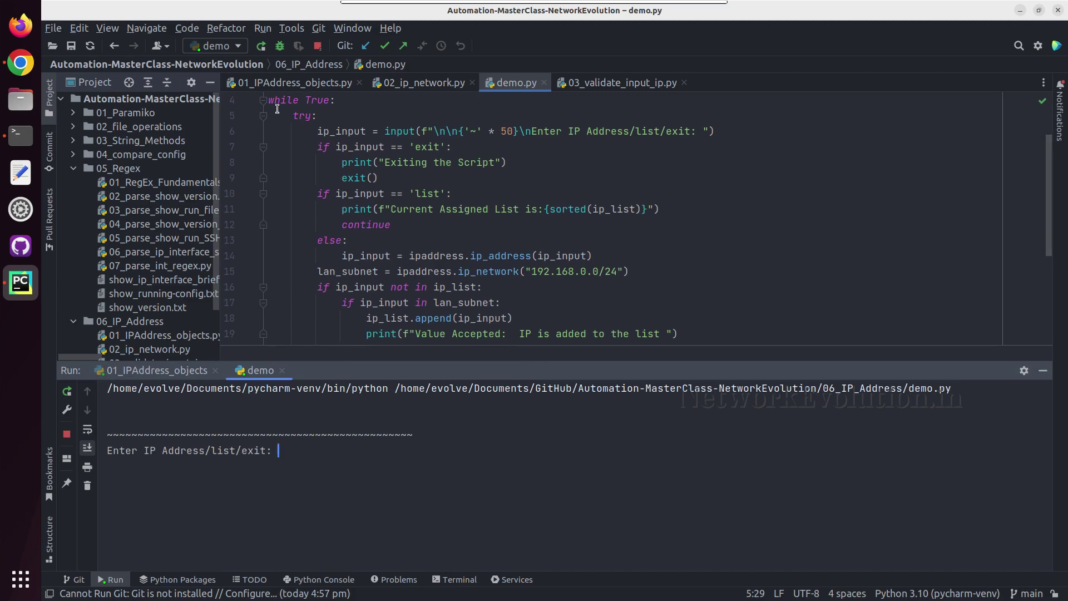
left_click_drag(270, 100, 335, 100)
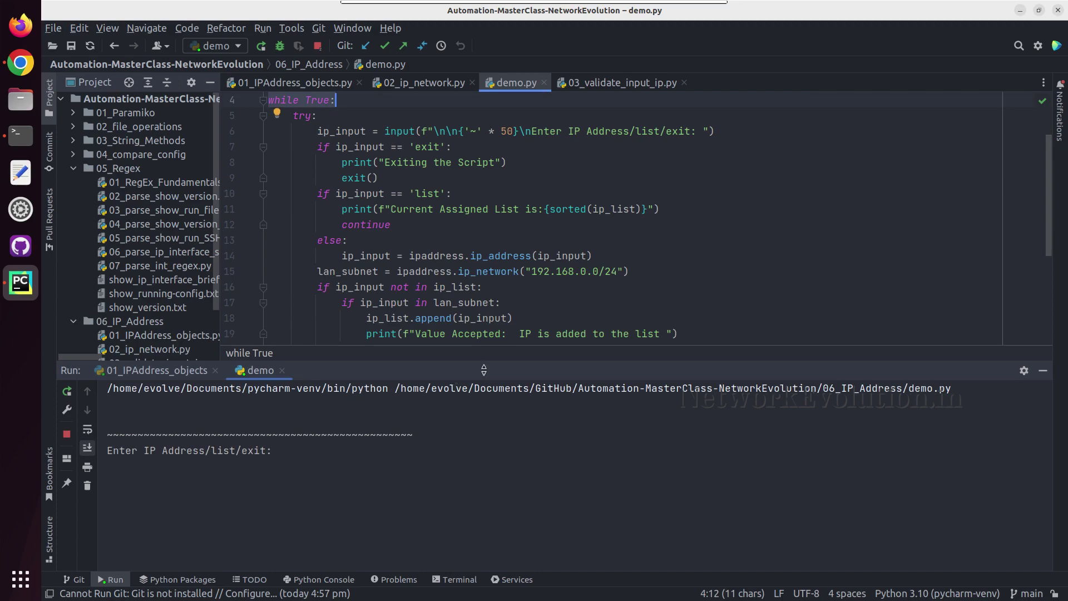
left_click_drag(487, 385, 483, 403)
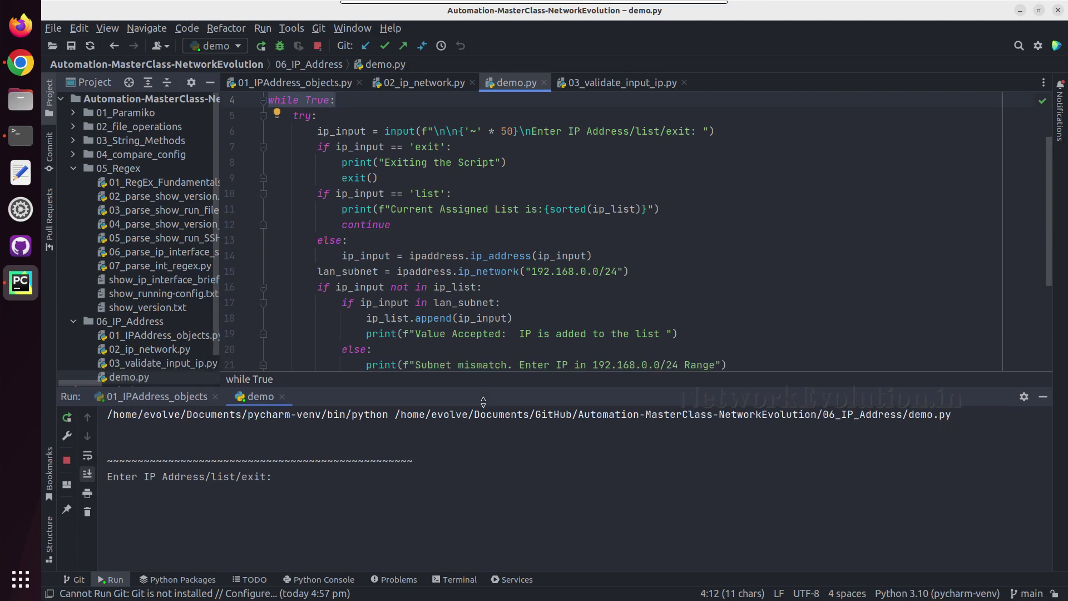
left_click_drag(496, 326, 496, 323)
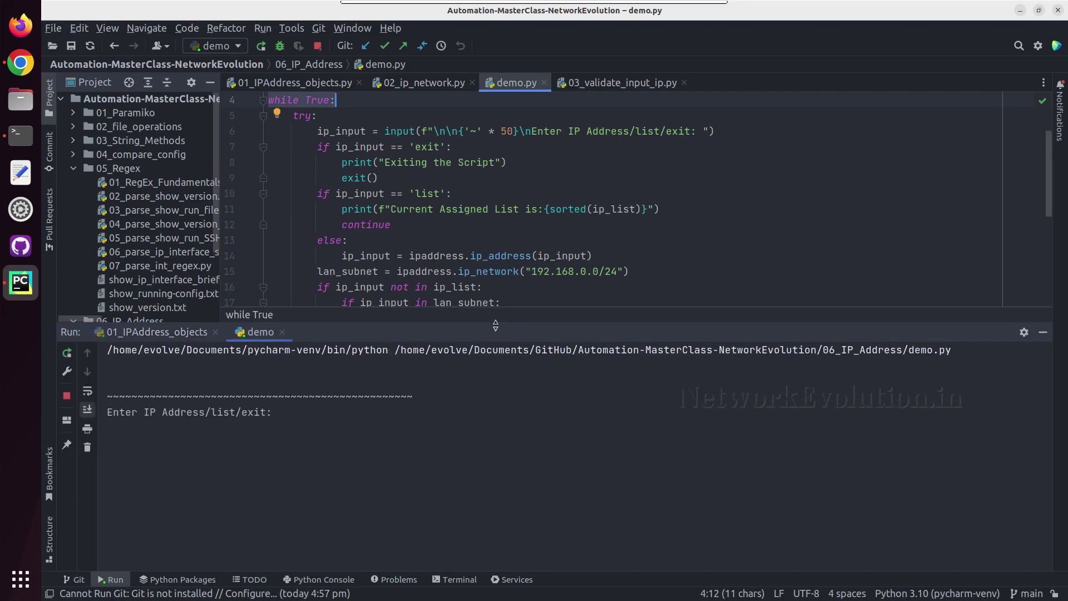
Step: Submit 192.168.0.10 and highlight its 'Value Accepted' output and matching print line
left_click(365, 414)
type("192.168.0.10")
key("Return")
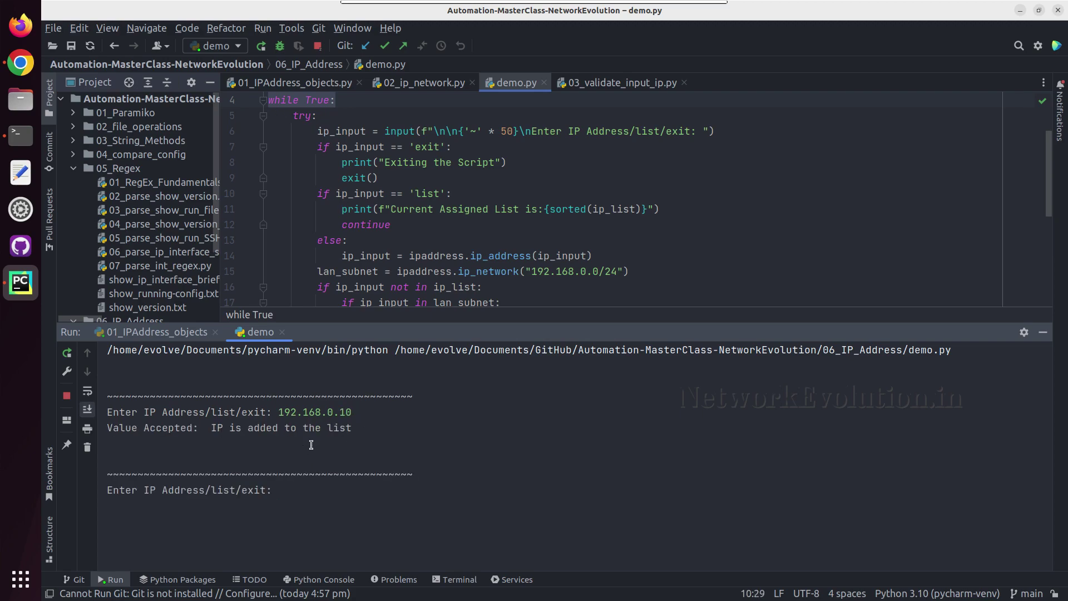
left_click_drag(115, 429, 177, 429)
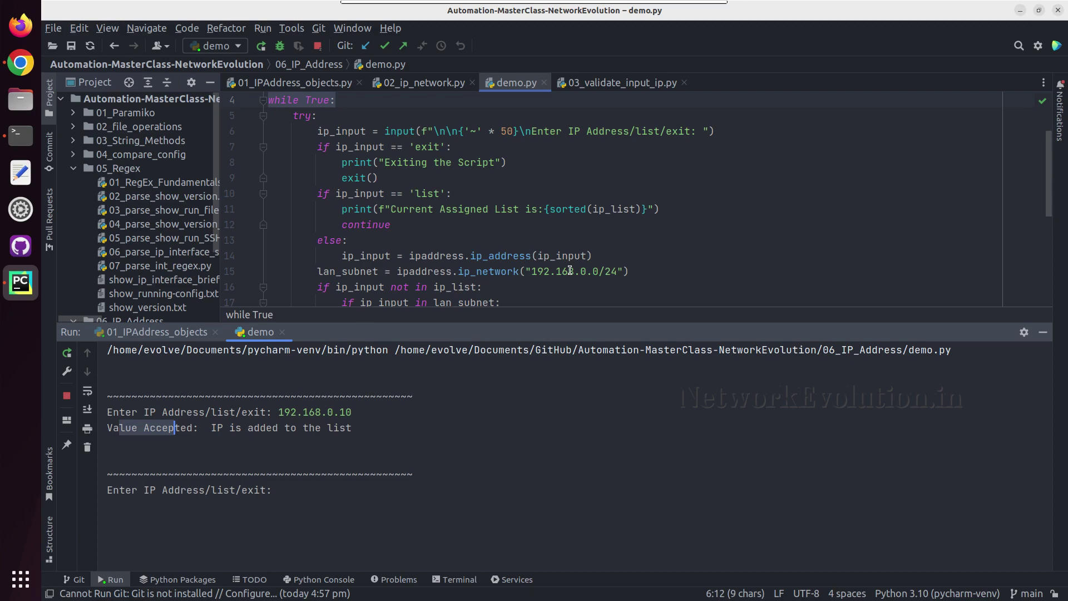
scroll(570, 272, "down", 2)
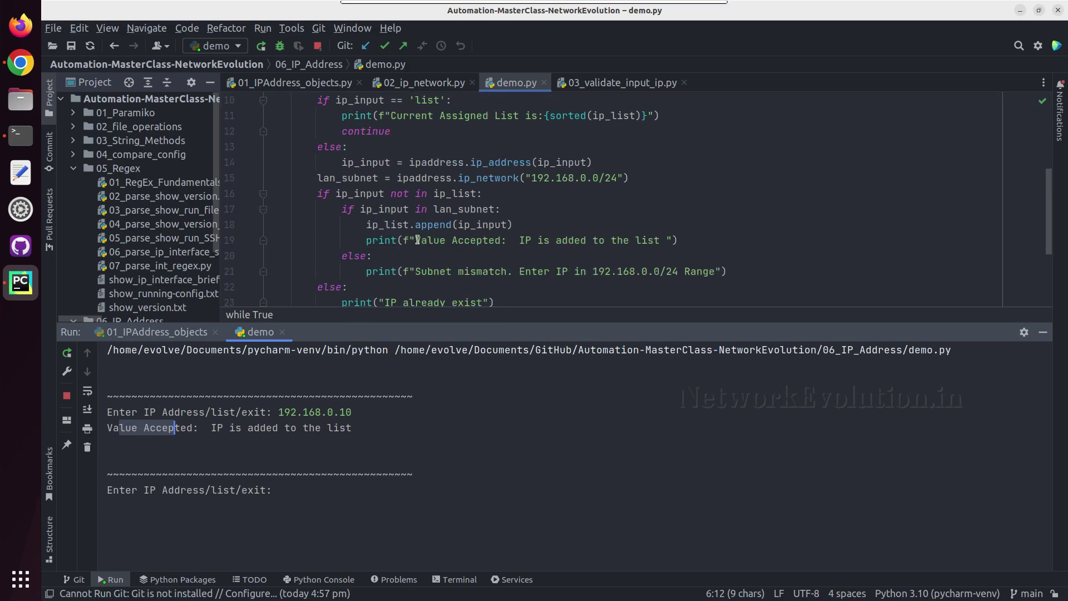
left_click_drag(416, 241, 489, 241)
Step: Enter the list command, highlight the Current Assigned List output, and point at ip_list
left_click(311, 486)
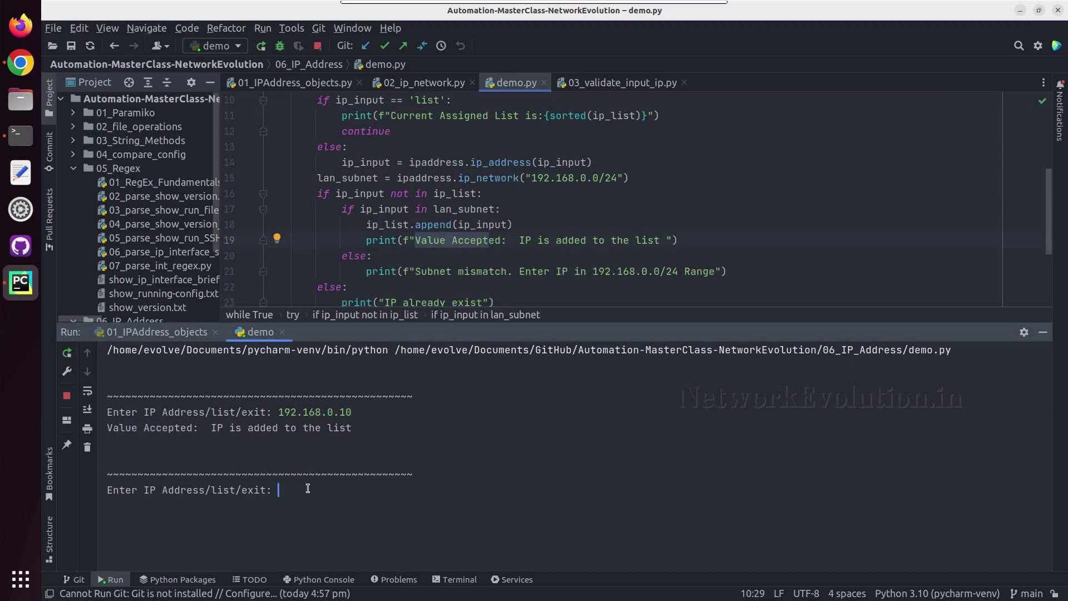
type("list")
key("Return")
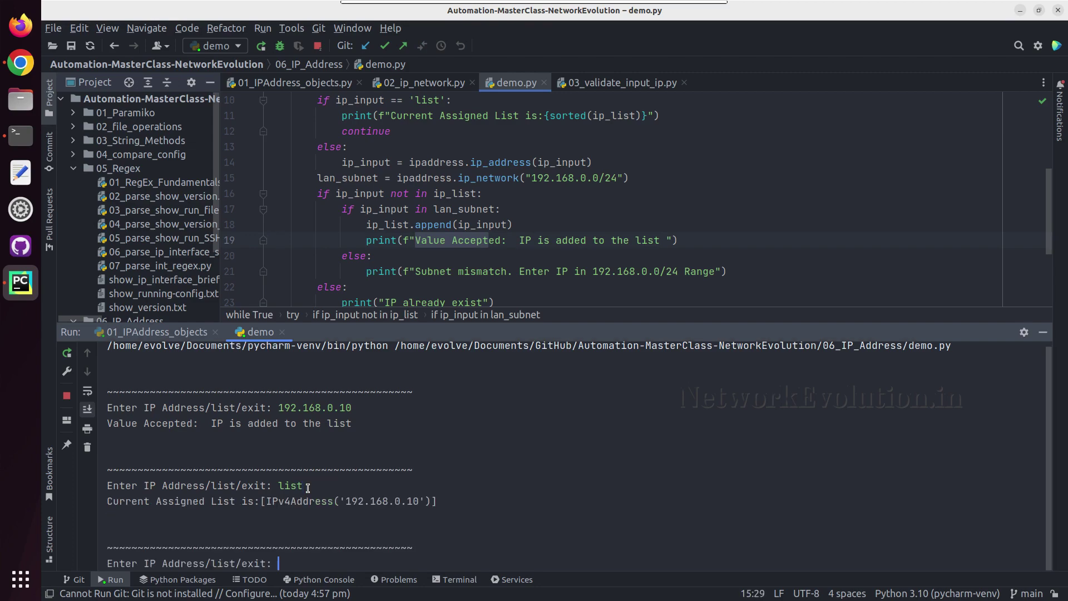
left_click_drag(136, 501, 223, 504)
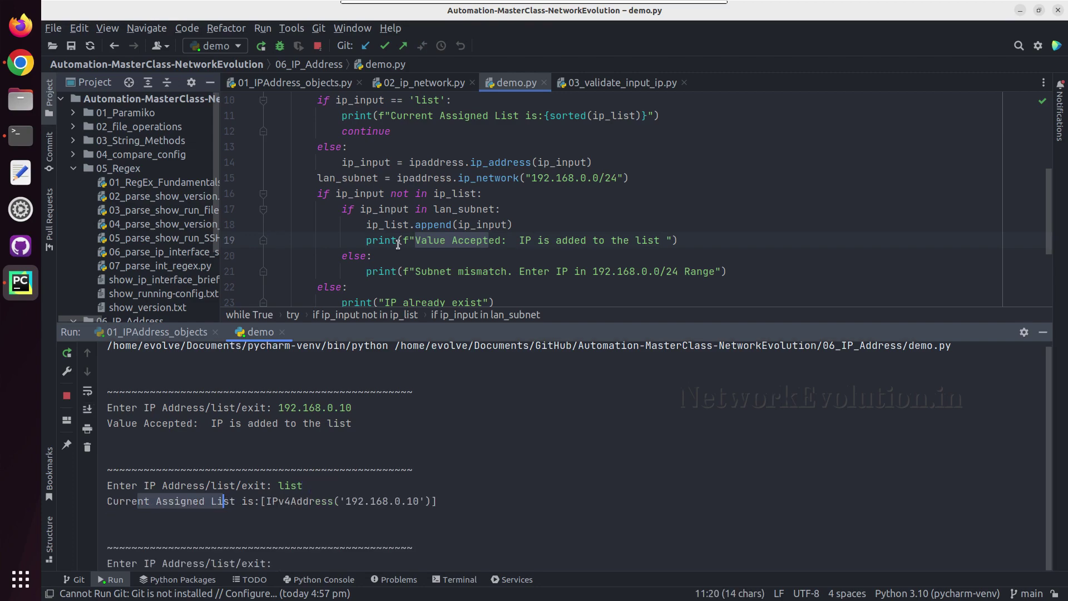
scroll(398, 243, "up", 3)
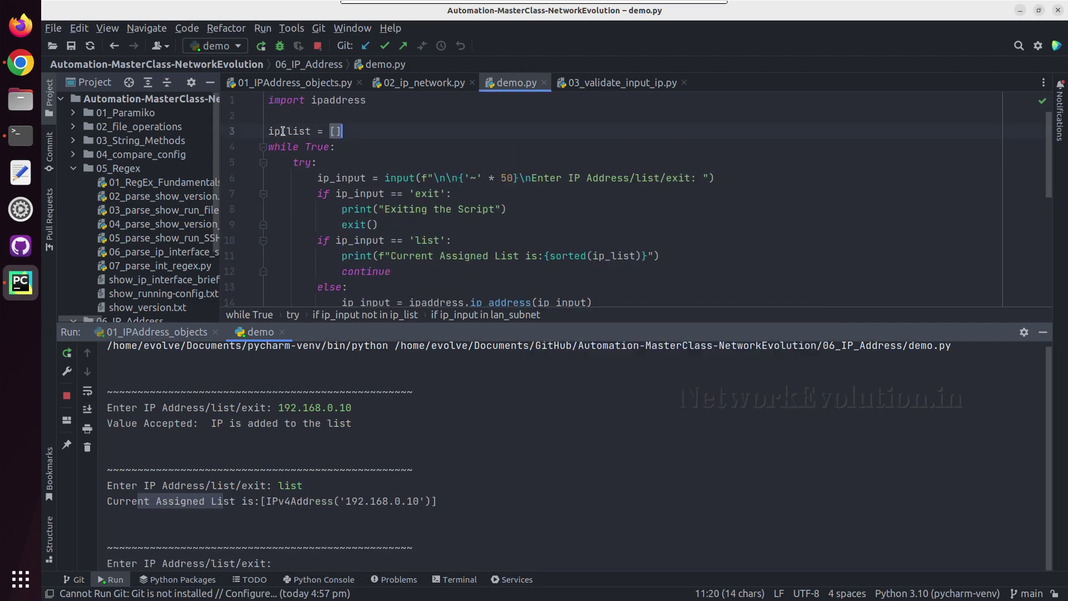
left_click(282, 130, "shift")
Step: Enlarge the run output and submit 192.168.0.5, correcting a typo first
left_click_drag(340, 327, 343, 277)
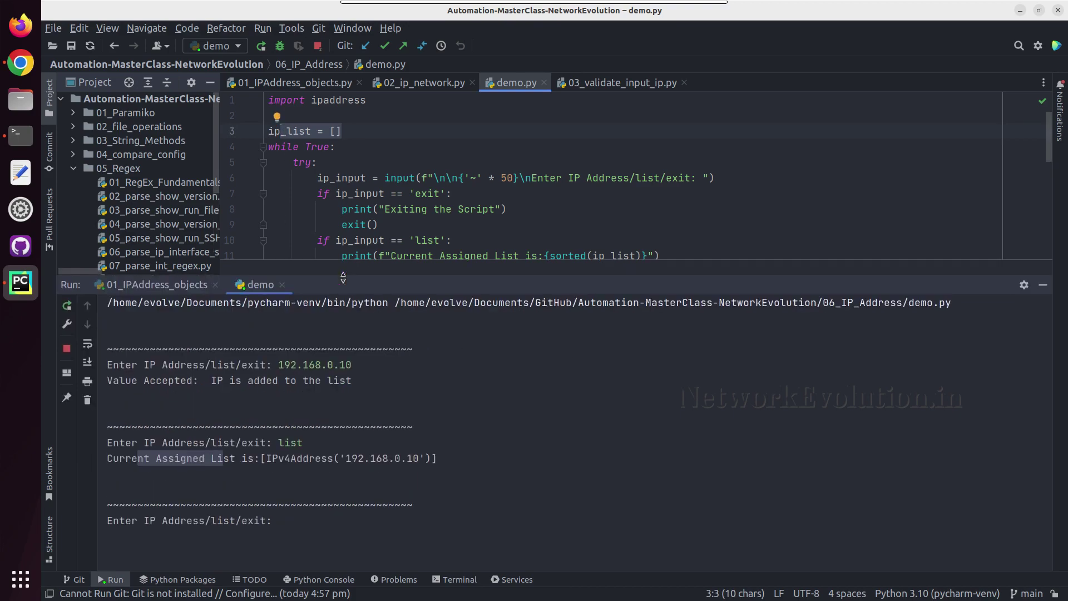
left_click(311, 508)
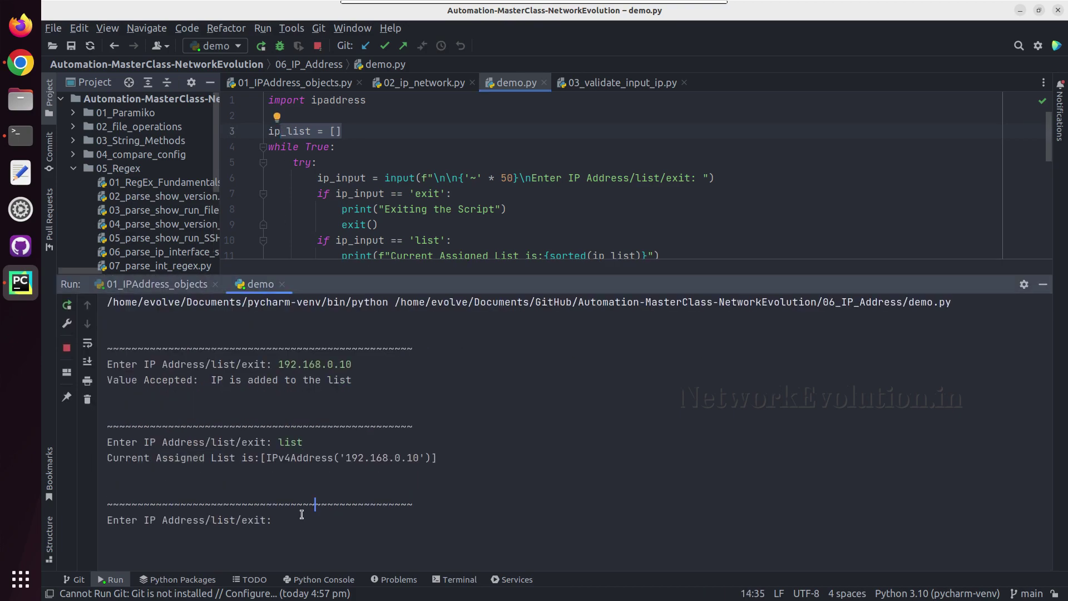
type("192.1698")
key("BackSpace")
key("BackSpace")
type("8.0.5")
key("Return")
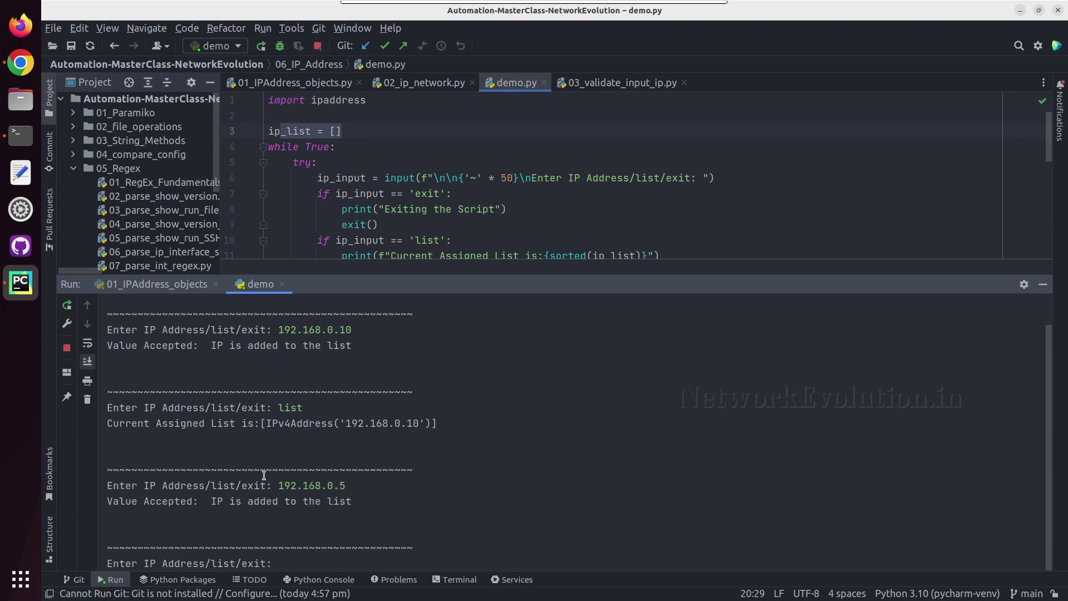
Step: Highlight the acceptance message, then enter list and highlight the sorted IP list
left_click(143, 501)
left_click(241, 501, "shift")
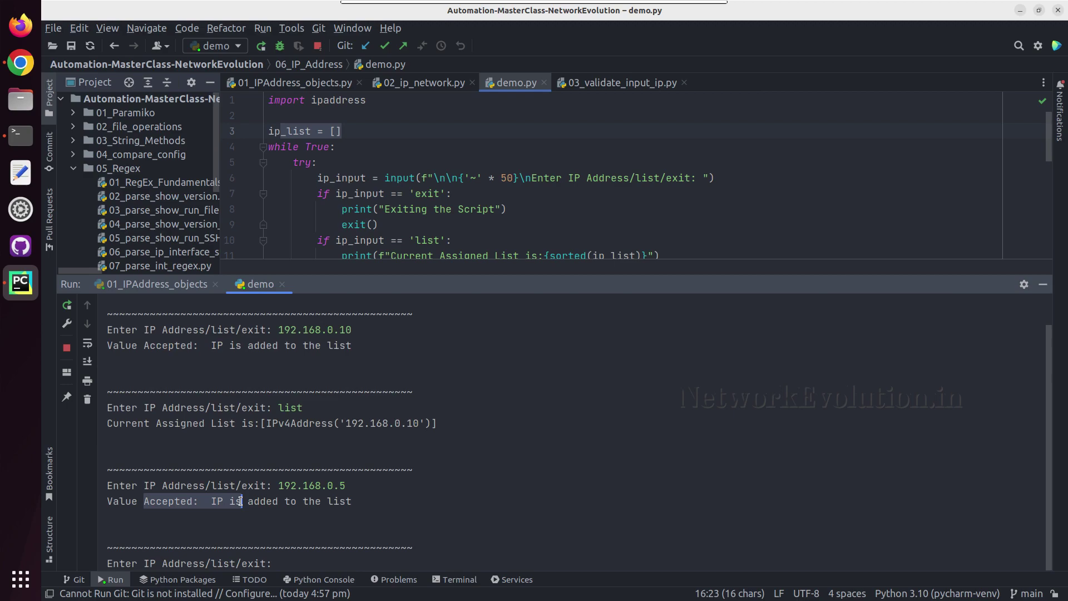
left_click(291, 564)
type("list")
key("Return")
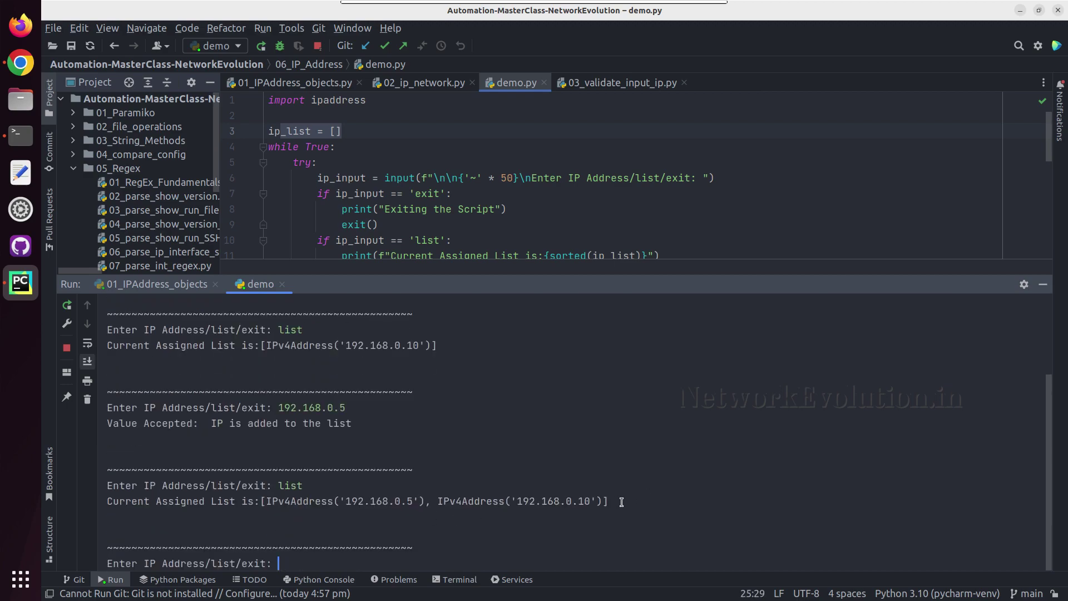
left_click_drag(622, 500, 409, 499)
Step: Submit duplicate 192.168.0.10 and invalid value 1, highlighting the 'IP already exist' and 'Invalid IP' messages
left_click(315, 557)
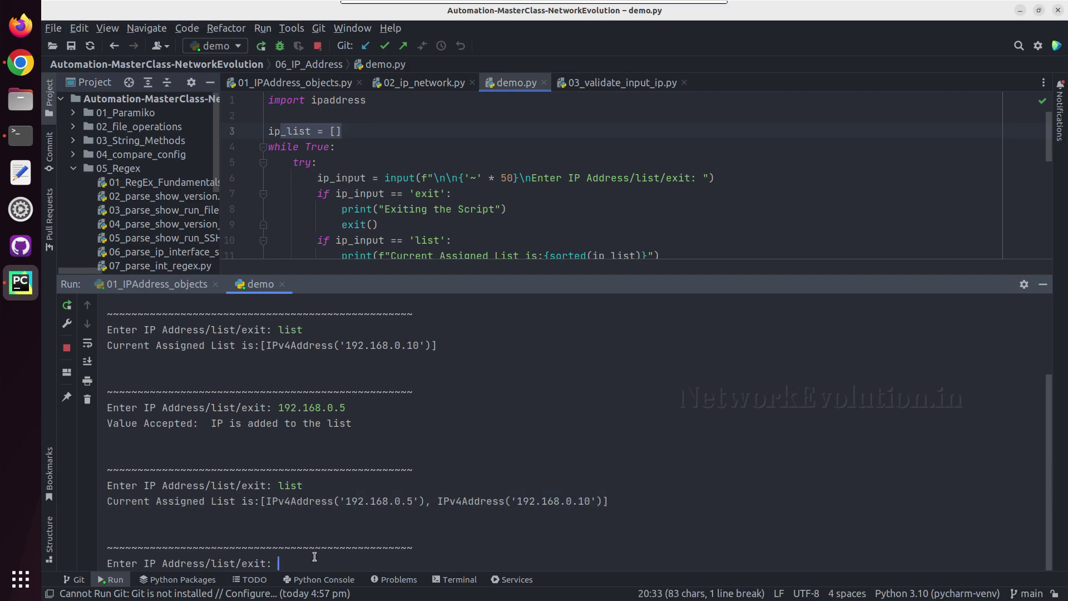
type("192.168.0.10")
key("Return")
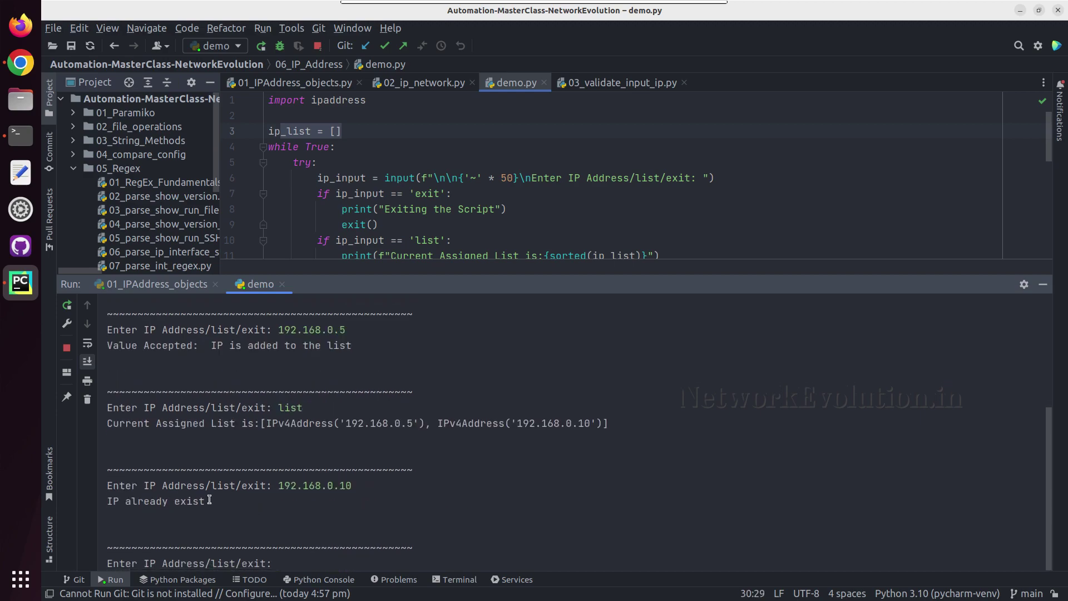
left_click_drag(208, 501, 101, 500)
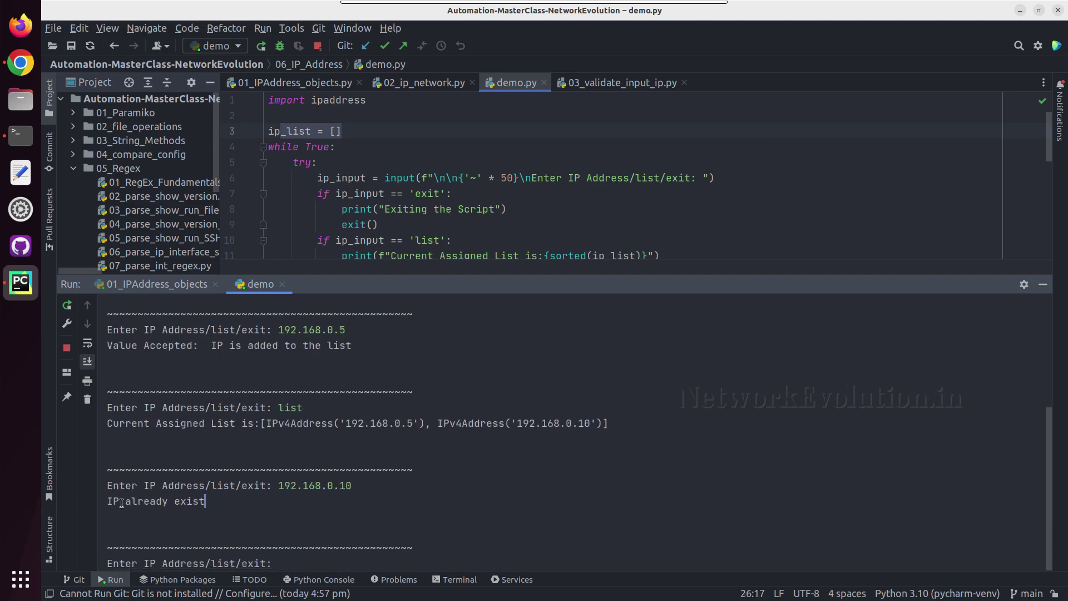
left_click(289, 558)
type("1")
key("Return")
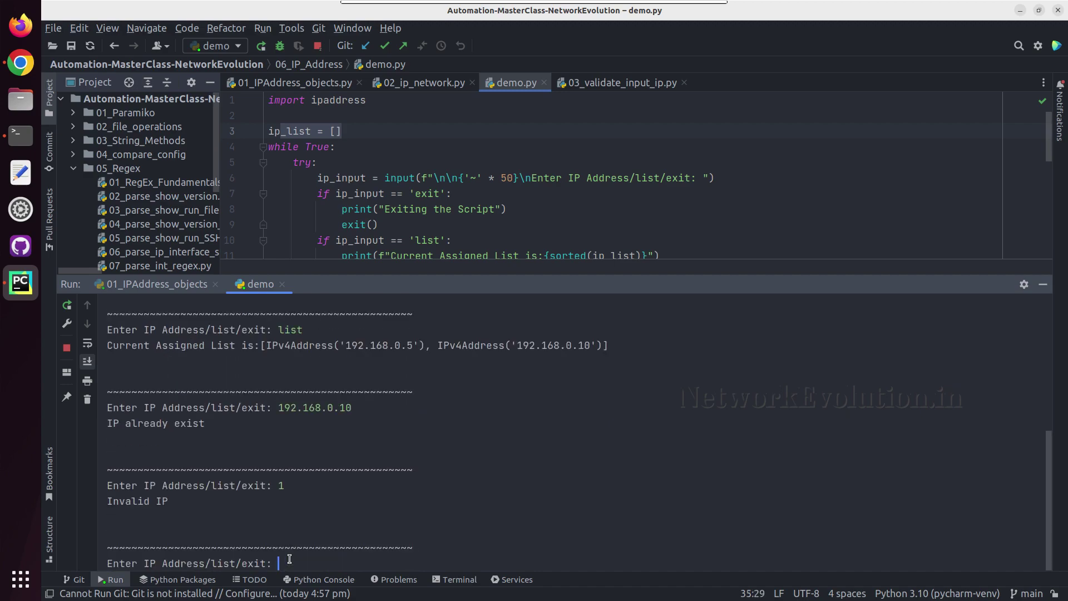
left_click_drag(168, 501, 118, 498)
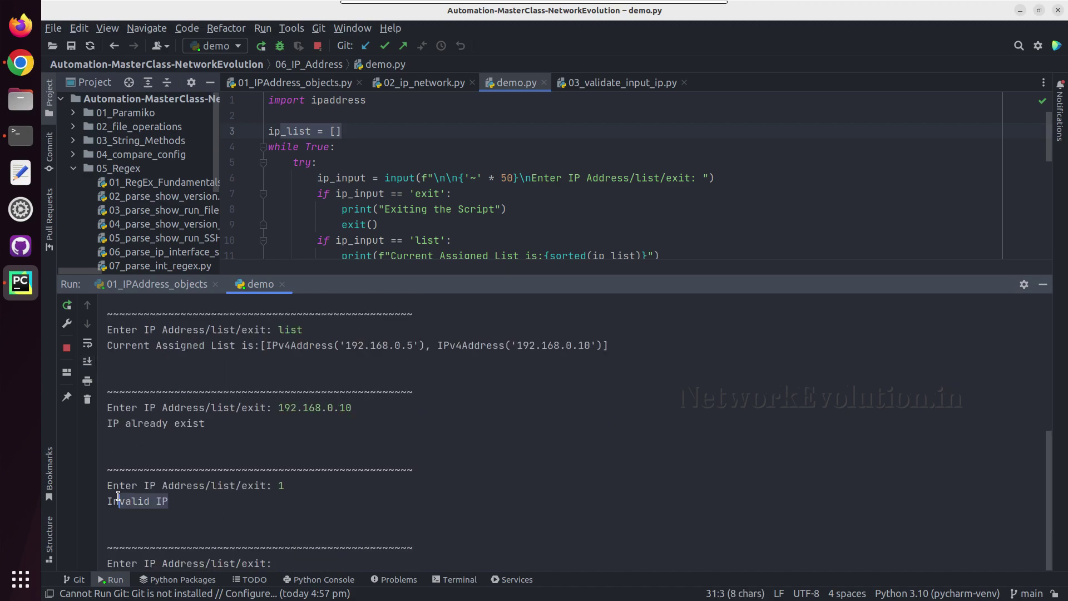
Step: Submit 192.168.1.10, highlight the Subnet mismatch message, and hide the Run tool window
left_click(308, 555)
type("192.168.0")
key("BackSpace")
type("10")
key("Return")
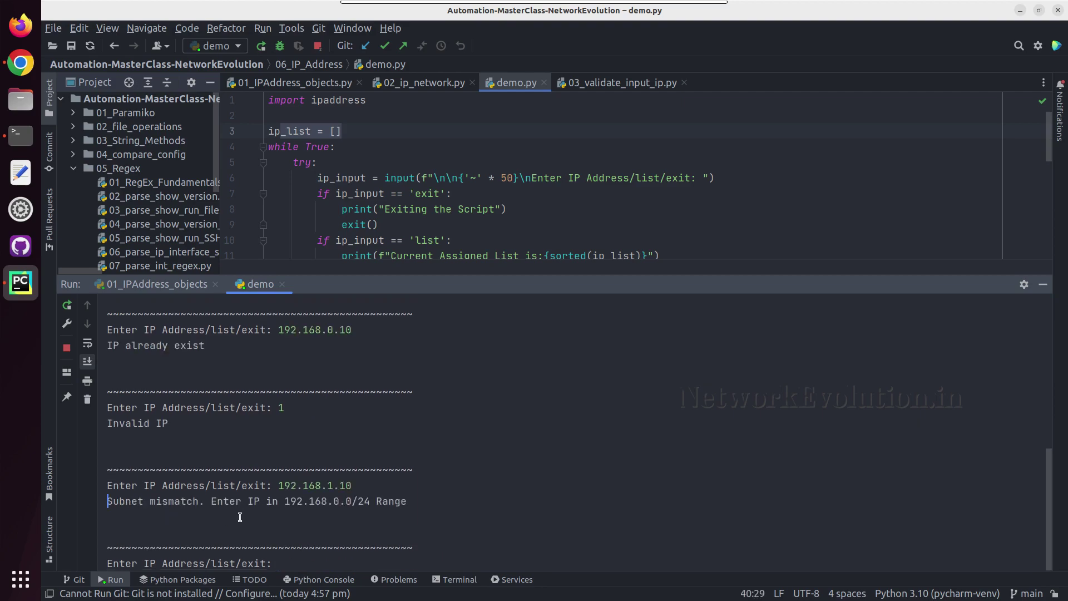
left_click_drag(108, 504, 269, 507)
key("shift+Escape")
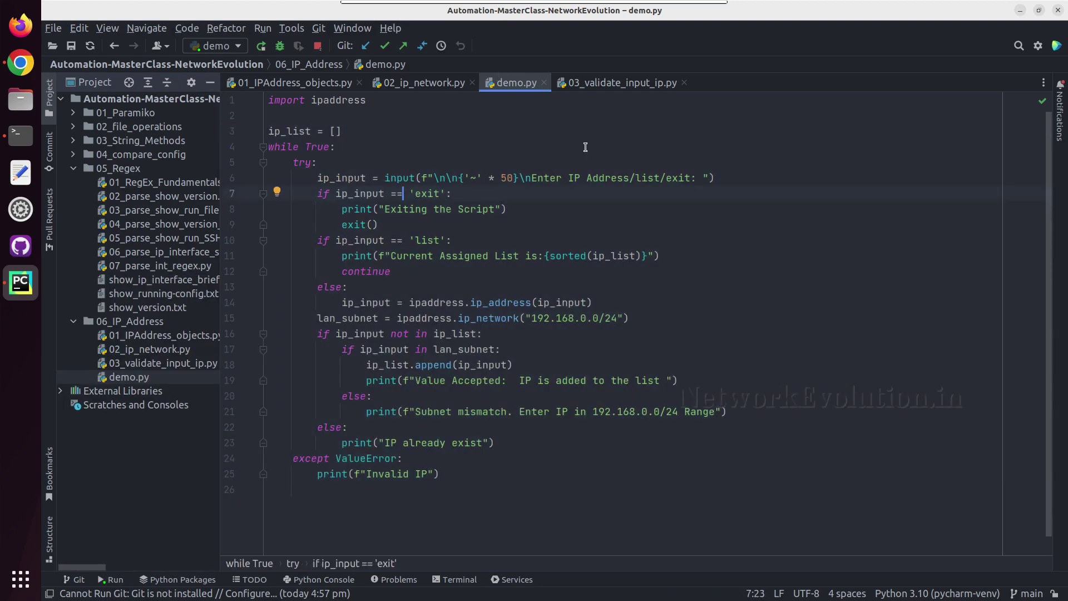
Step: In 03_validate_input_ip.py, write import ipaddress and a while True: loop
left_click(604, 82)
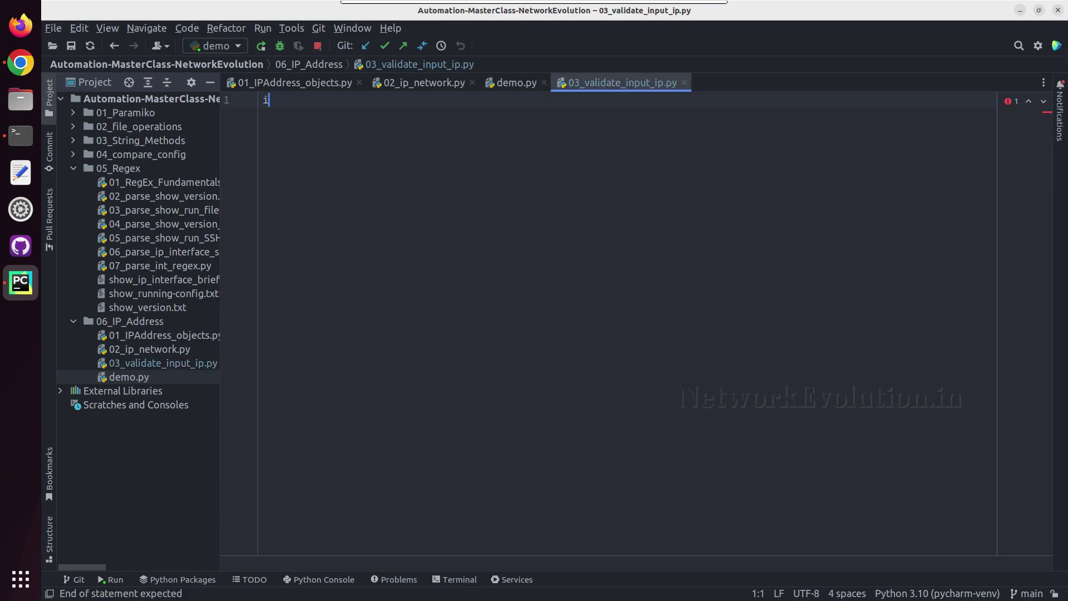
type("imp")
key("Escape")
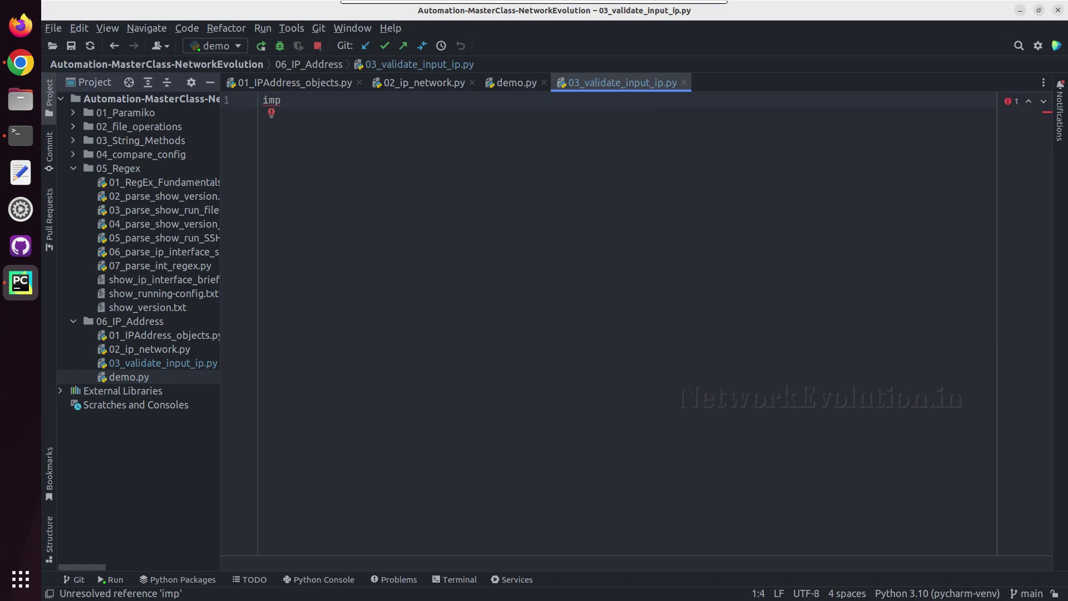
type("ort ip")
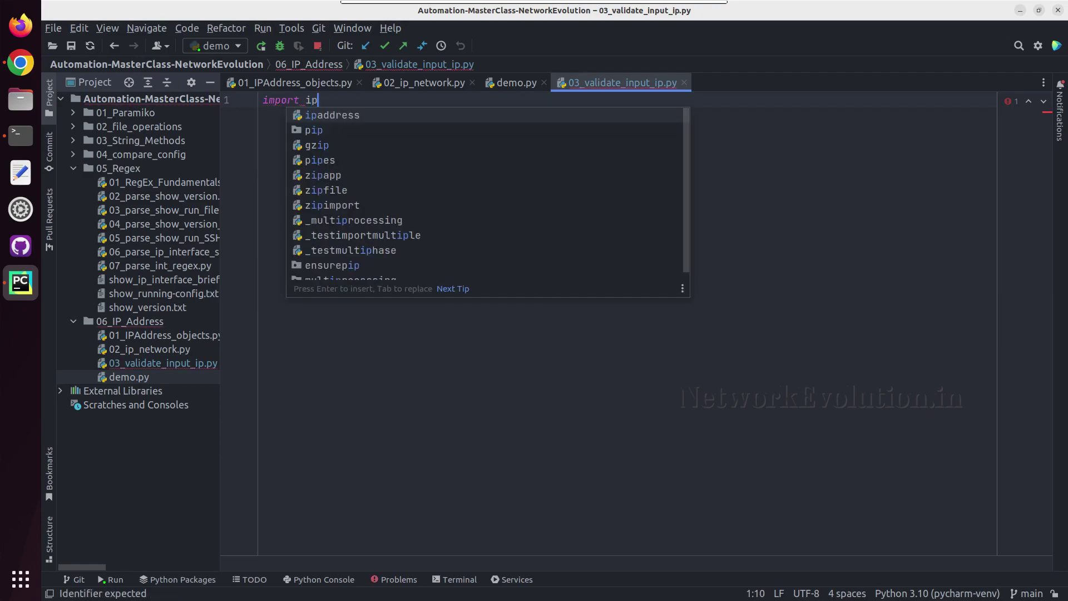
key("Return")
key("Return")
key("Return")
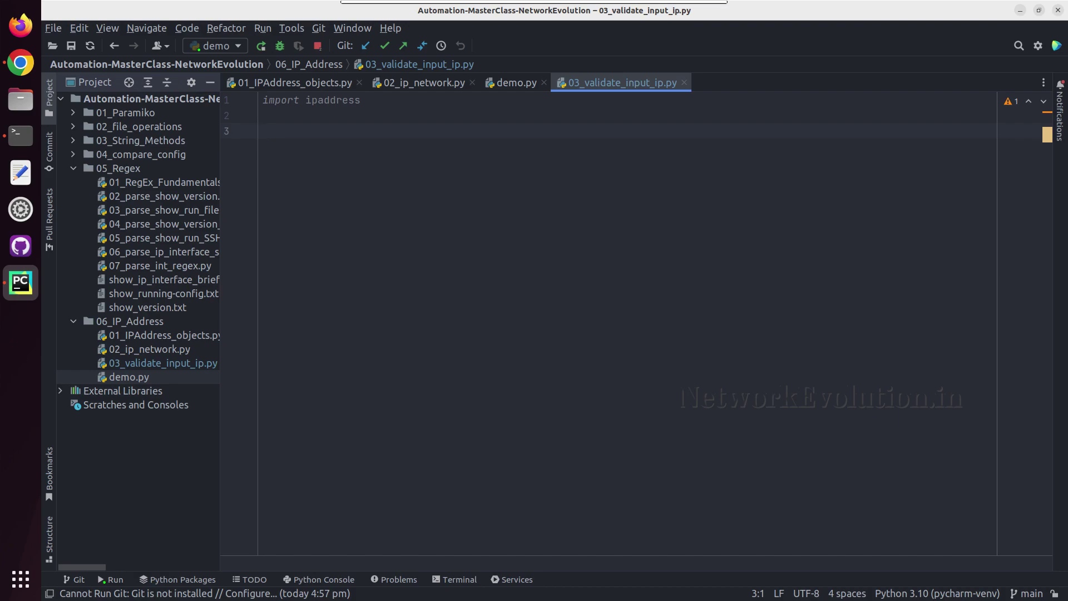
type("whi")
key("Return")
type("T")
key("Return")
type(":")
Step: Add a try: block containing the pasted ip_input prompt line
key("Return")
type("t")
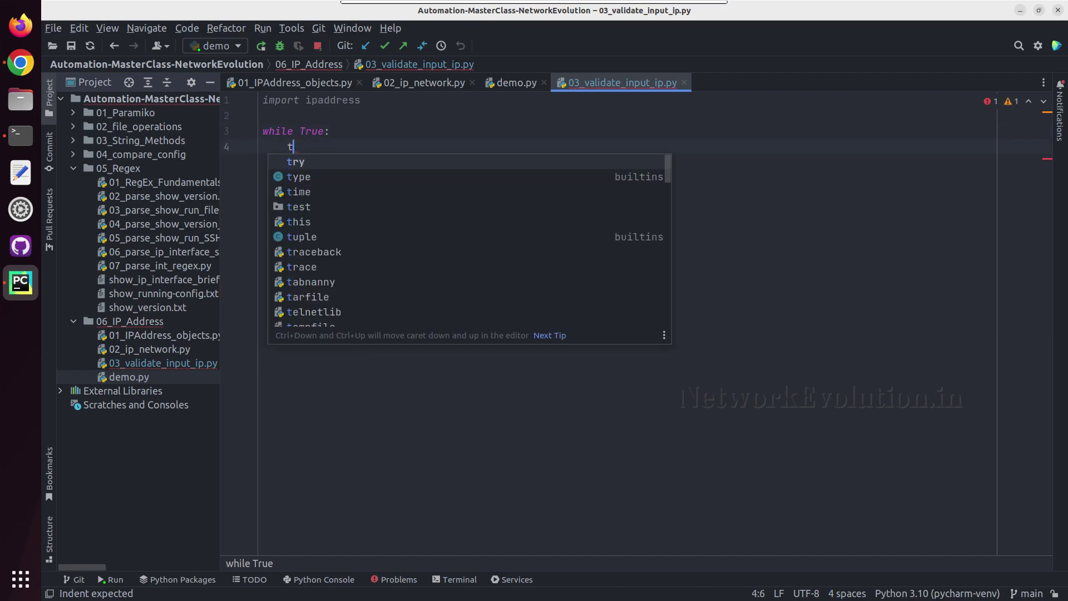
key("Return")
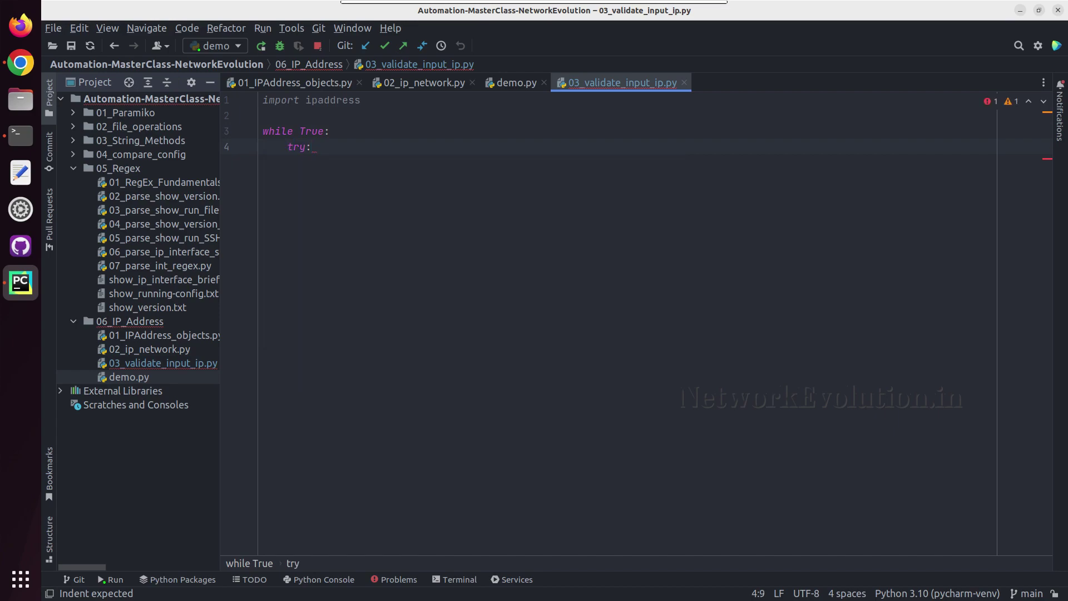
key("Return")
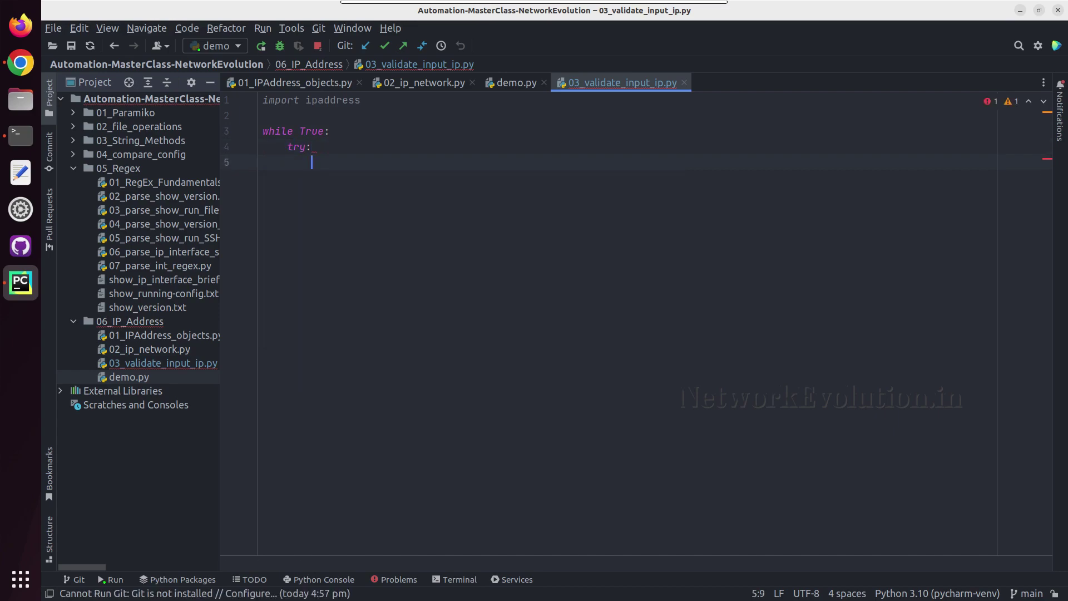
type("ip_input = input(f\"\\n\\n{'~' * 50}\\nEnter IP Address/list/exit: \")")
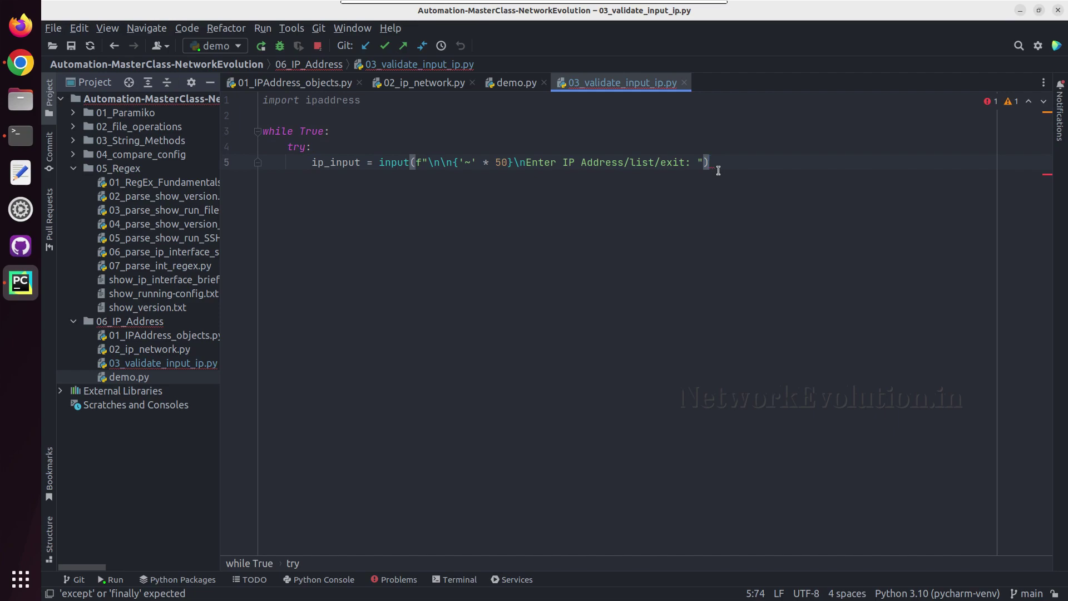
key("Return")
key("Return")
key("BackSpace")
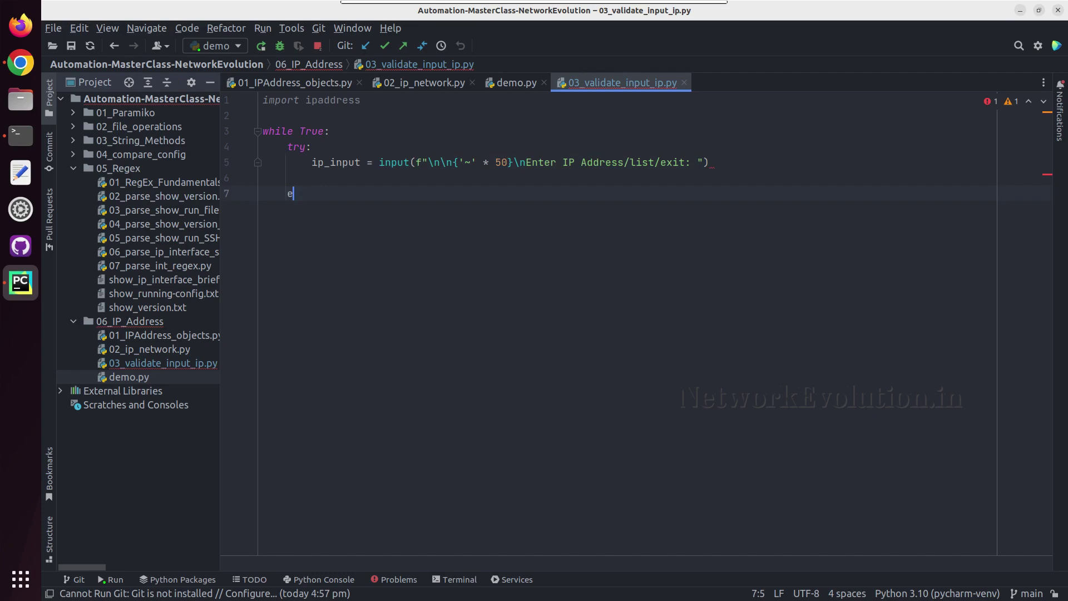
type("xce")
Step: Add except ValueError: with print("Invalid IP")
key("Return")
type("V")
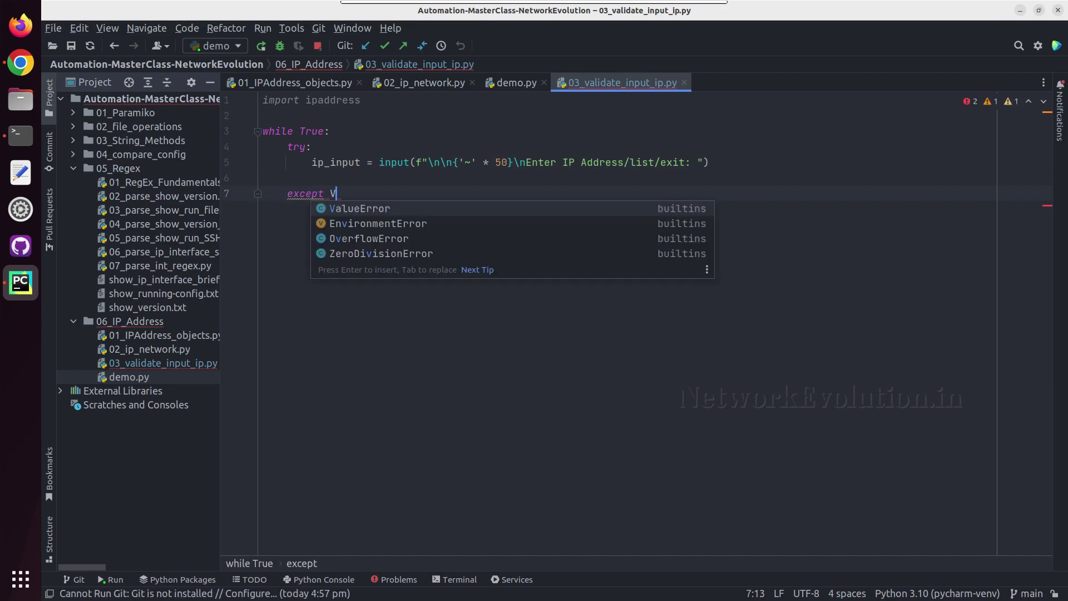
key("Return")
type(":")
key("Return")
type("pri")
key("Return")
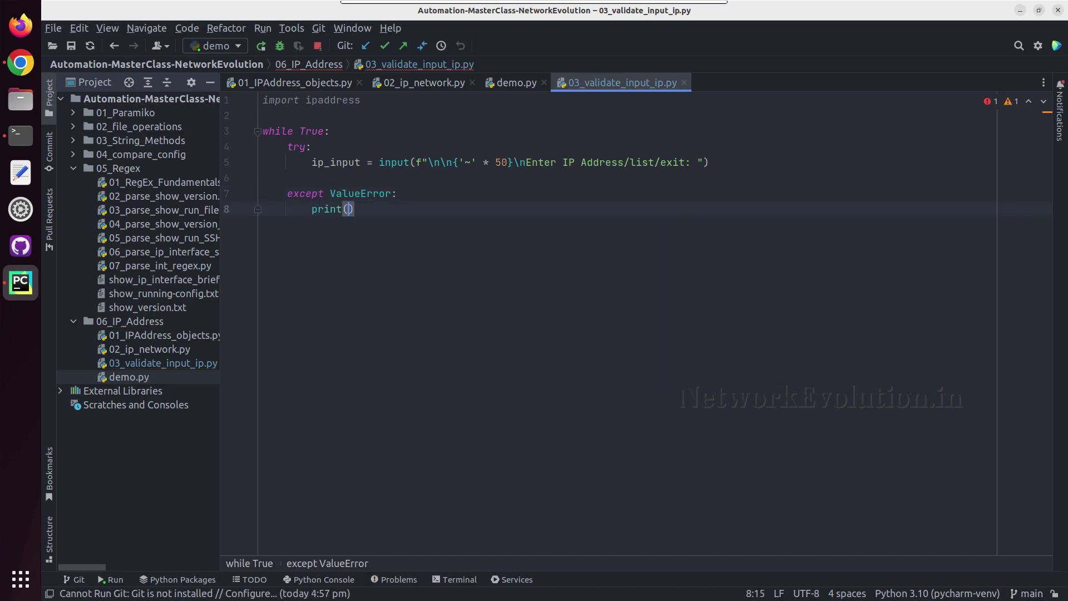
type("\"Invalid IP")
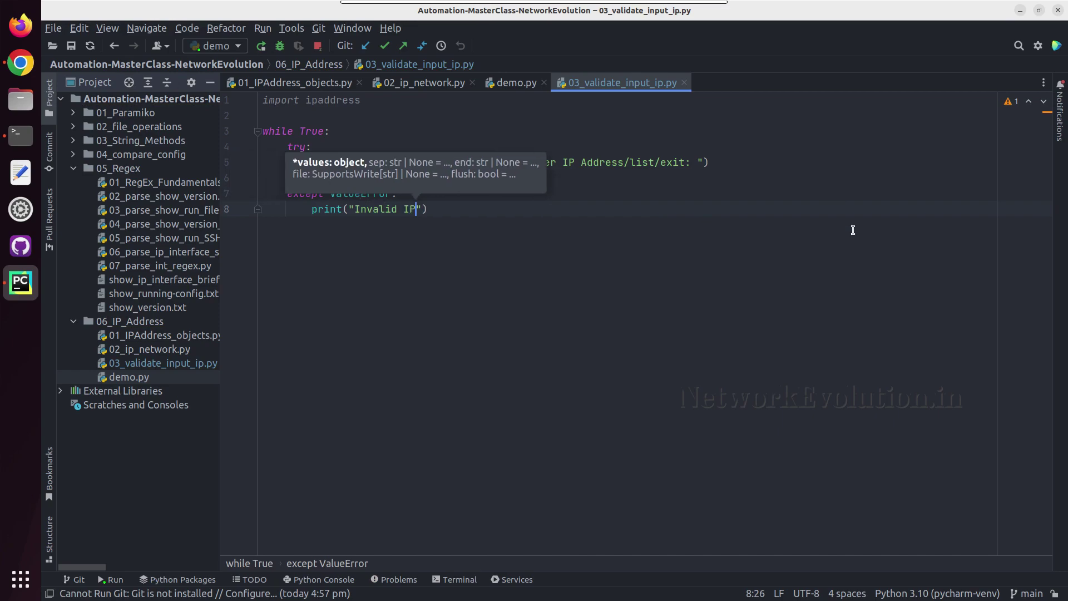
key("End")
Step: Declare an empty ip_list below the import and write 'if ip_input not in ip_list:' inside try
left_click(722, 159)
key("Return")
key("Return")
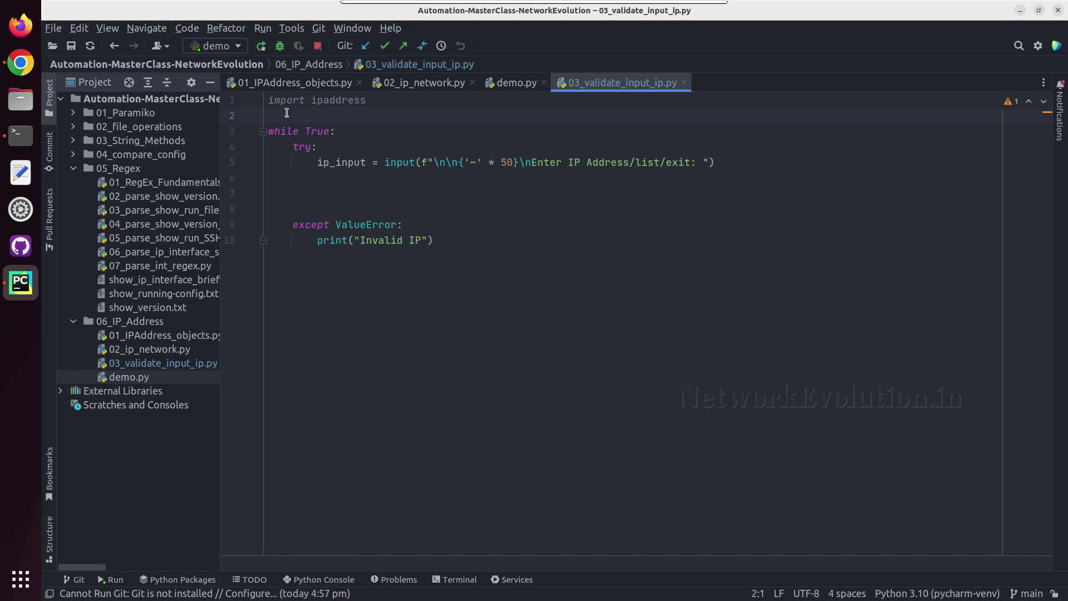
key("Return")
type("ip_")
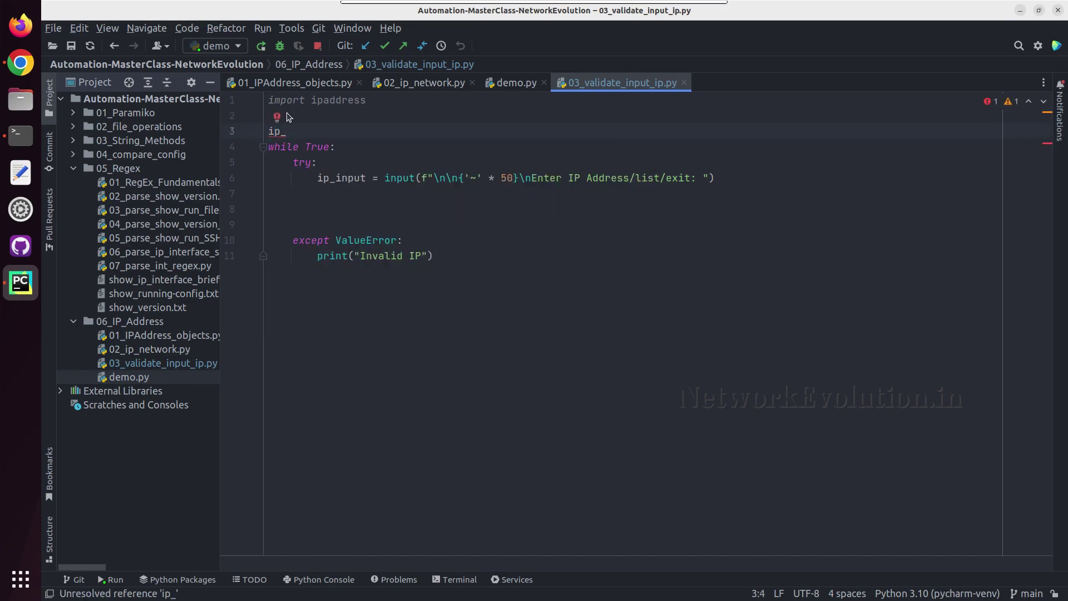
type("list")
type(" = [")
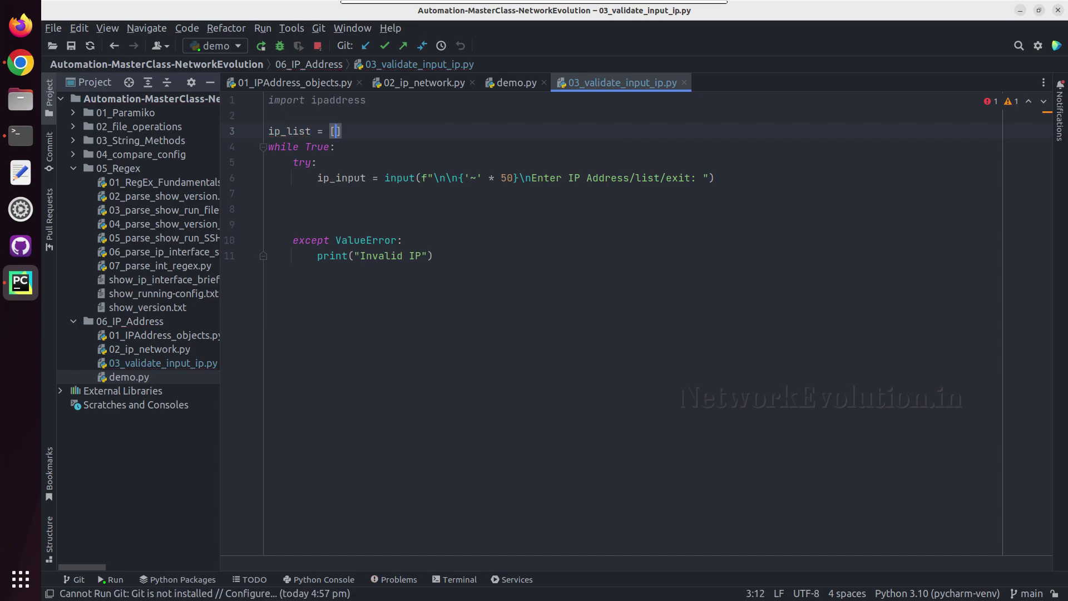
left_click(315, 204)
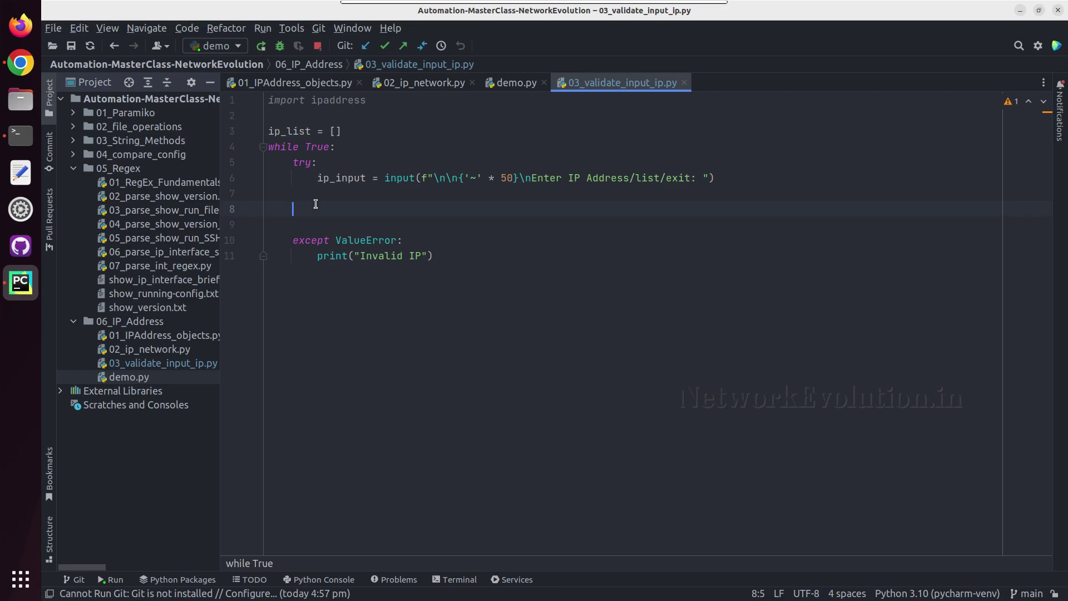
type("if ")
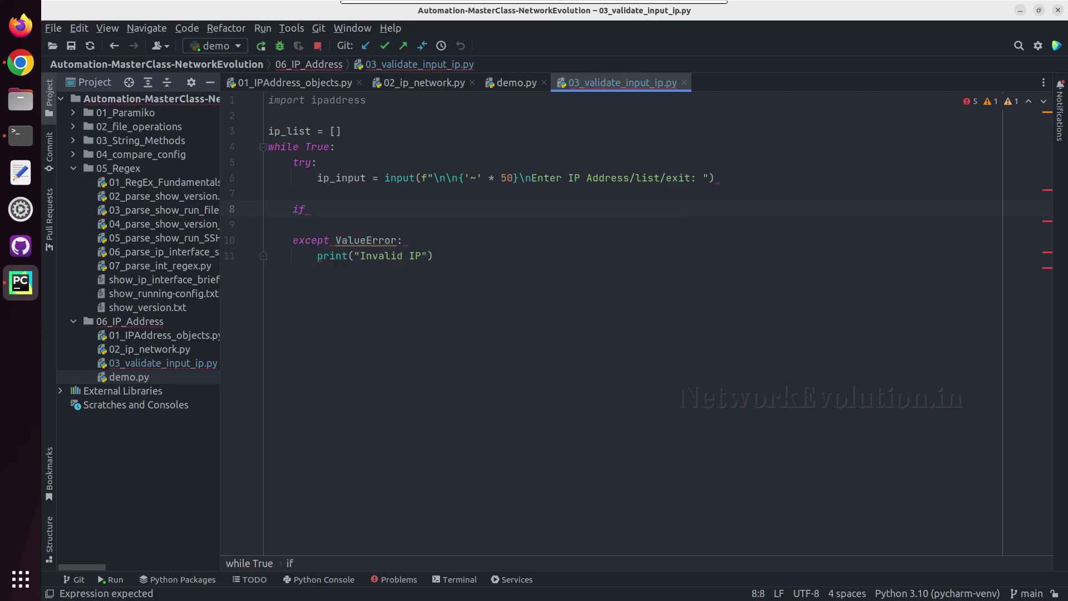
type("ip")
key("Return")
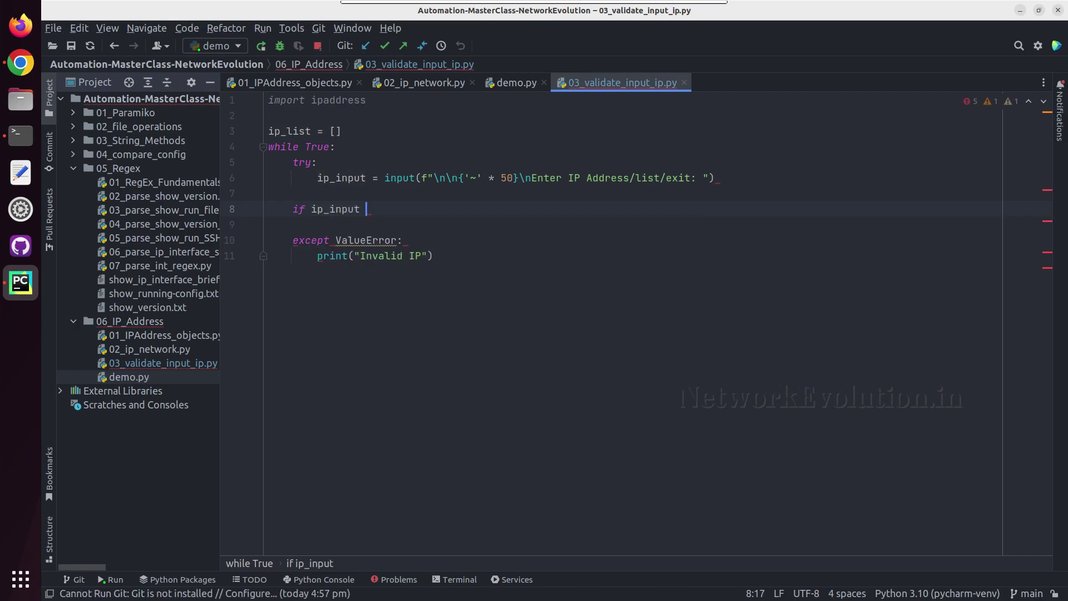
type("not in ip")
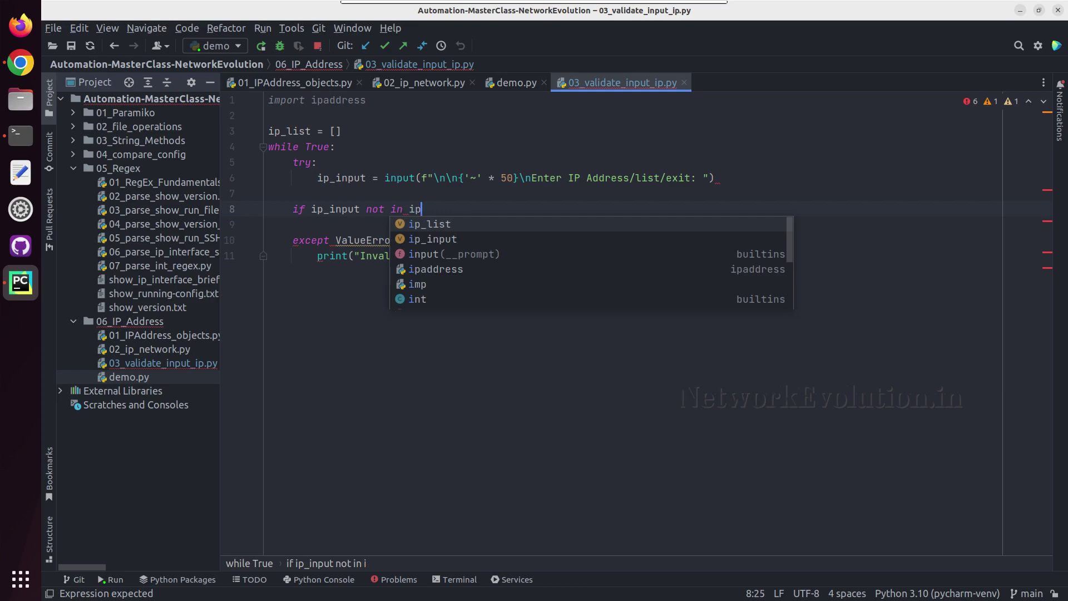
key("Return")
type(":")
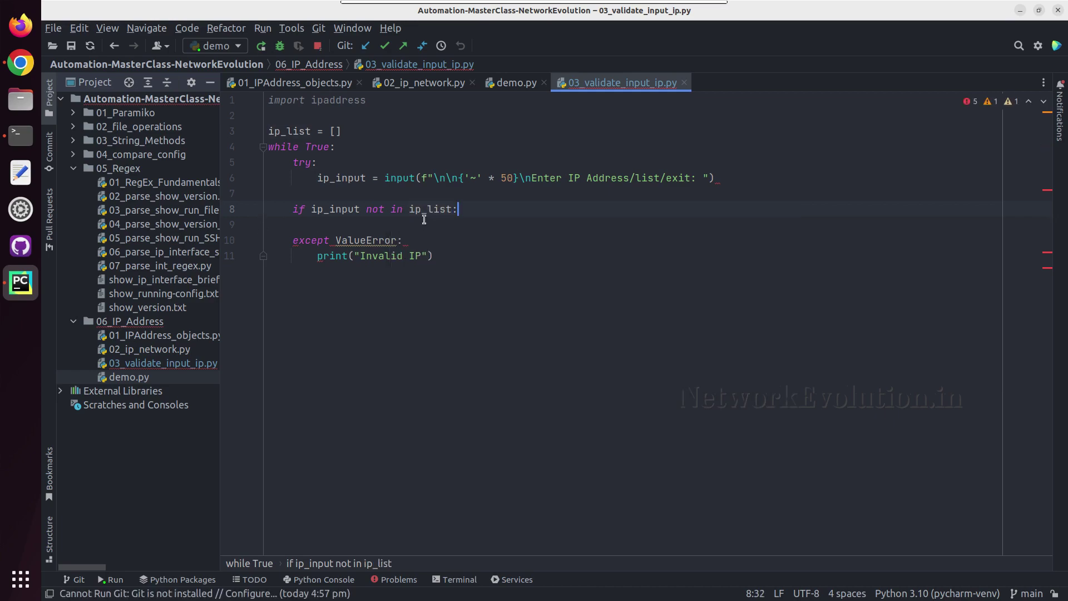
Step: Indent the if check under try and add an else: branch below it
left_click(291, 212)
key("Tab")
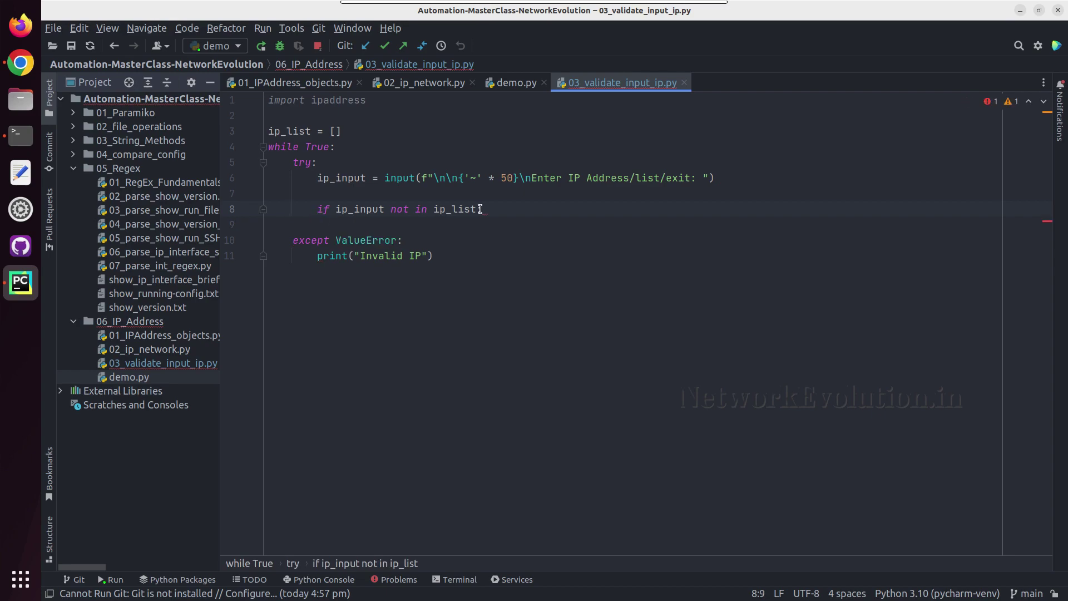
left_click(502, 210)
key("Return")
key("Return")
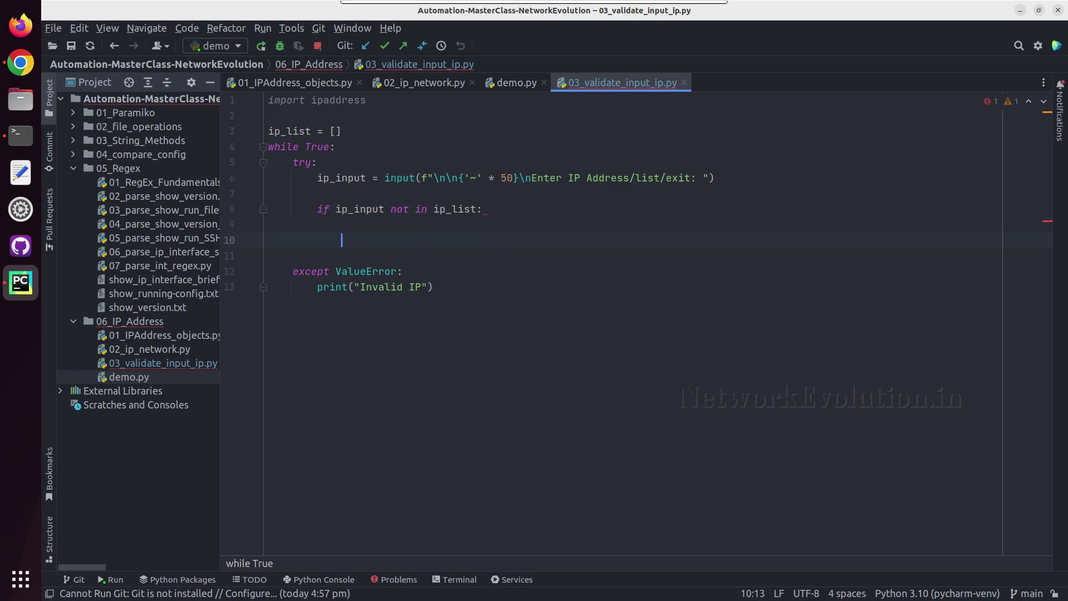
key("BackSpace")
type("else:")
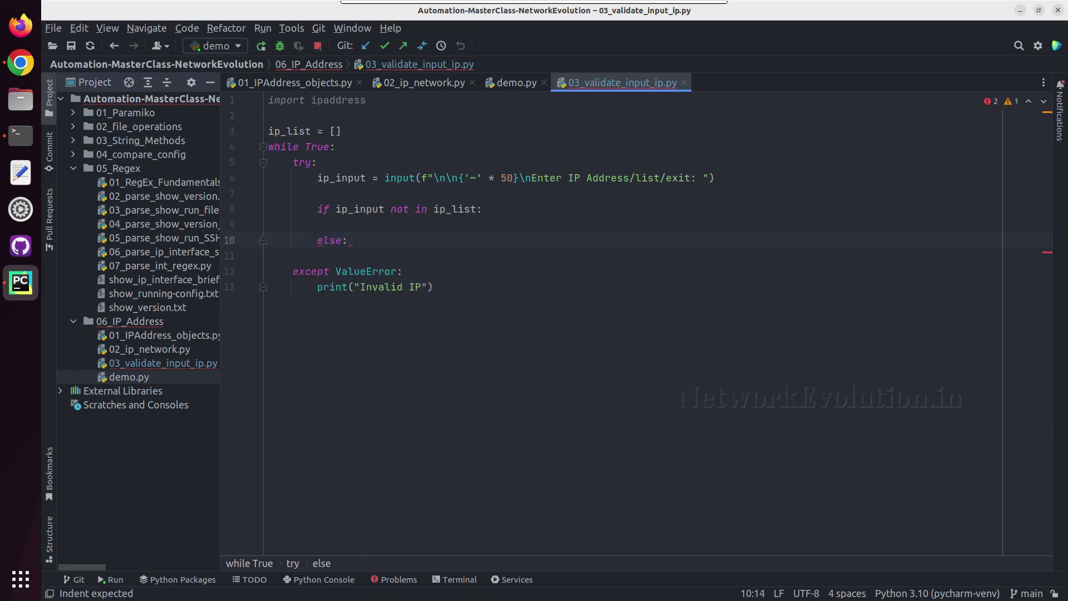
key("Return")
Step: Add print("IP Already exist") in the else branch and review the duplicate-check condition
left_click(344, 131)
left_click(358, 257)
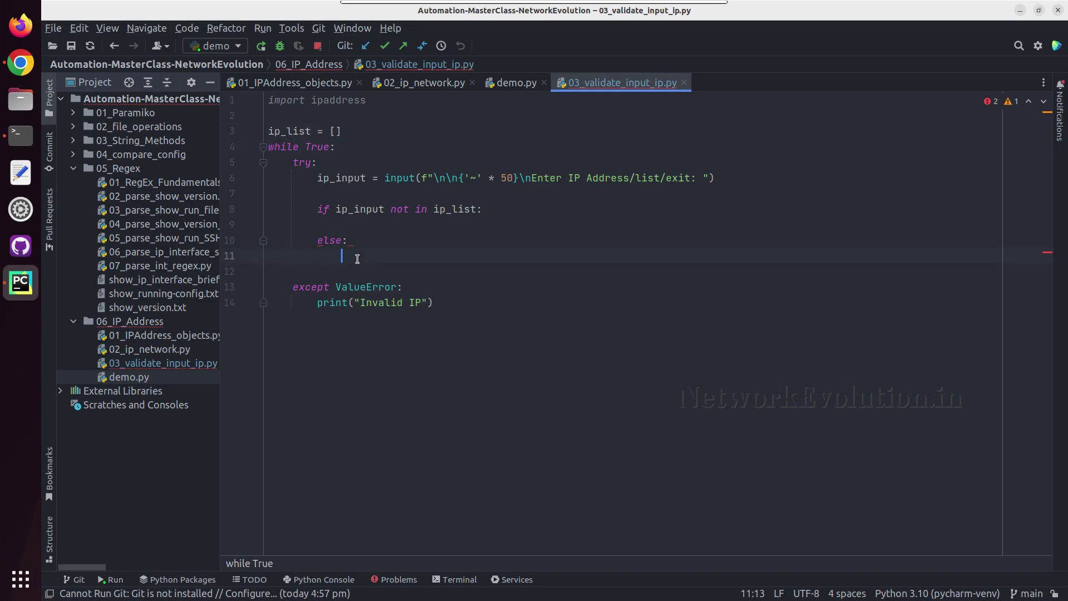
type("pr")
key("Return")
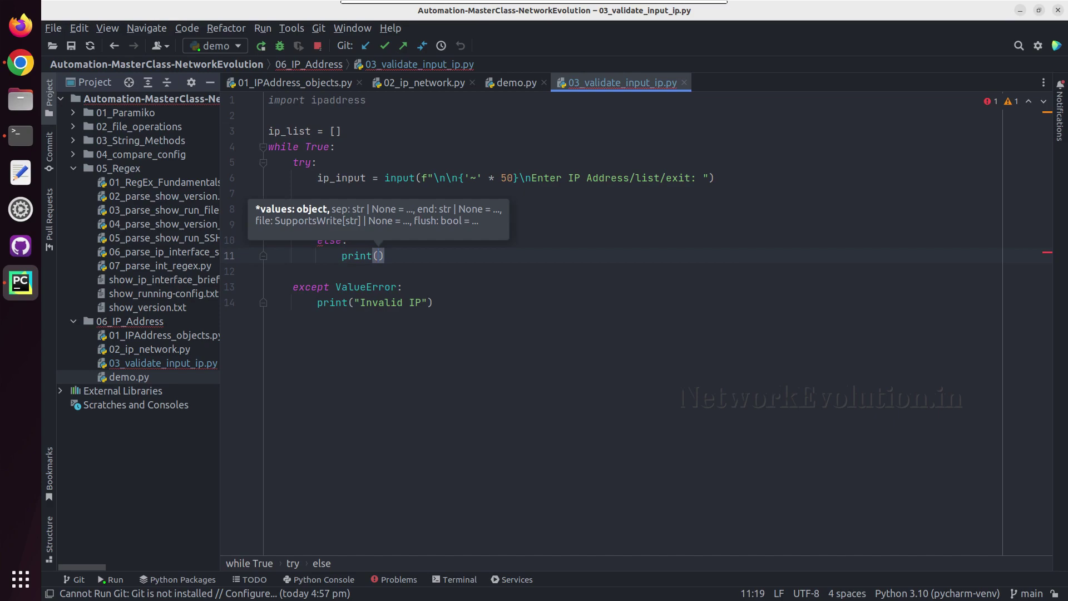
type("\"IP")
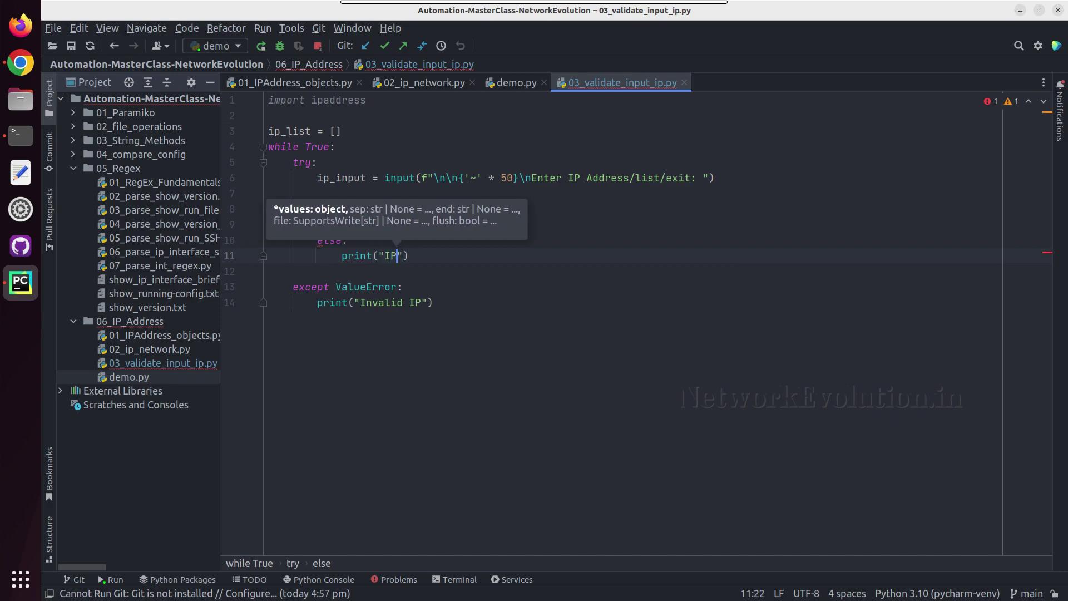
type(" Already")
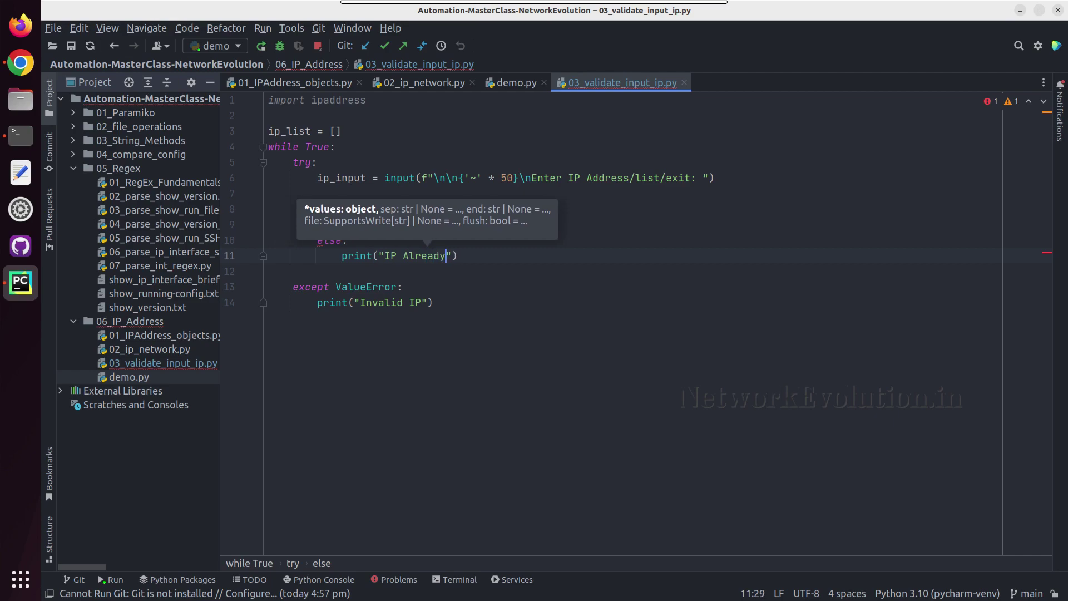
type(" exist")
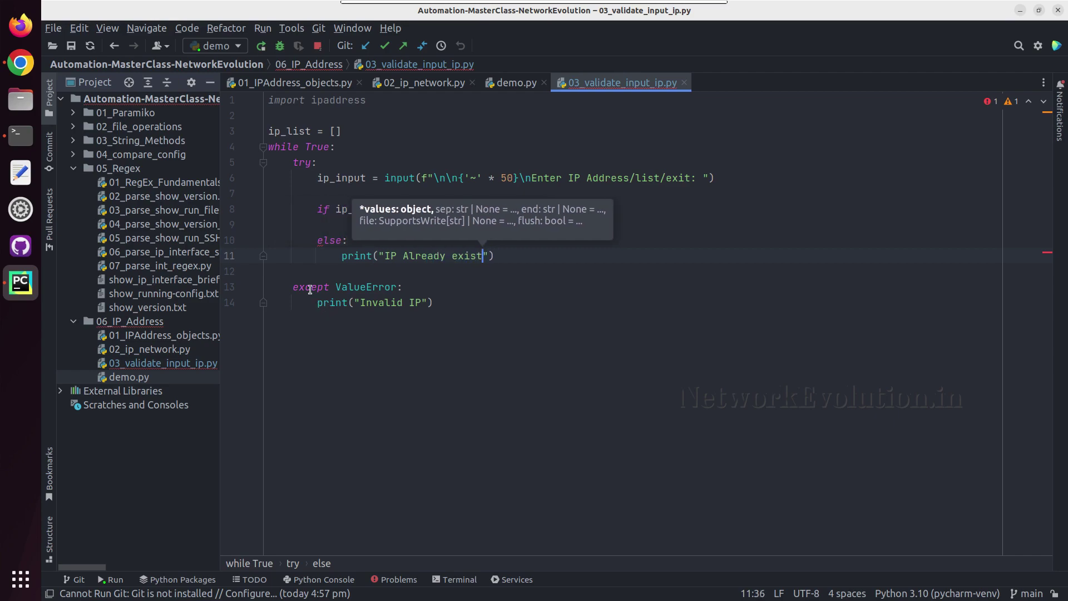
left_click(335, 224)
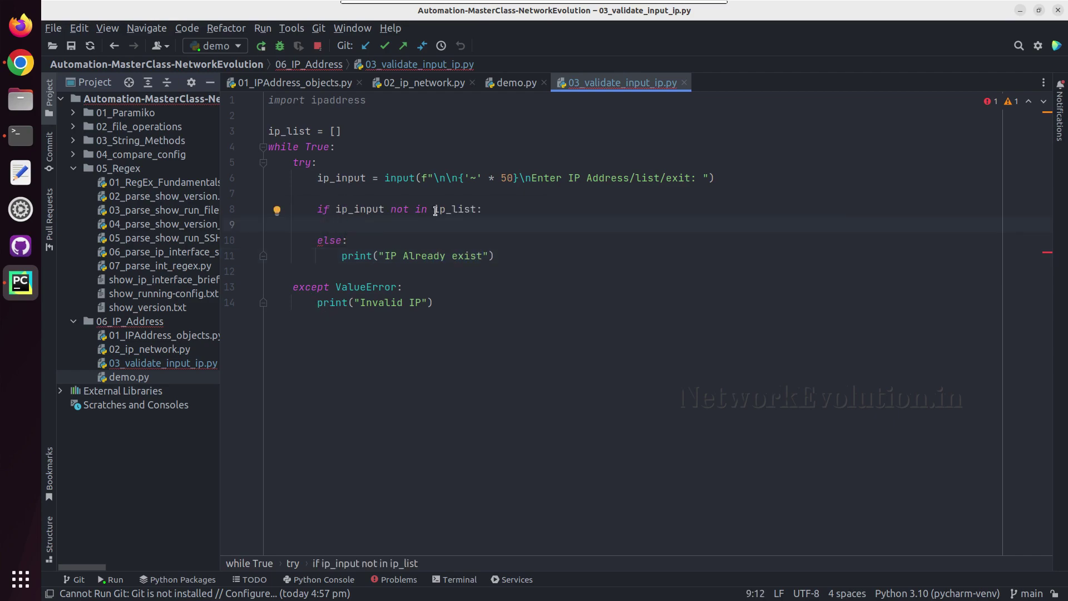
left_click(485, 209)
left_click(318, 208, "shift")
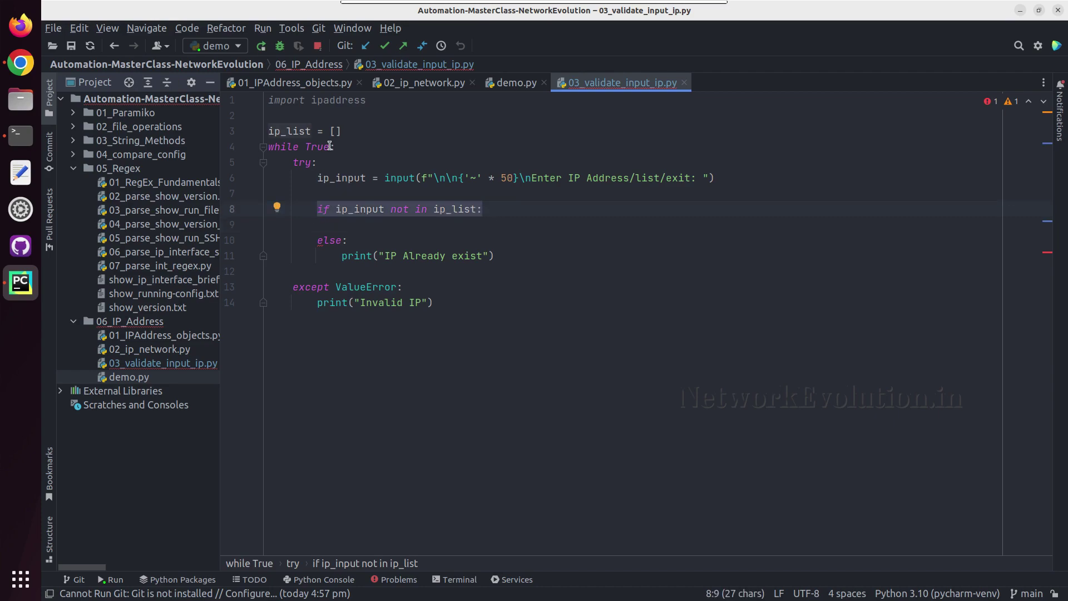
left_click(312, 122)
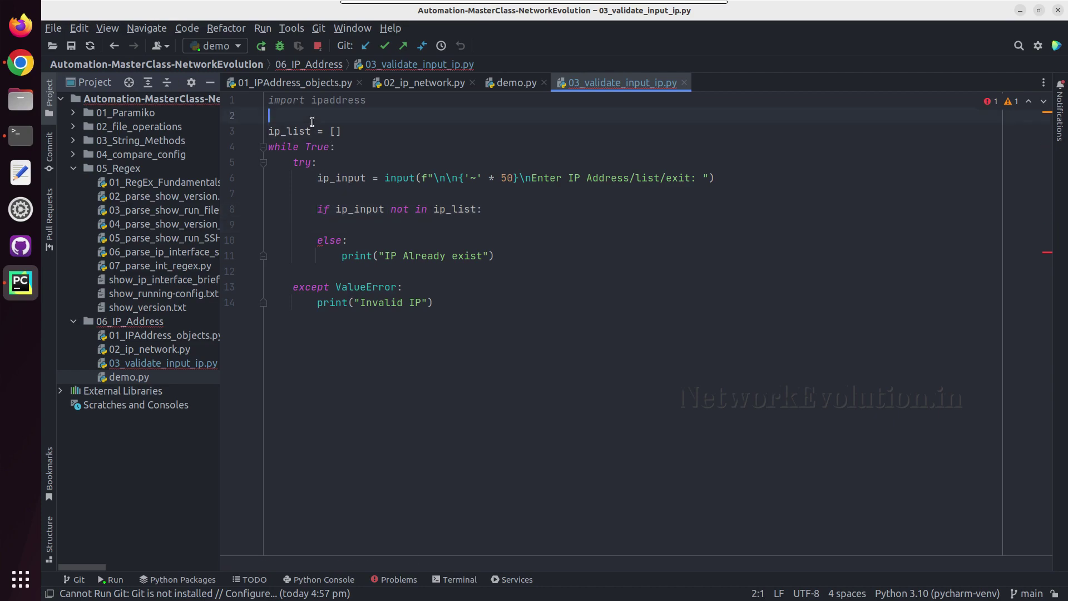
left_click(370, 223)
Step: Define lan_subnet with ipaddress.ip_network for 192.168.0.0/24 above the duplicate check
left_click(332, 194)
key("Return")
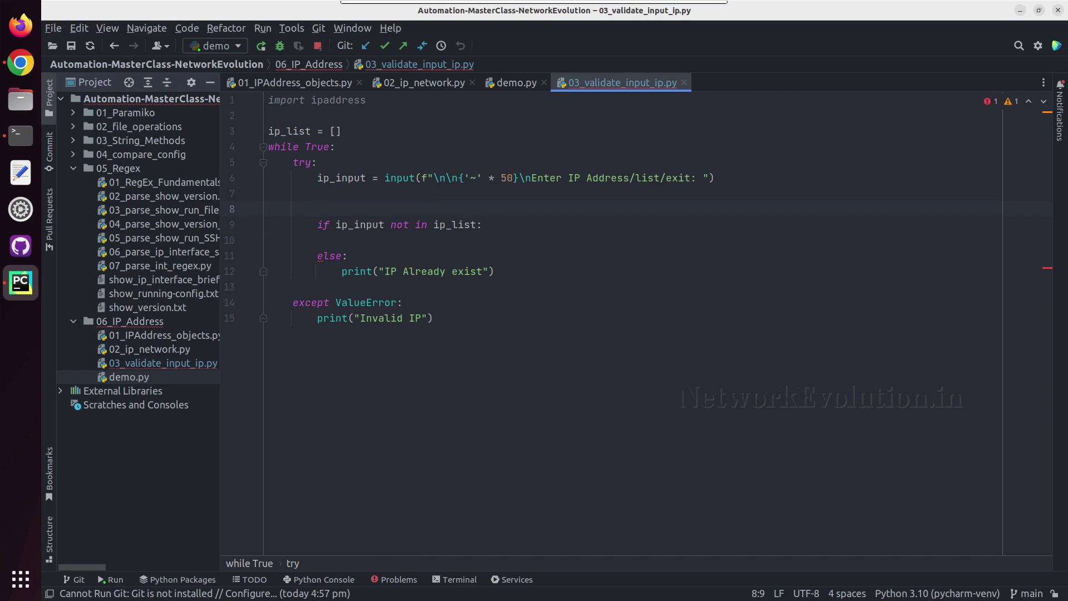
type("lan")
type("_subnet = ")
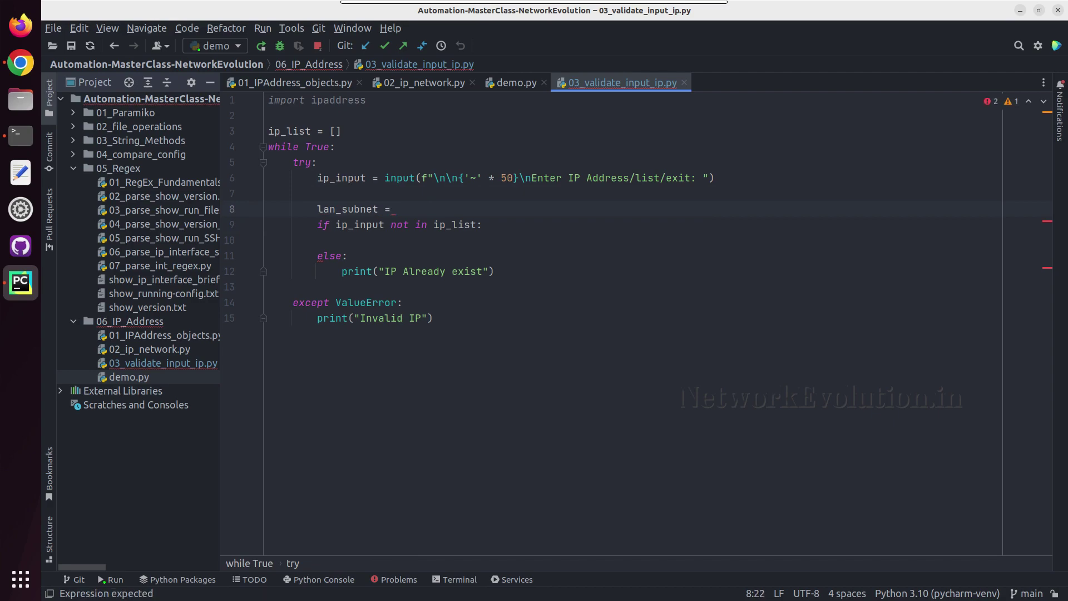
type("ip")
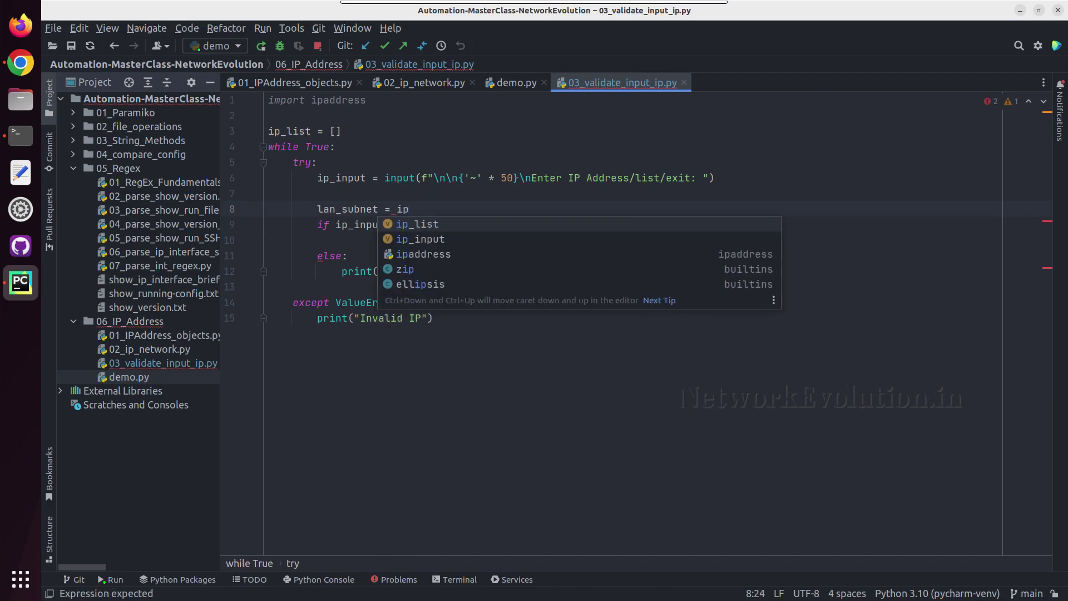
key("Down")
key("Down")
key("Return")
type(".ap")
key("BackSpace")
key("BackSpace")
type("ip")
key("Return")
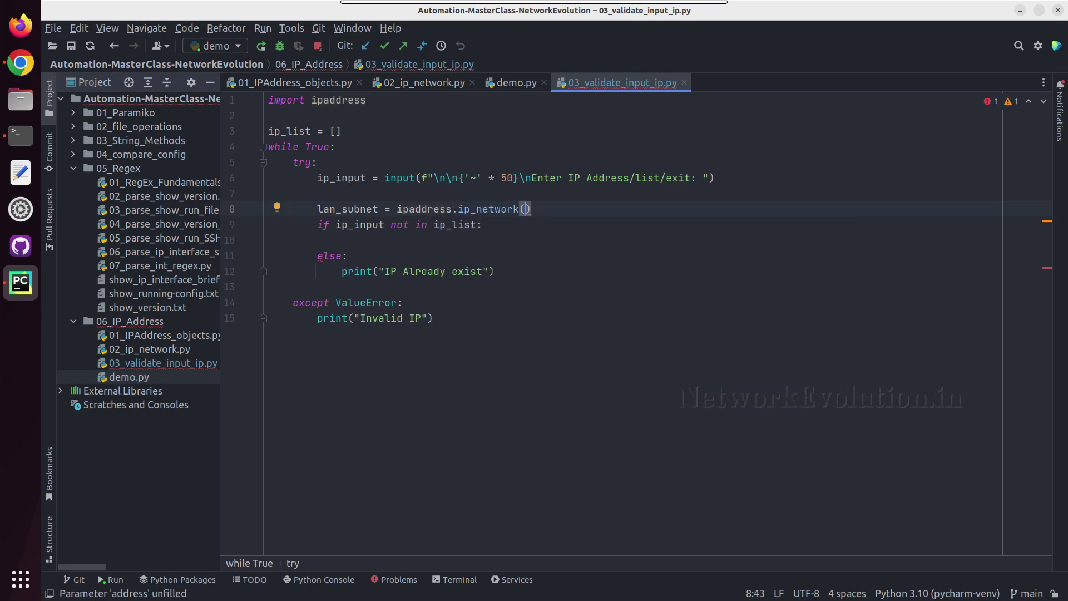
type("\"192.168.0.0")
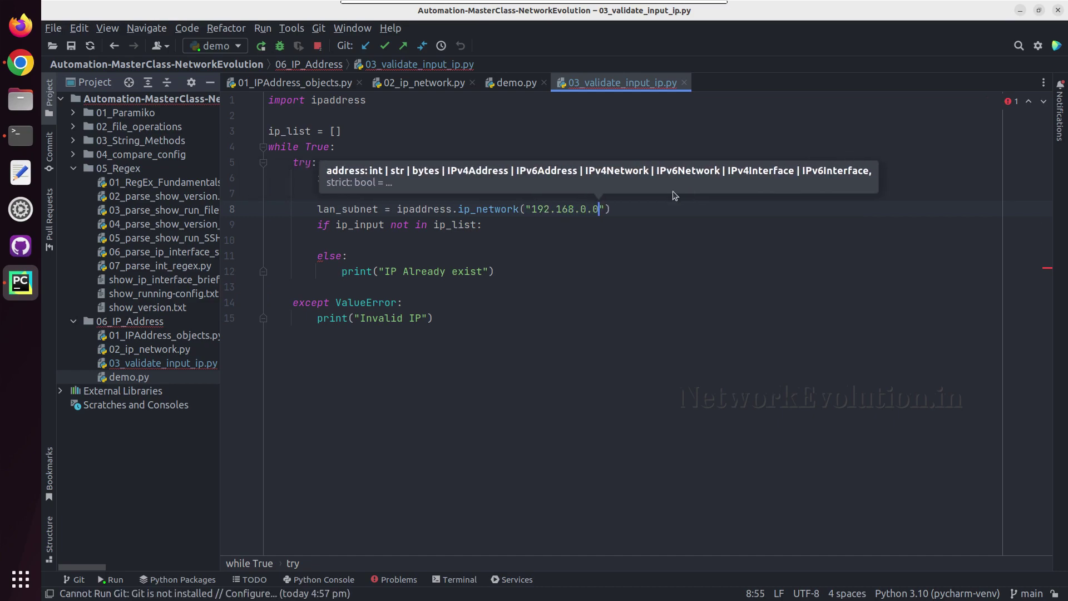
type("/24")
Step: Add 'if ip_input in lan_subnet:' inside the duplicate check
left_click(506, 223)
key("Return")
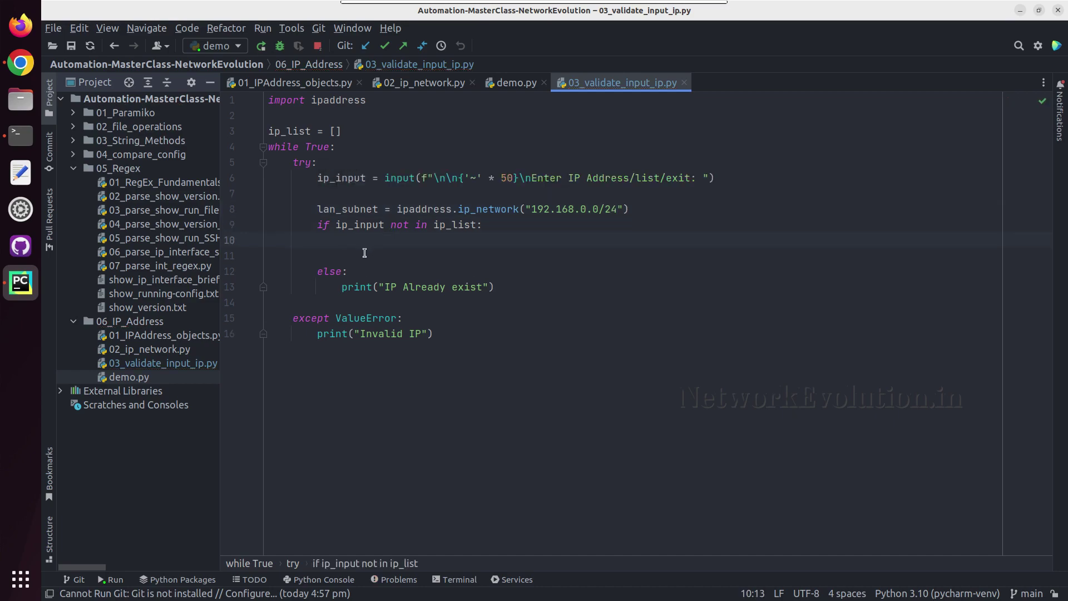
type("if")
type(" ip")
left_click(365, 256)
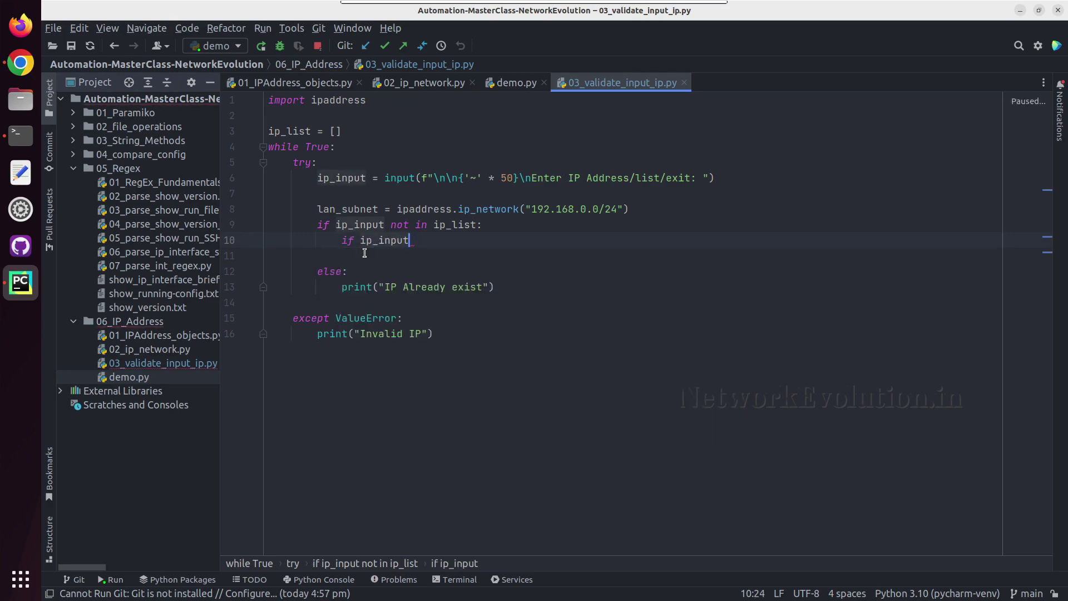
type(" in")
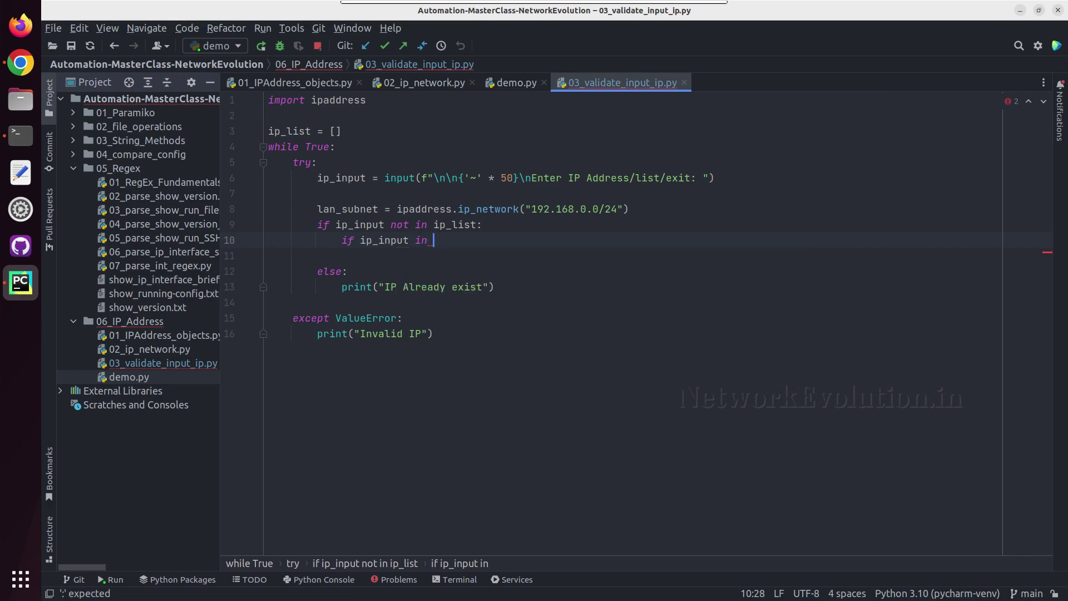
type(" la")
key("Return")
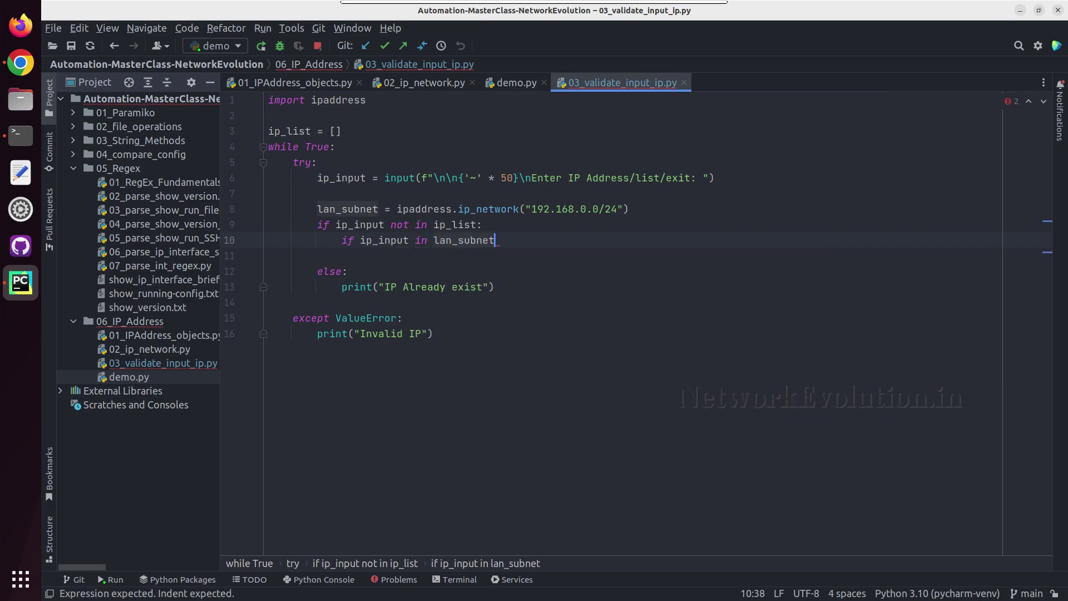
type(":")
key("Return")
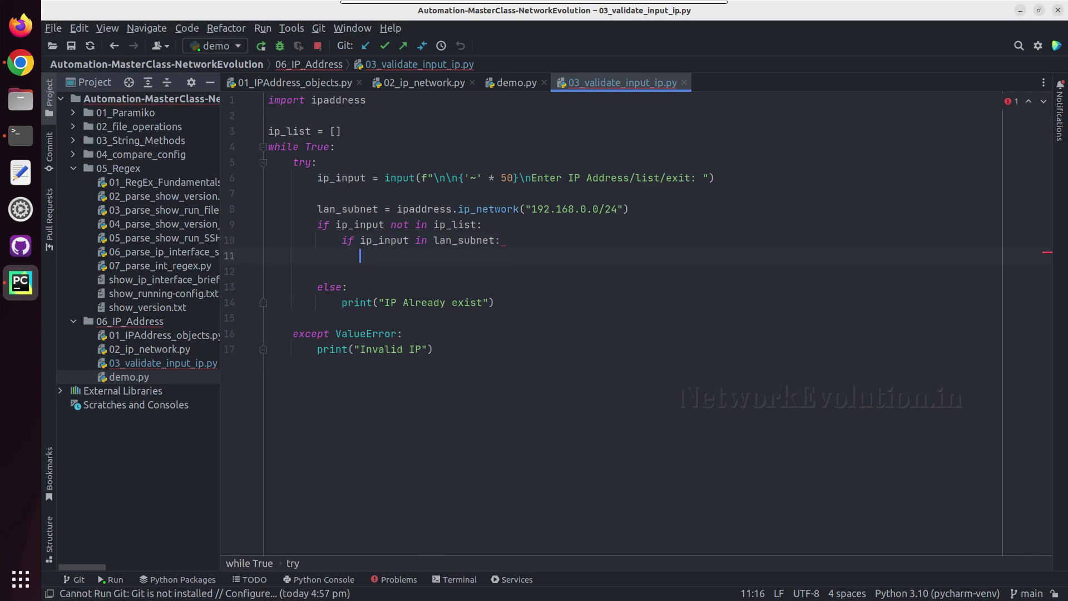
key("BackSpace")
Step: Add else: with print("Subnet mismatch, enter IP in 192.168.0.0/24 Range")
key("Return")
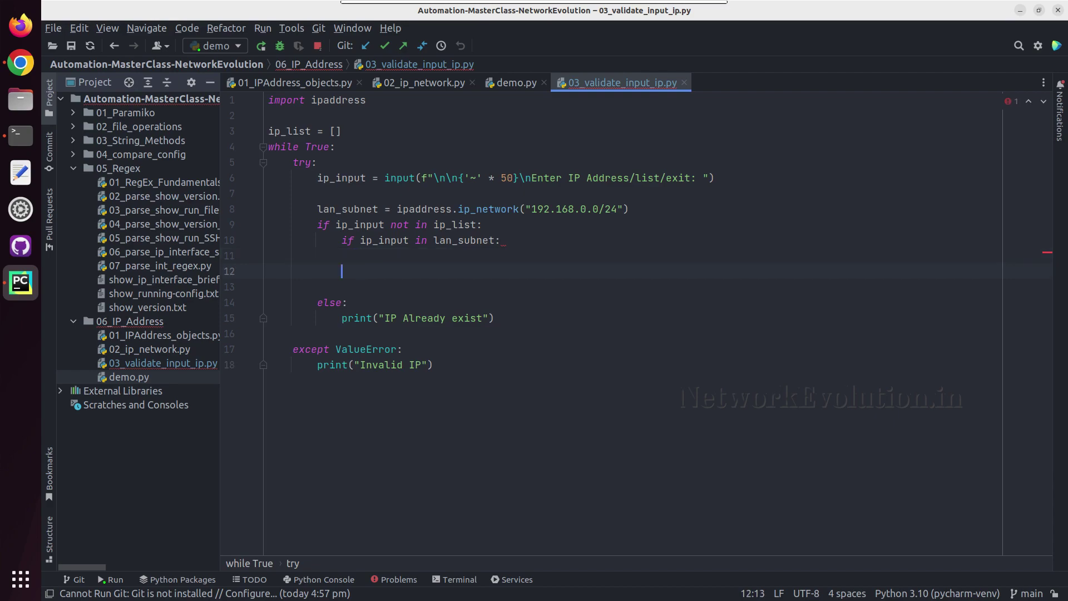
type("else:")
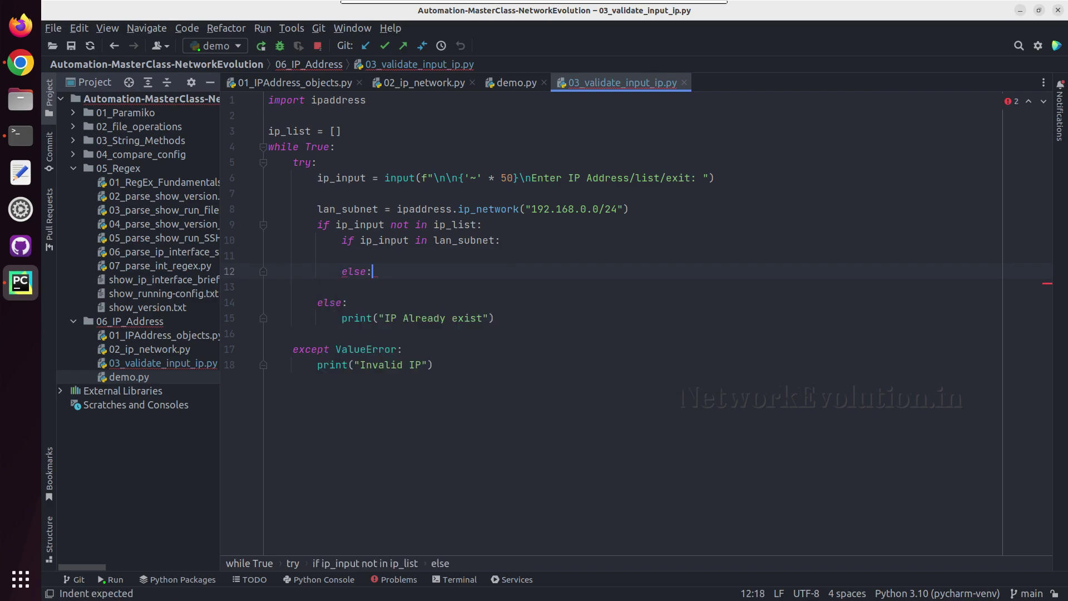
key("Return")
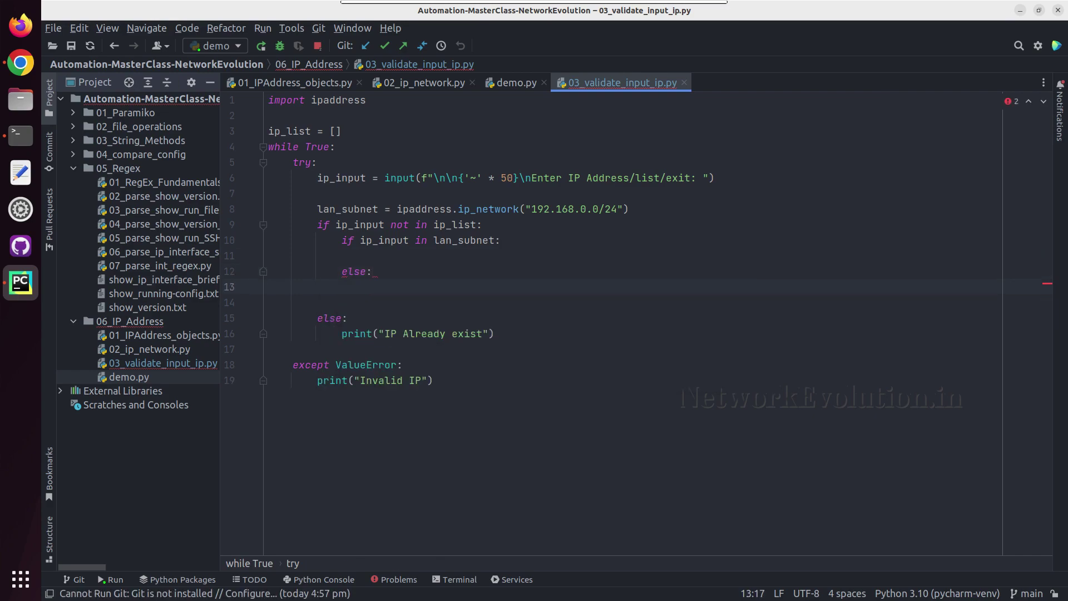
type("pr")
key("Return")
type("Subn")
key("BackSpace")
key("BackSpace")
key("BackSpace")
key("BackSpace")
type("\"Subnet mismatch, ")
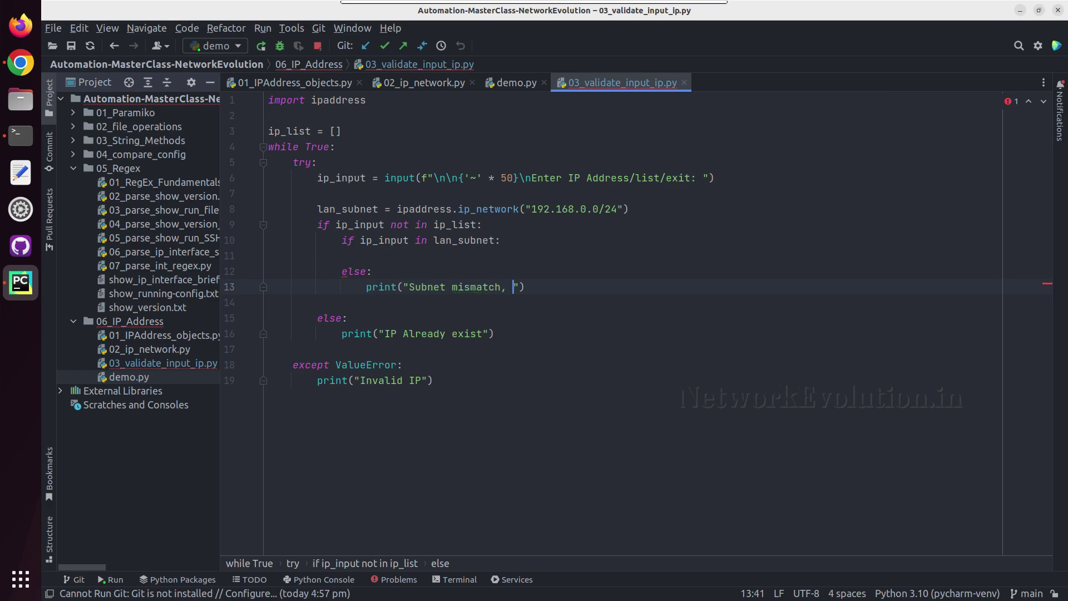
type("enter IP in 192.168.0.0/24 Range")
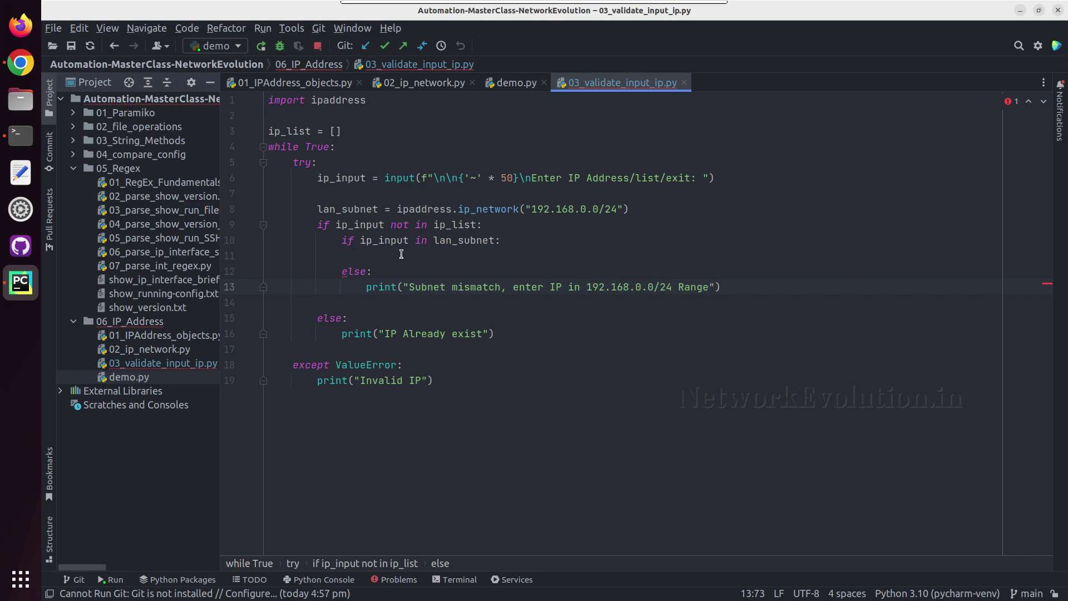
Step: Highlight the two nested if conditions and the ip_list definition
left_click(401, 255)
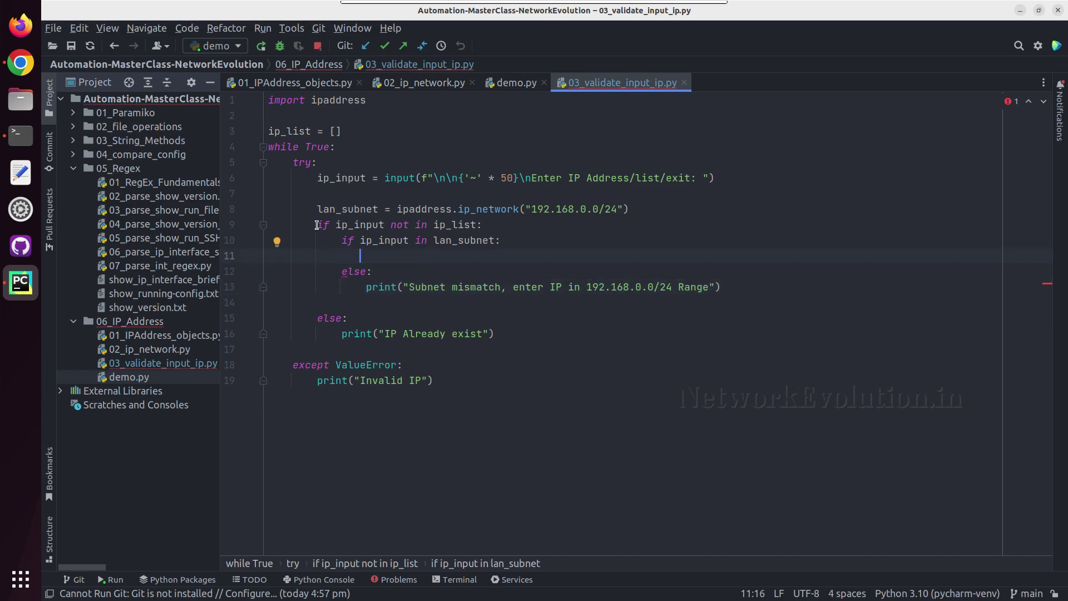
left_click_drag(316, 225, 520, 243)
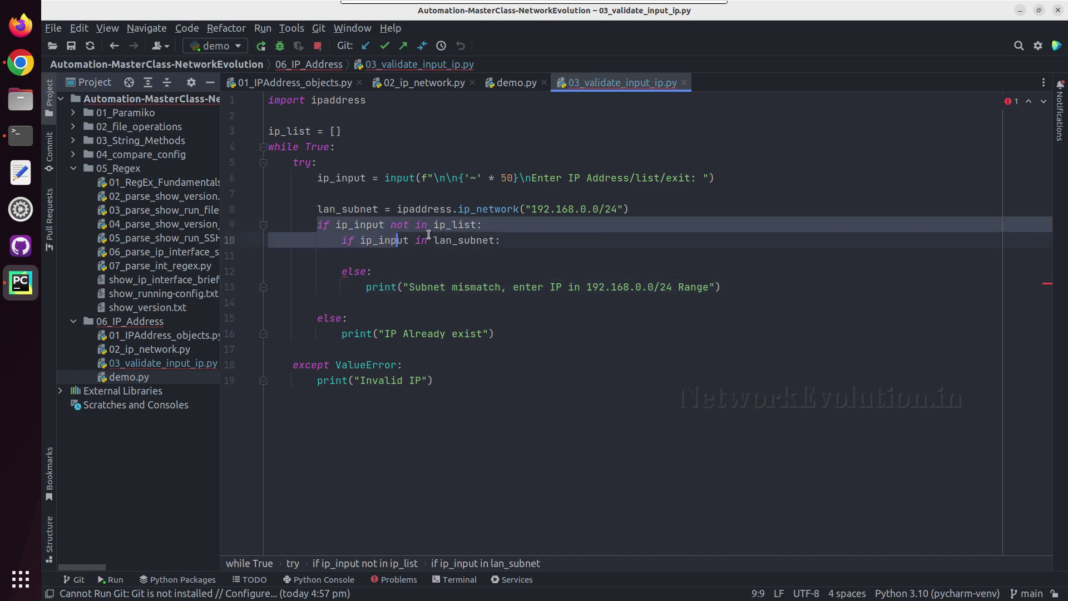
left_click(375, 254)
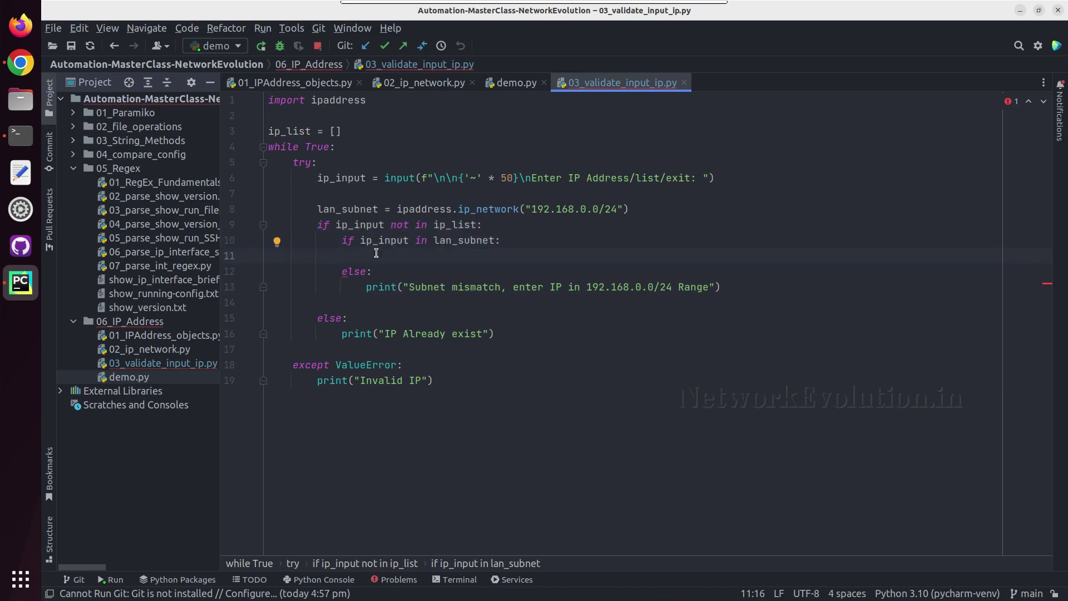
left_click_drag(342, 131, 268, 131)
left_click(374, 252)
type("ip")
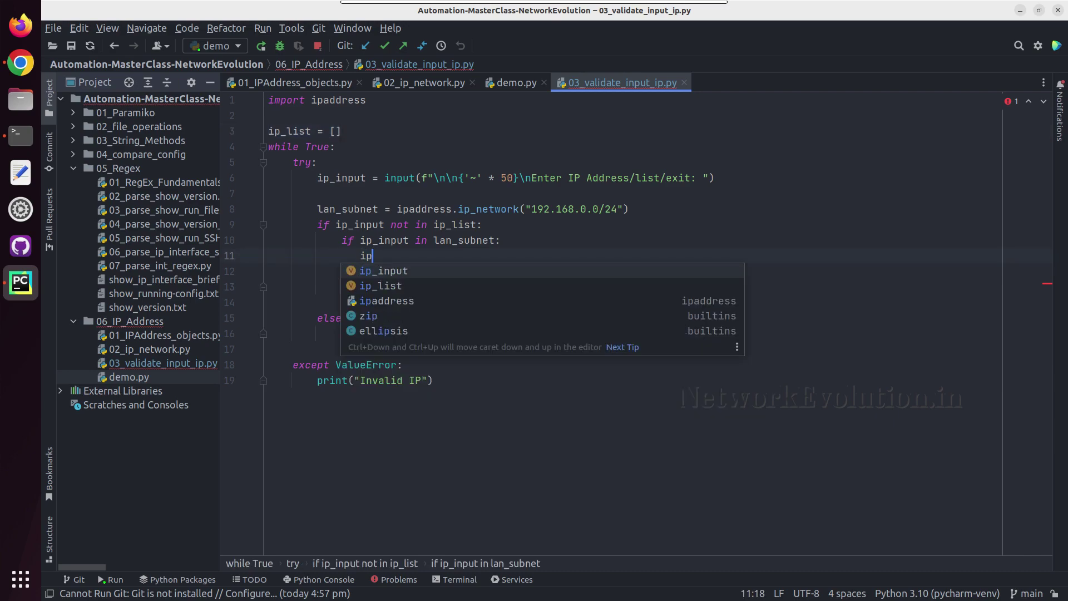
Step: Write ip_list.append(ip_input) under the subnet check and open a blank line there
key("Down")
key("Return")
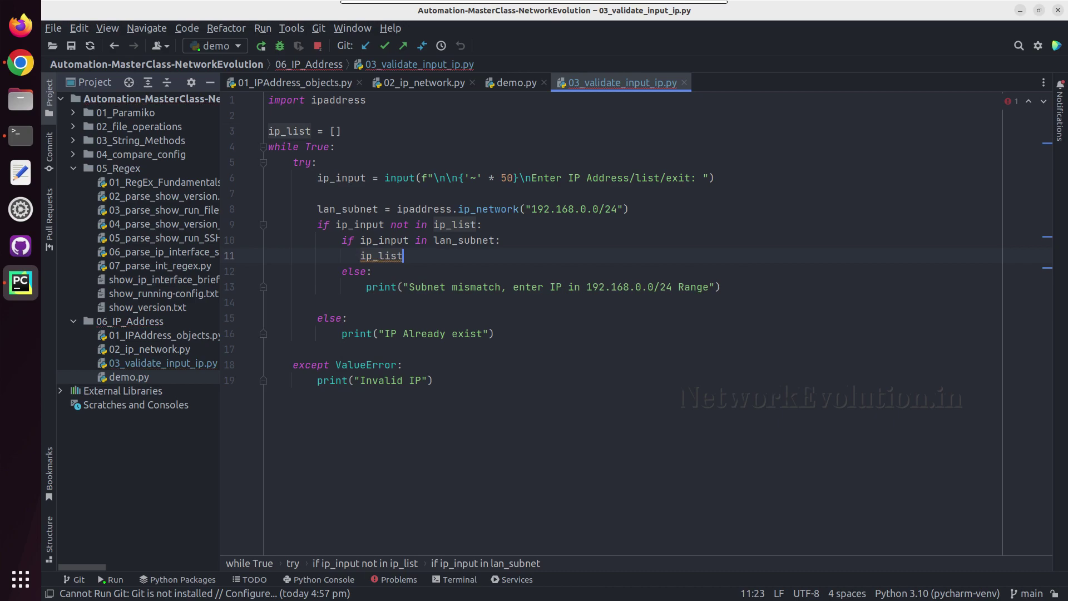
type(".a")
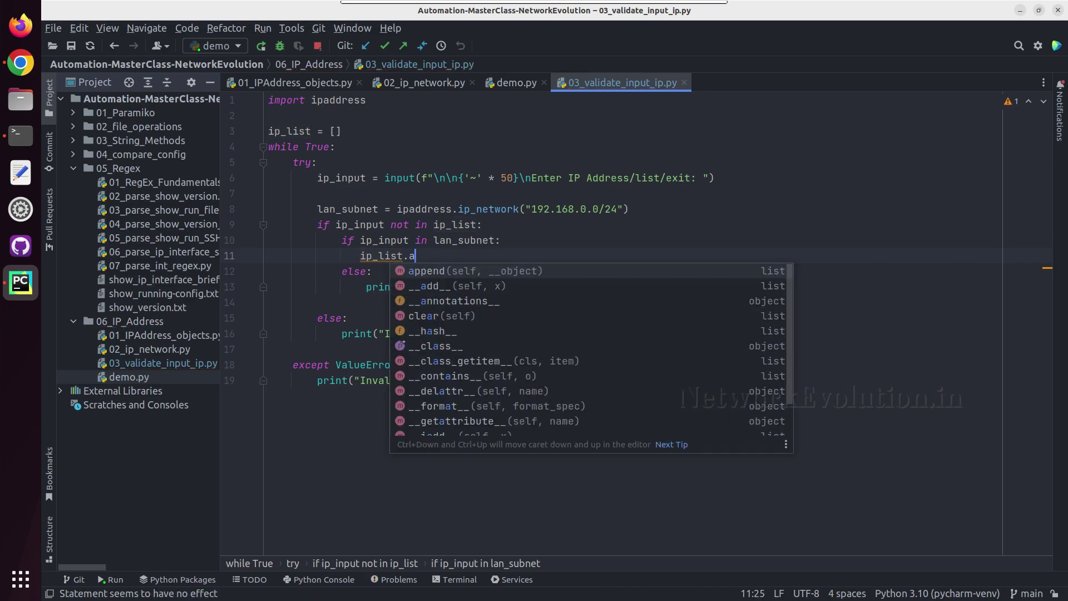
key("Return")
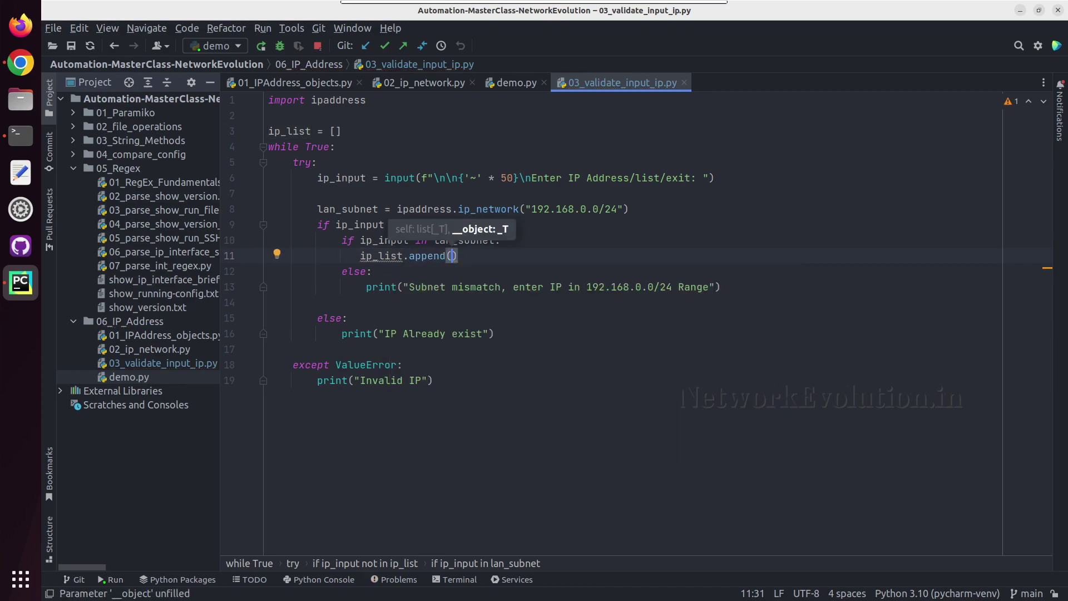
type("ip")
key("Return")
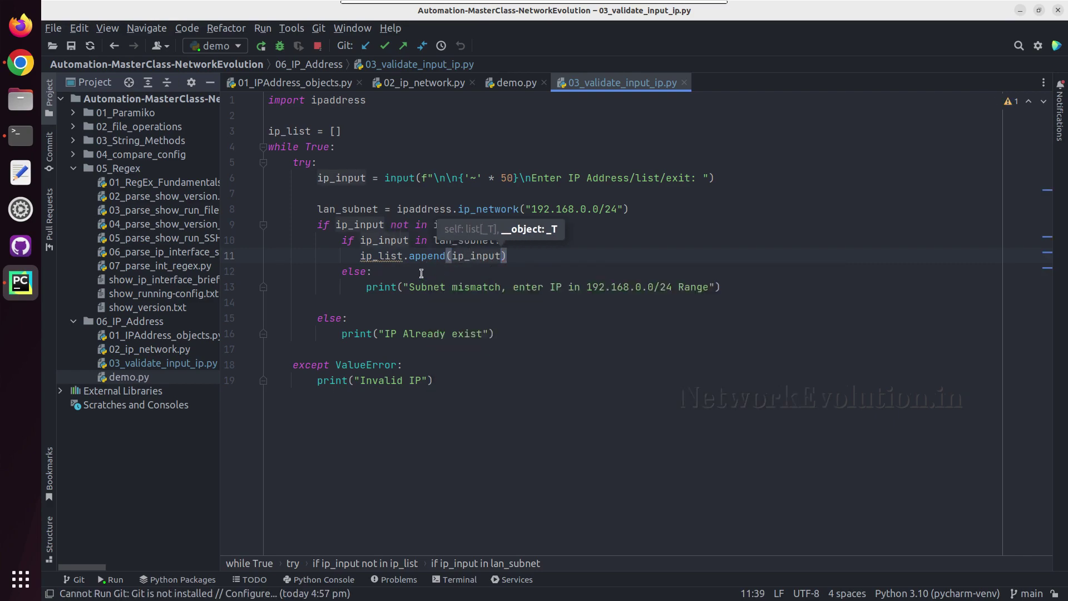
left_click(413, 271)
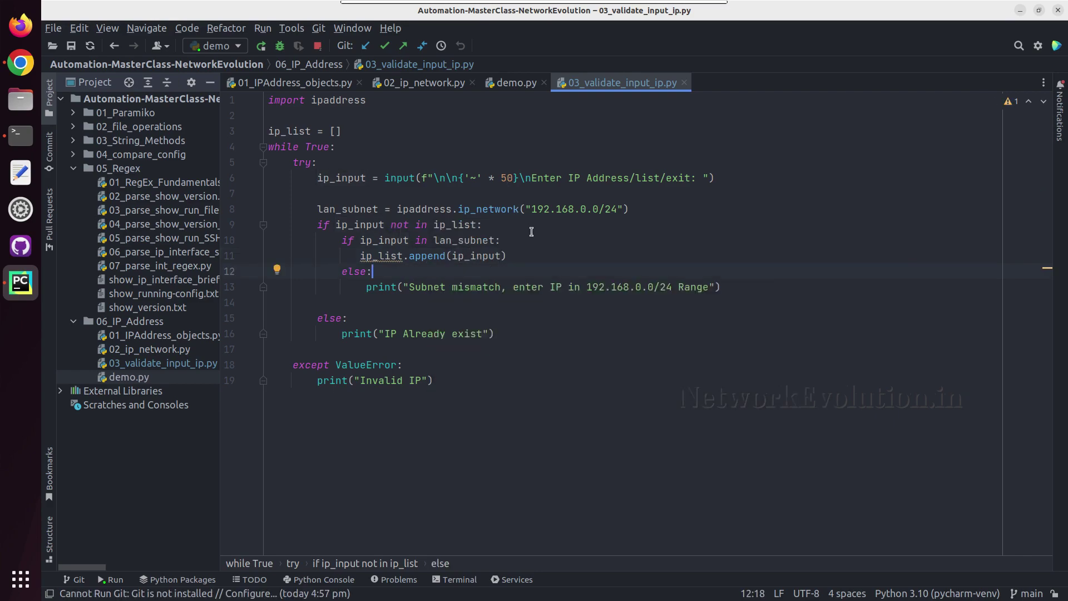
left_click(531, 232)
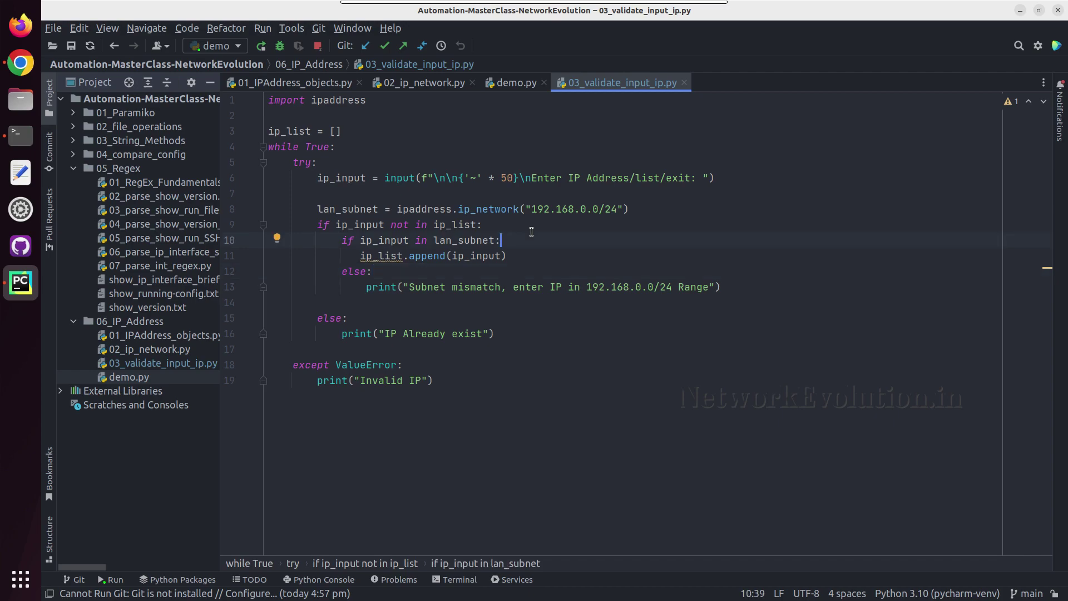
key("Return")
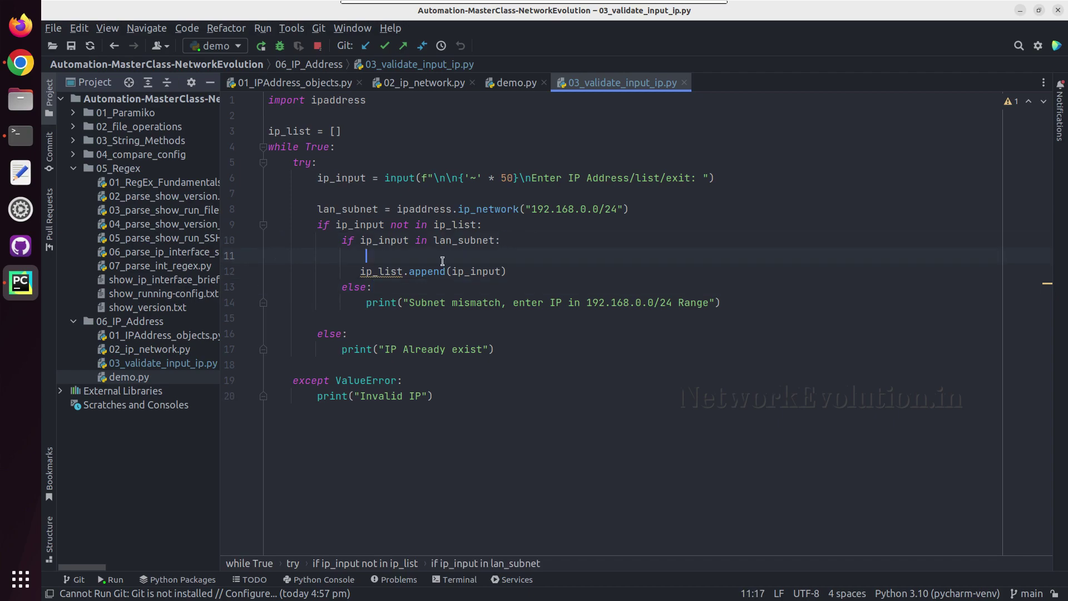
mouse_move(381, 271)
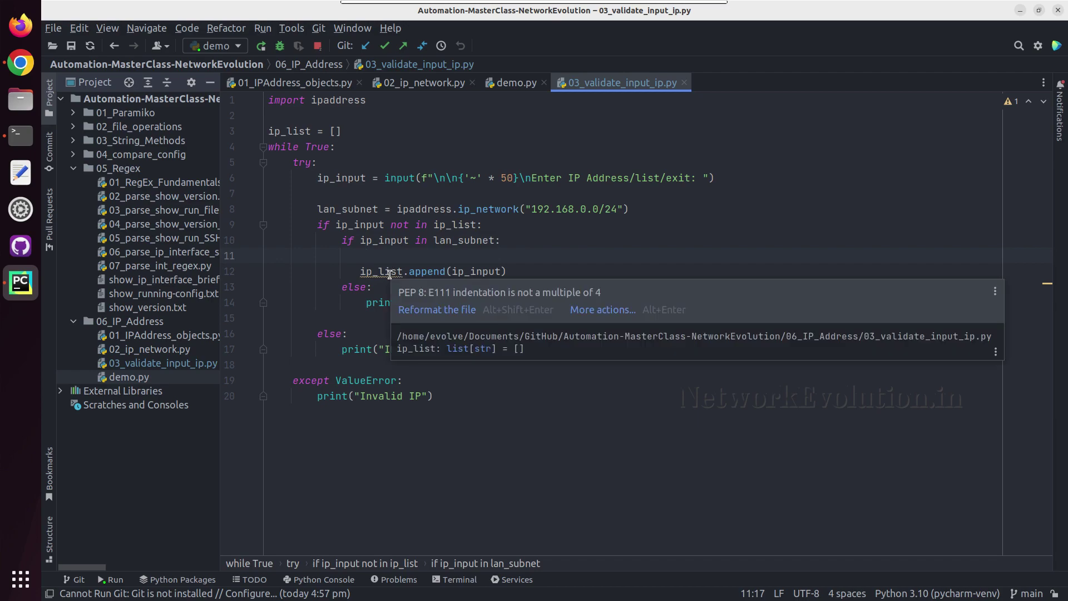
Step: Remove the stray blank line above ip_list.append and add print("Value accepted: IP Added to the list") below it
left_click(359, 272)
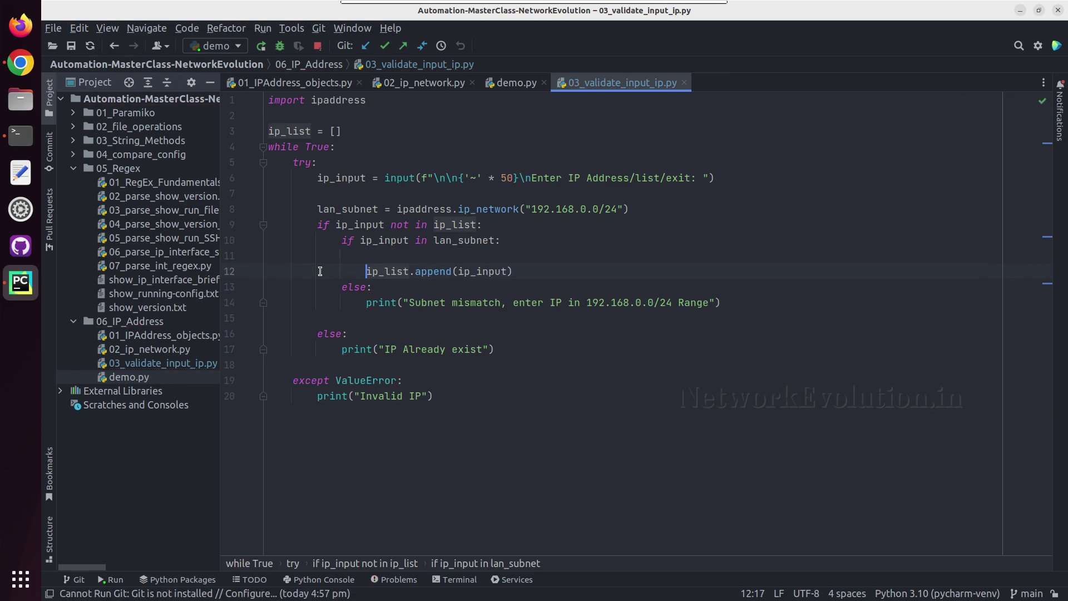
left_click(378, 254)
key("BackSpace")
key("BackSpace")
key("BackSpace")
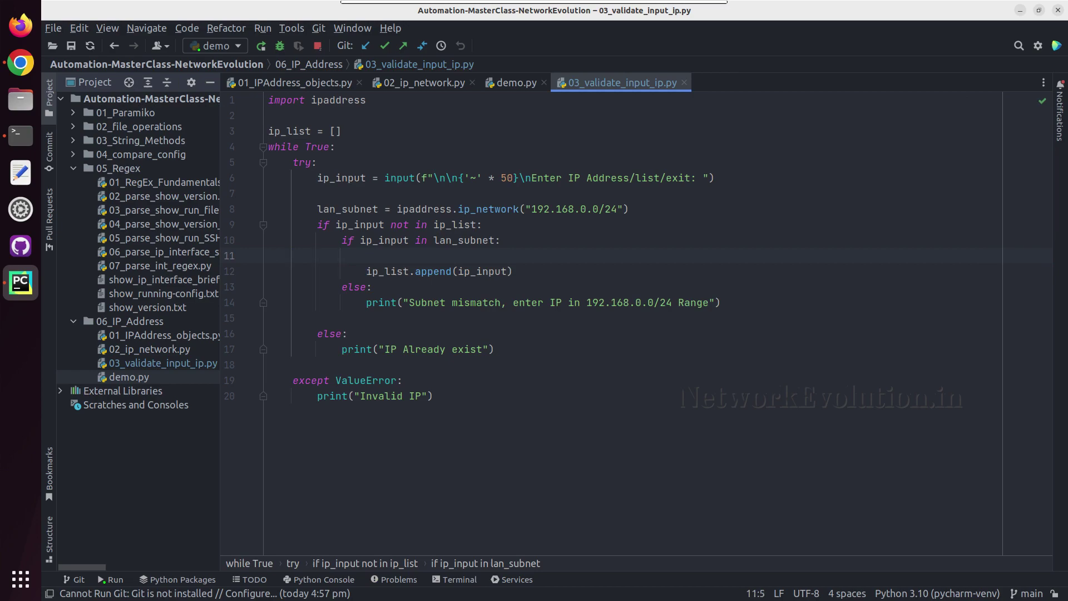
key("BackSpace")
key("BackSpace")
left_click(539, 248)
key("Return")
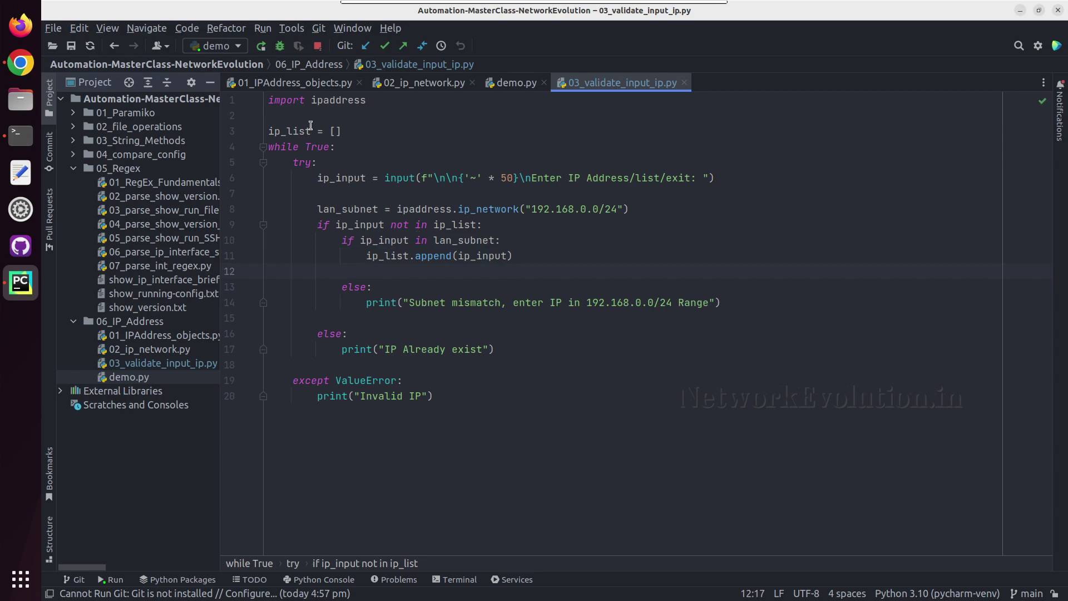
type("print(")
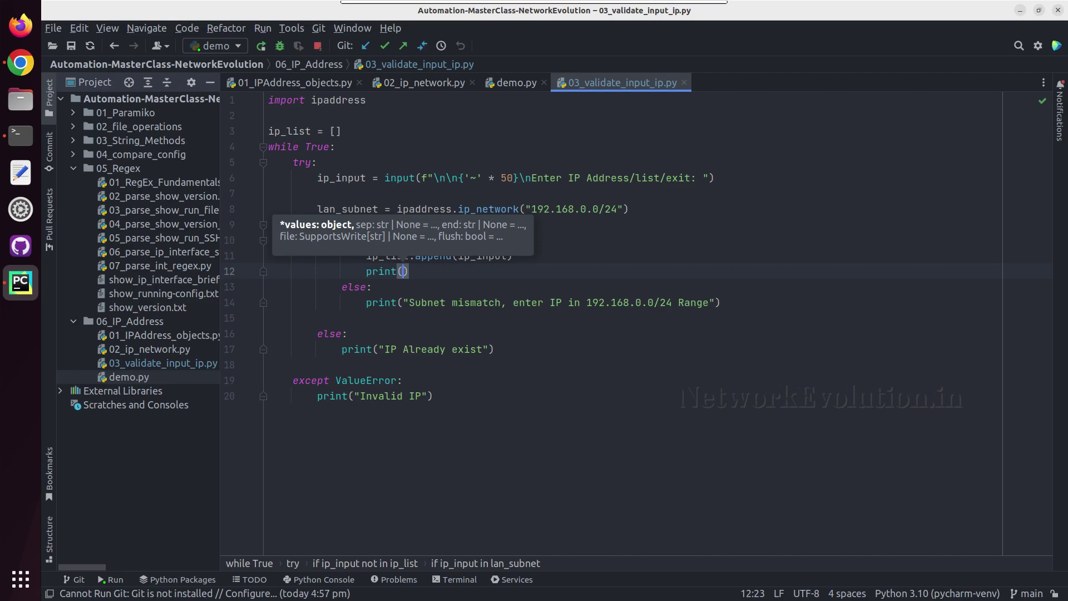
type("\"")
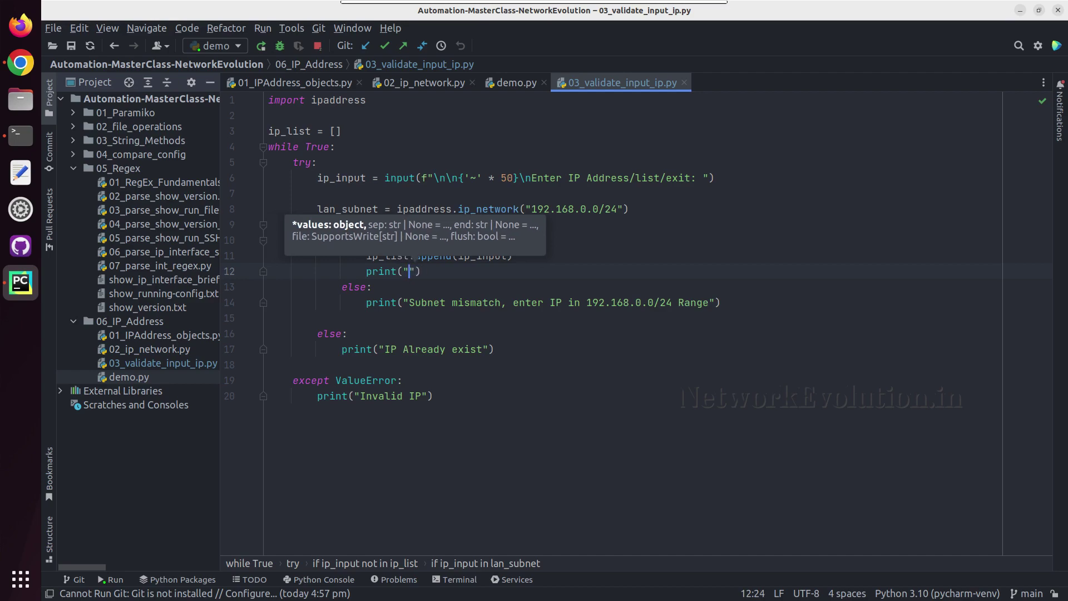
type("Value accepted")
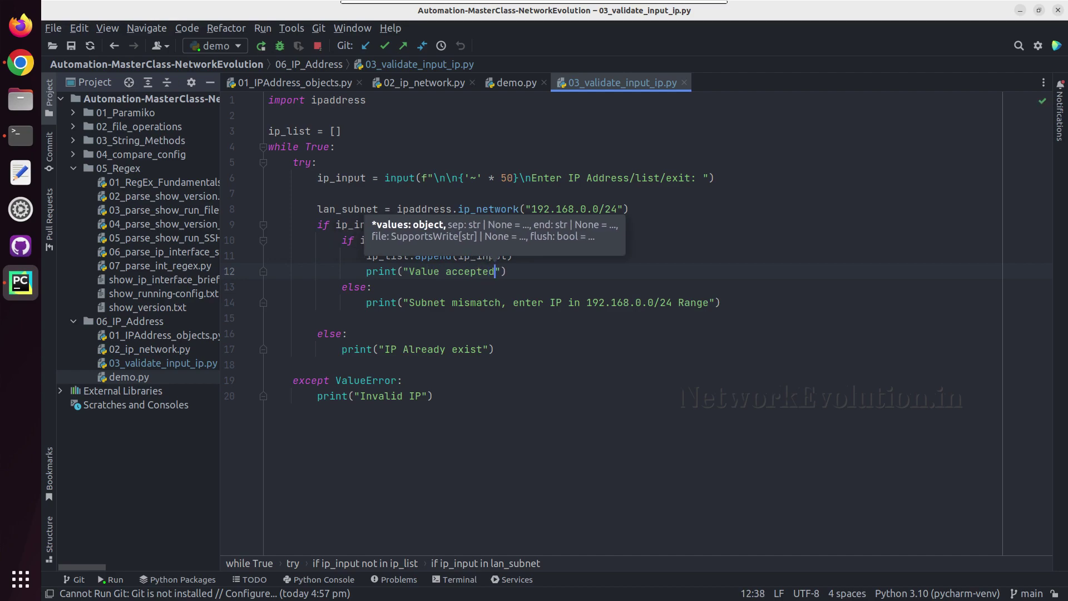
type(": IP Adde")
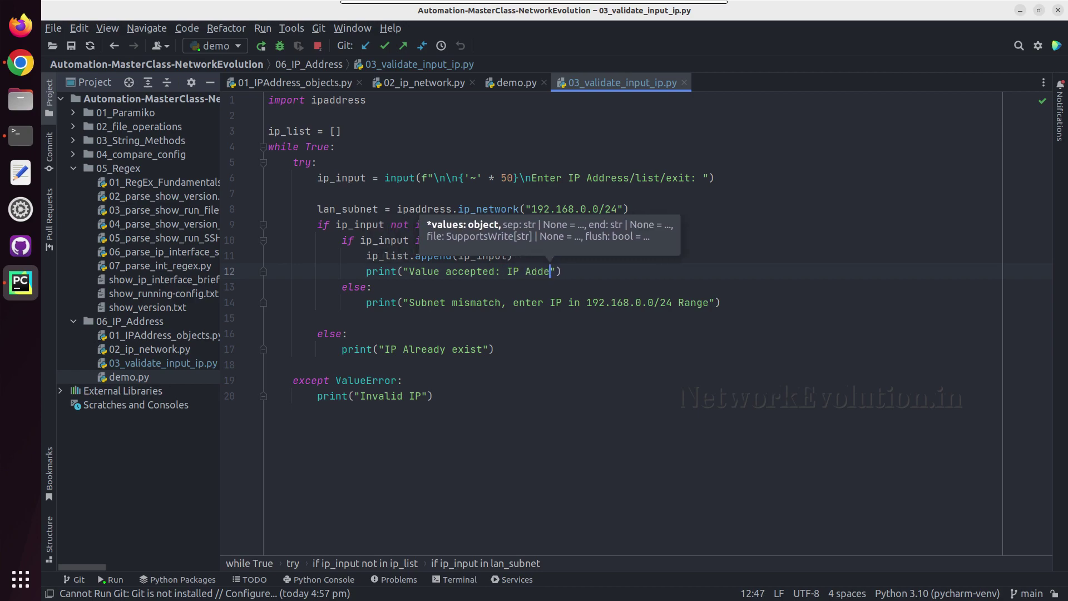
type("d to the l")
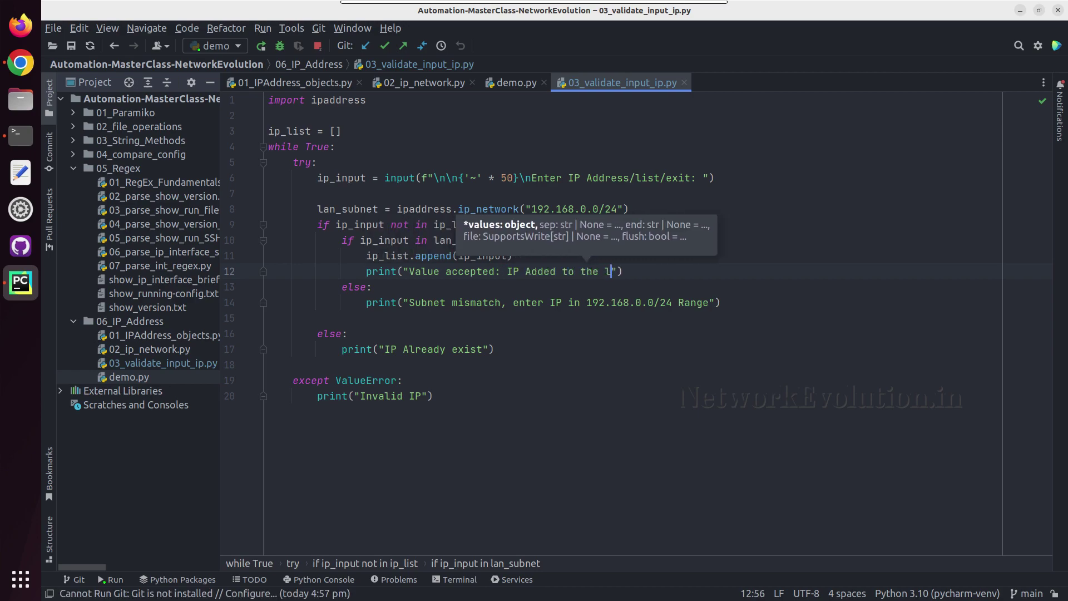
type("ist")
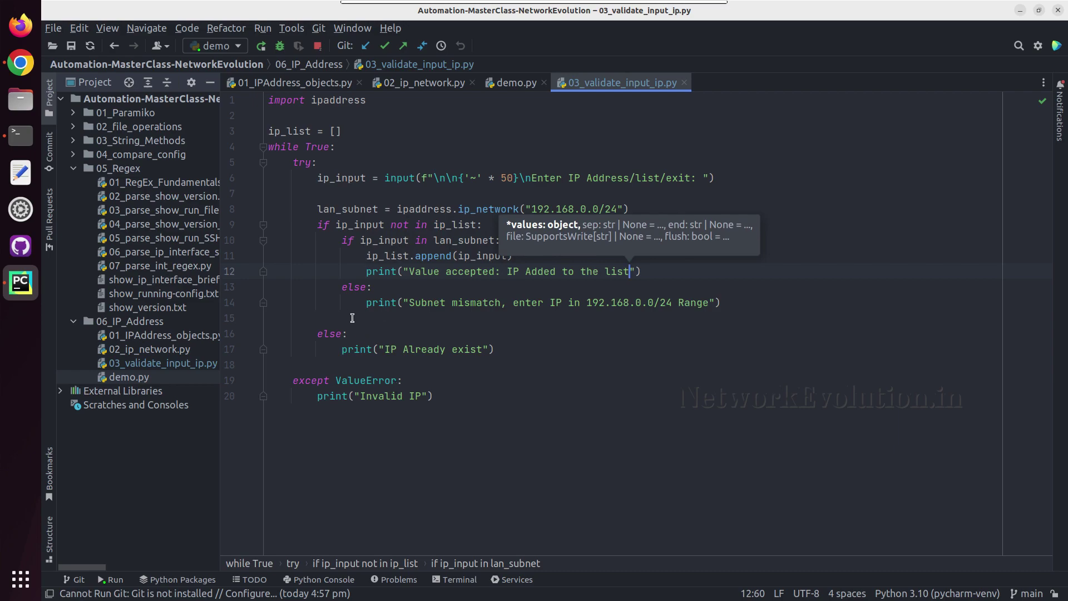
left_click(332, 164)
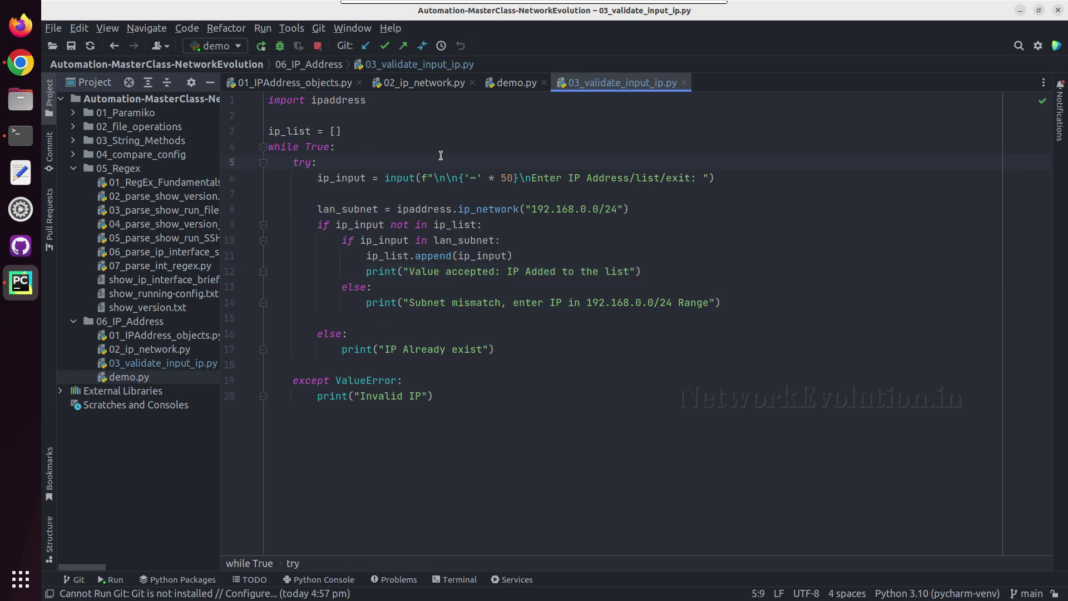
Step: Open a blank line below the input prompt and highlight the prompt's list/exit options
left_click(267, 146)
left_click(737, 182)
key("Return")
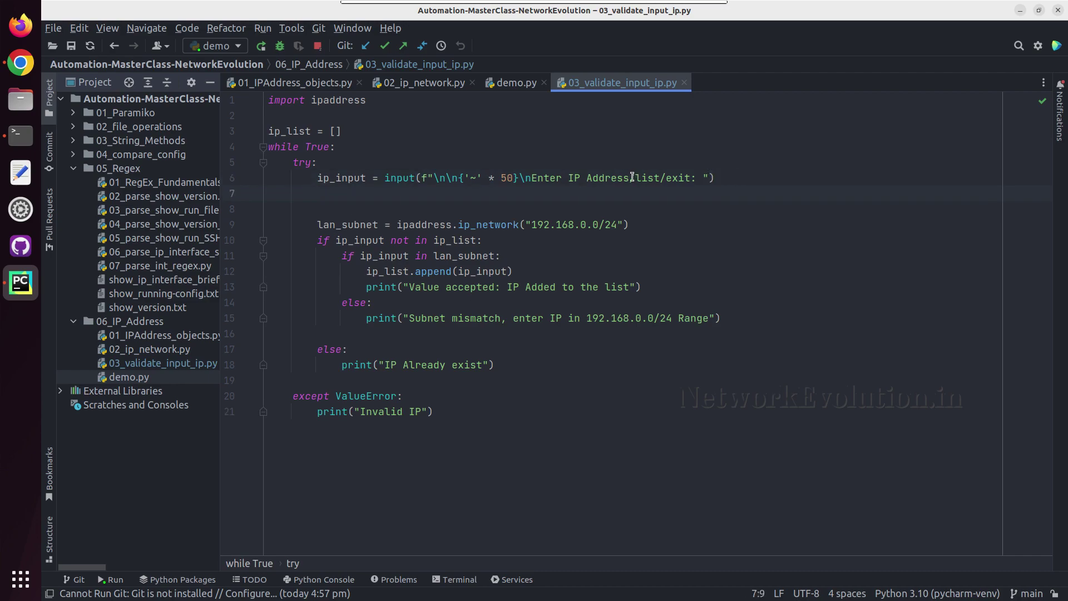
left_click(635, 177)
left_click(656, 177, "shift")
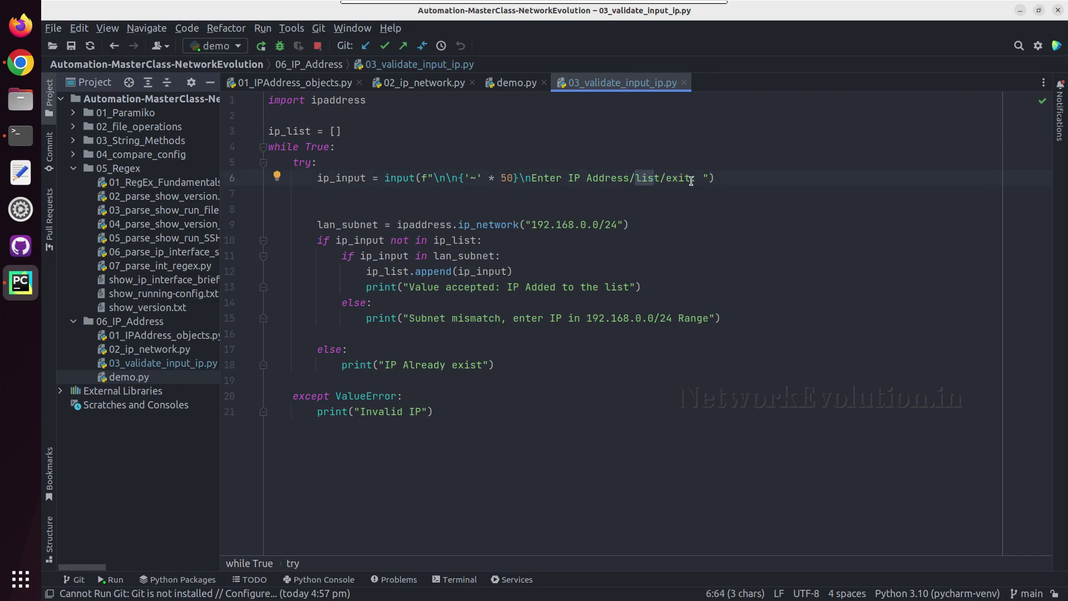
left_click_drag(691, 178, 625, 177)
left_click(338, 195)
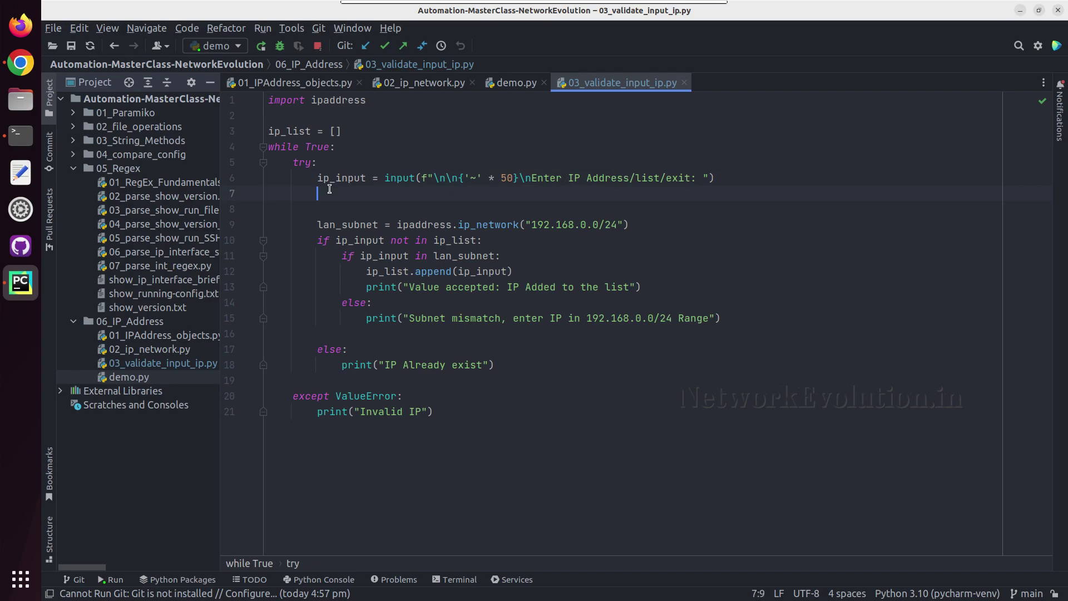
type("if ip")
Step: Add if ip_input == 'exit': printing "Exiting the script", then start a new line
key("Return")
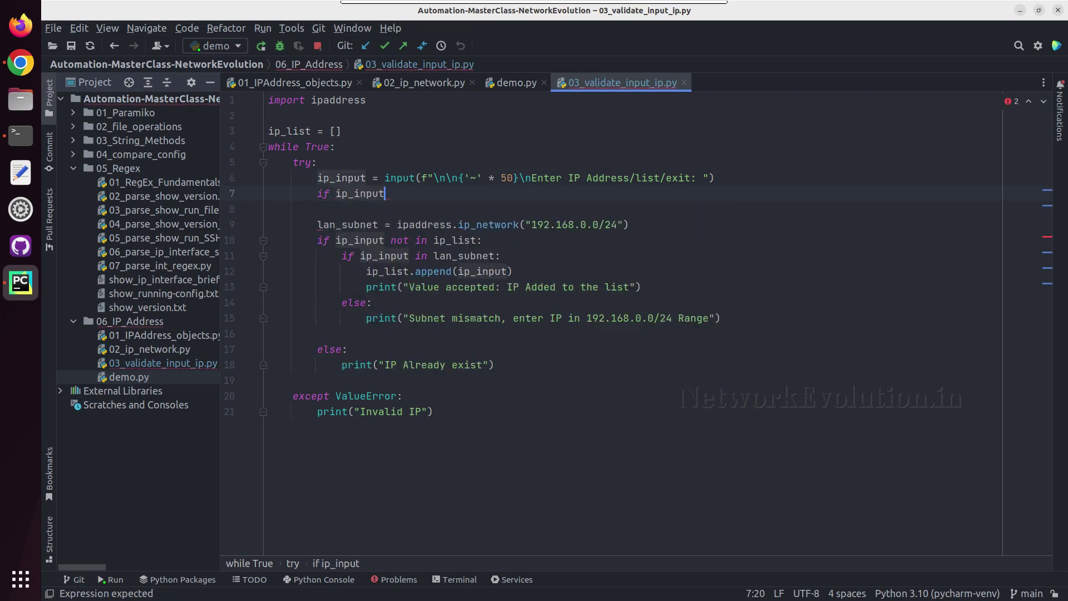
type(" == ")
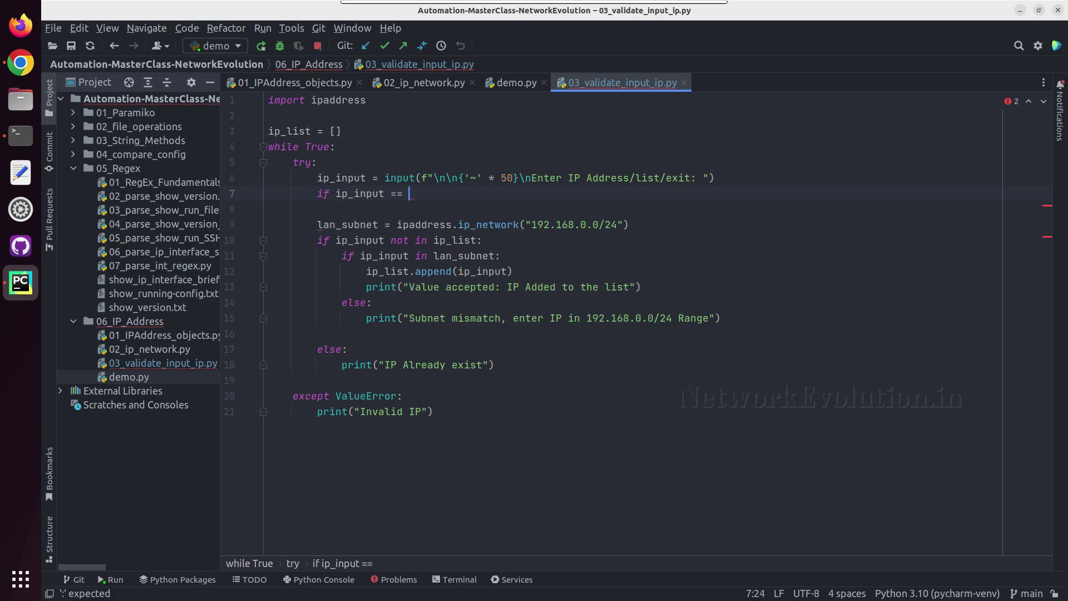
type("'exit'")
type(":")
key("Return")
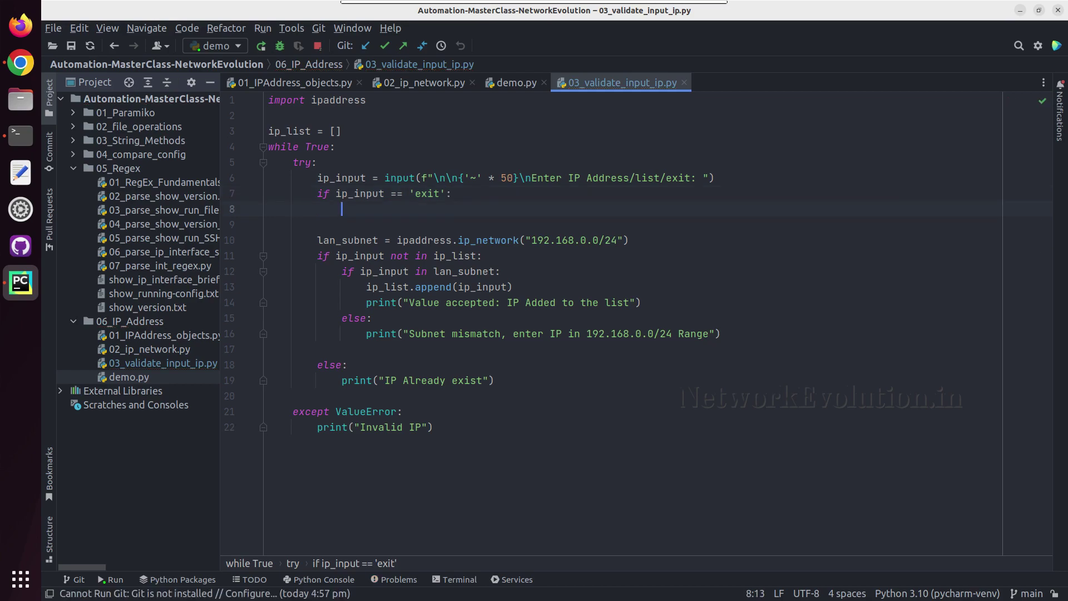
type("print(")
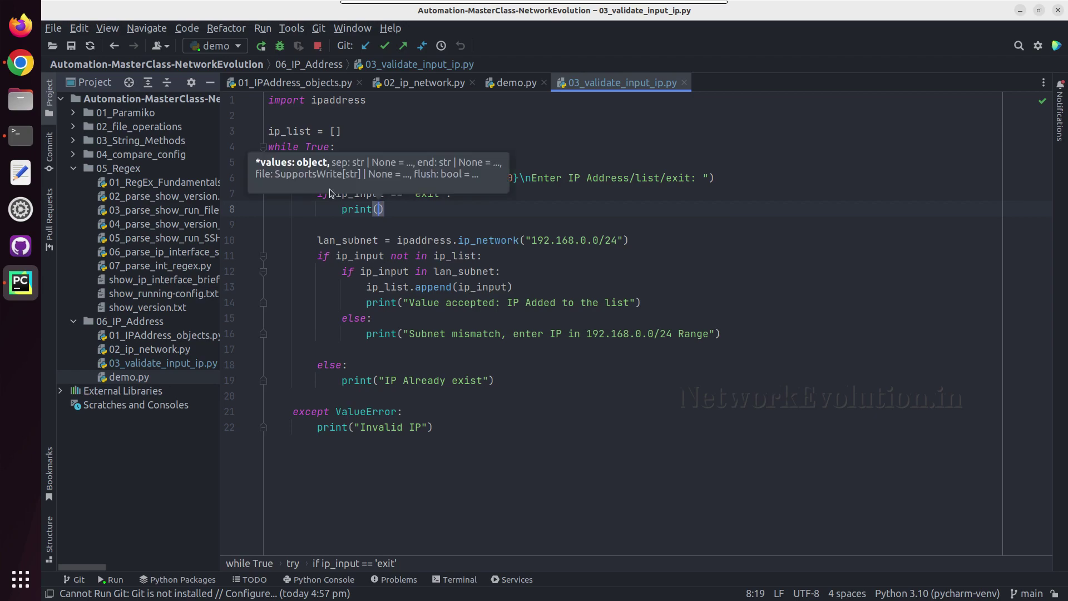
type("\"Exiting the script\")")
key("Return")
Step: Dedent and add an if ip_input == 'list': branch with a print f-string
key("BackSpace")
type("if i")
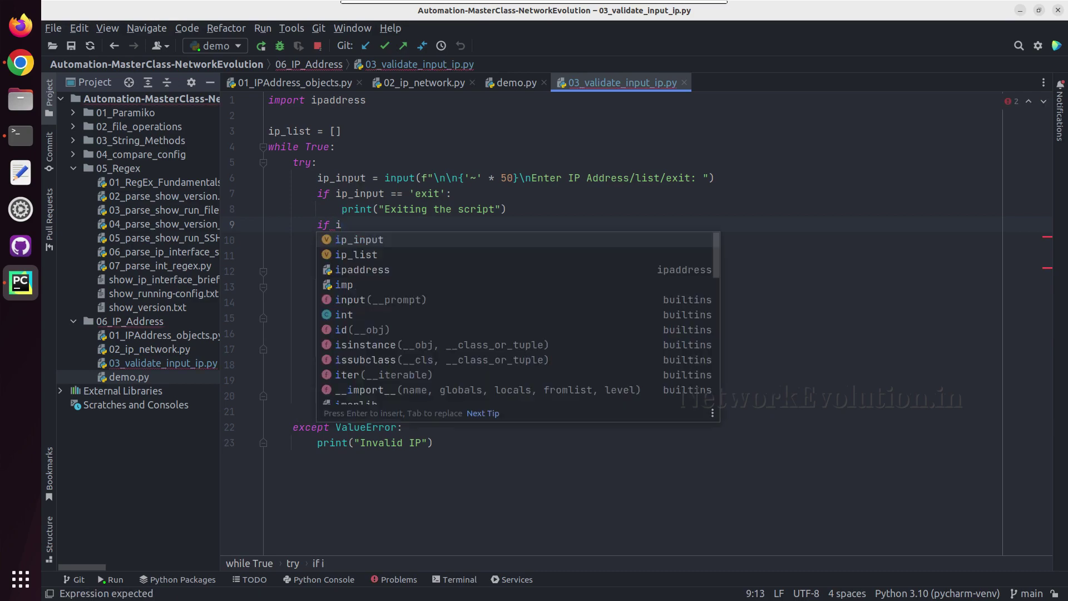
key("Return")
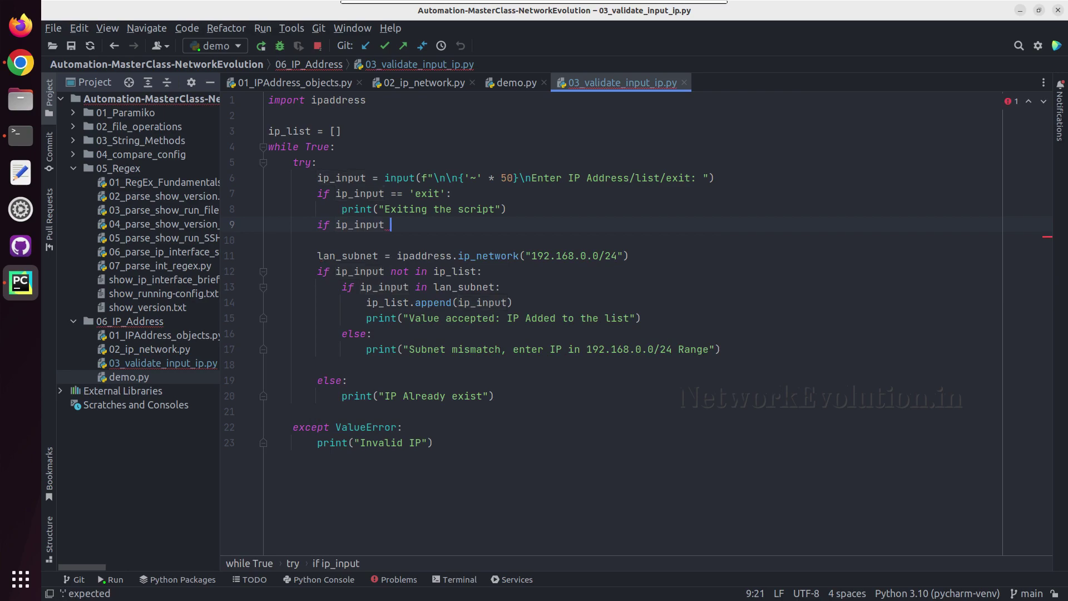
type("== 'list':")
key("Return")
type("pr")
key("Return")
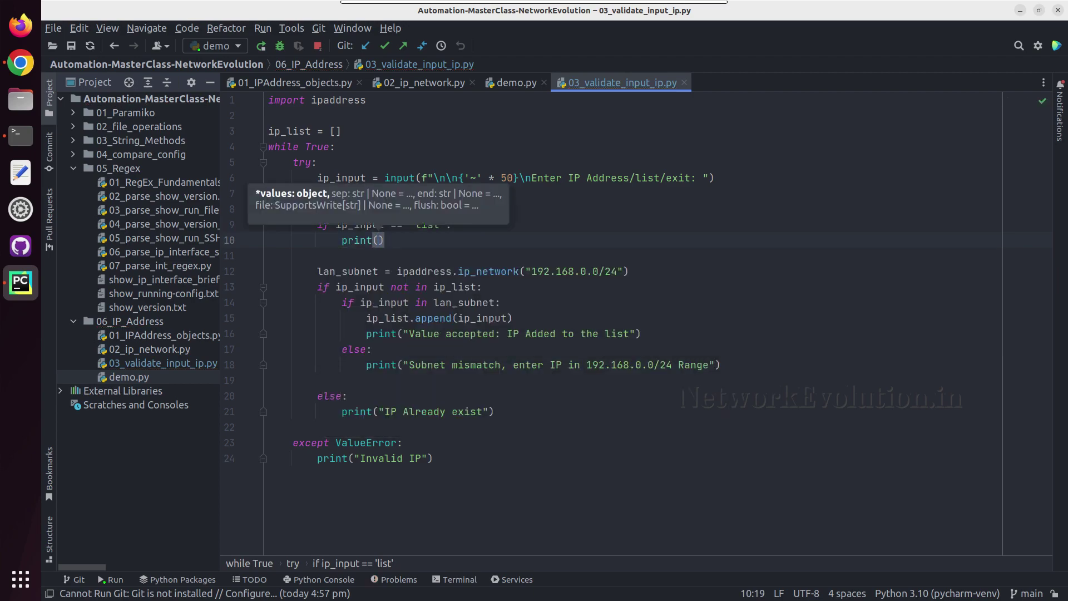
type("\"")
key("Left")
type("f")
key("Right")
type("Current ")
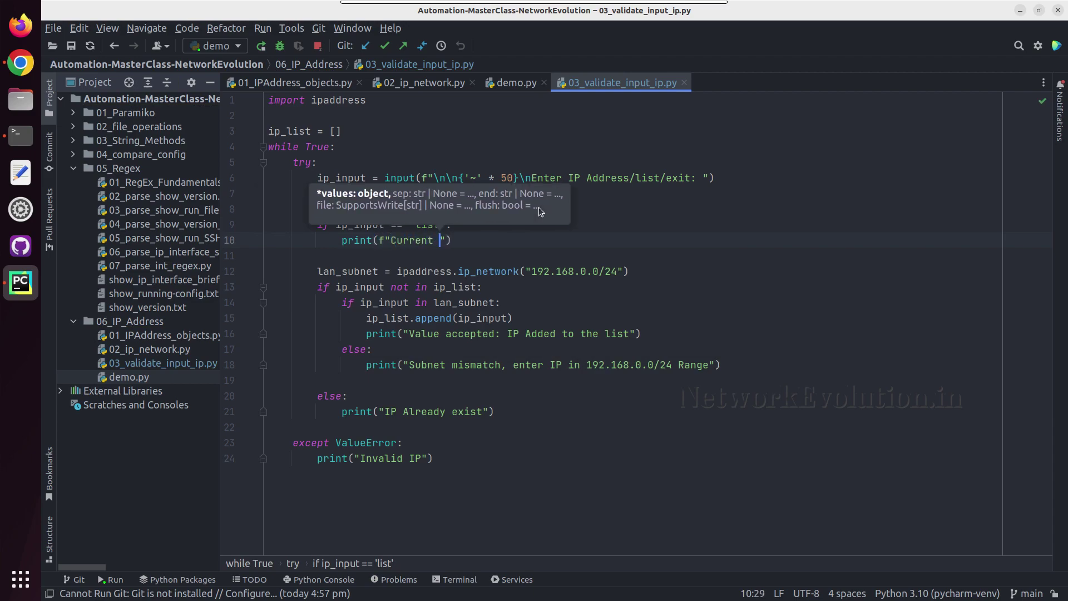
type("assigned list is:")
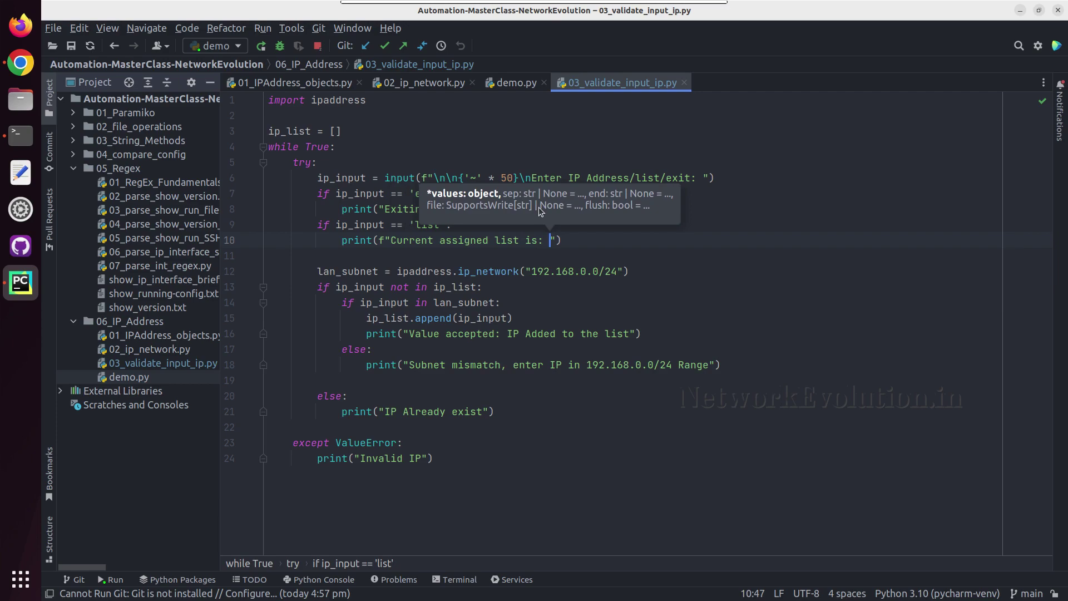
type(" {so")
Step: Make the message print sorted(ip_list) and add continue below it
key("Down")
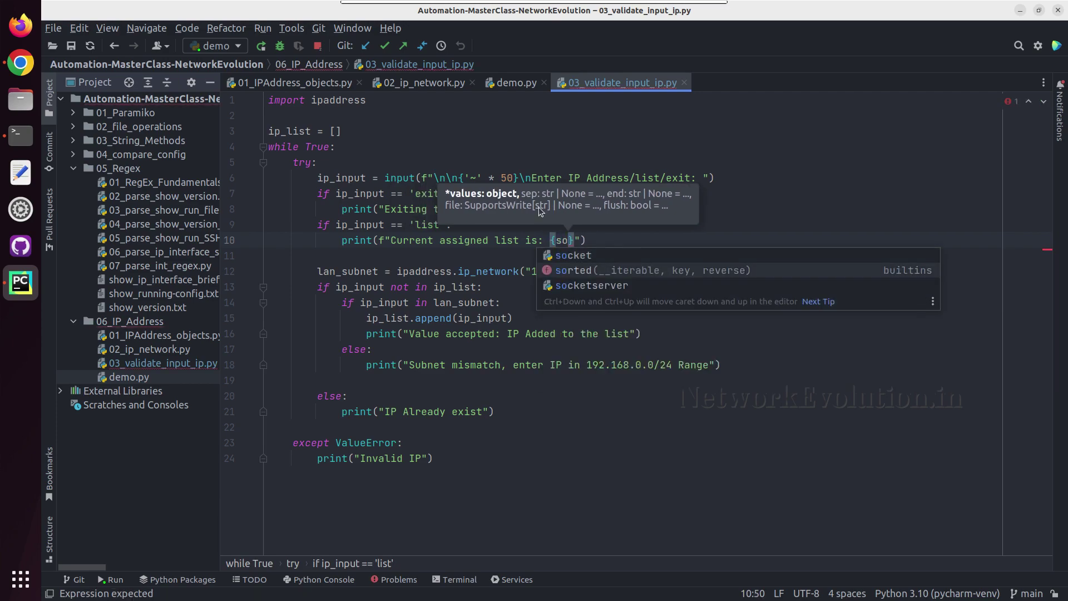
key("Return")
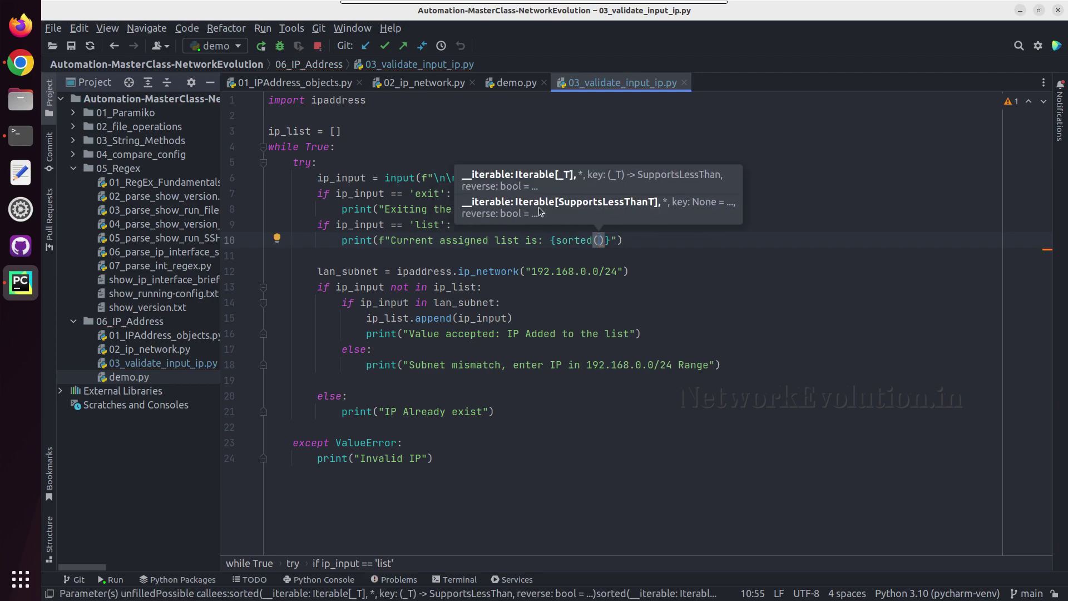
type("ip")
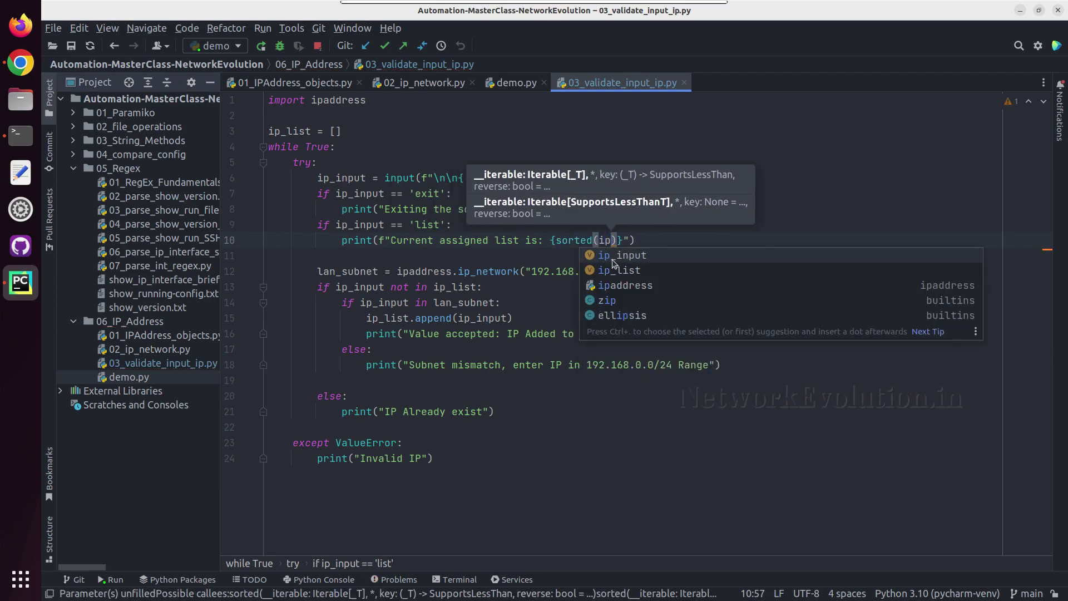
key("Down")
key("Return")
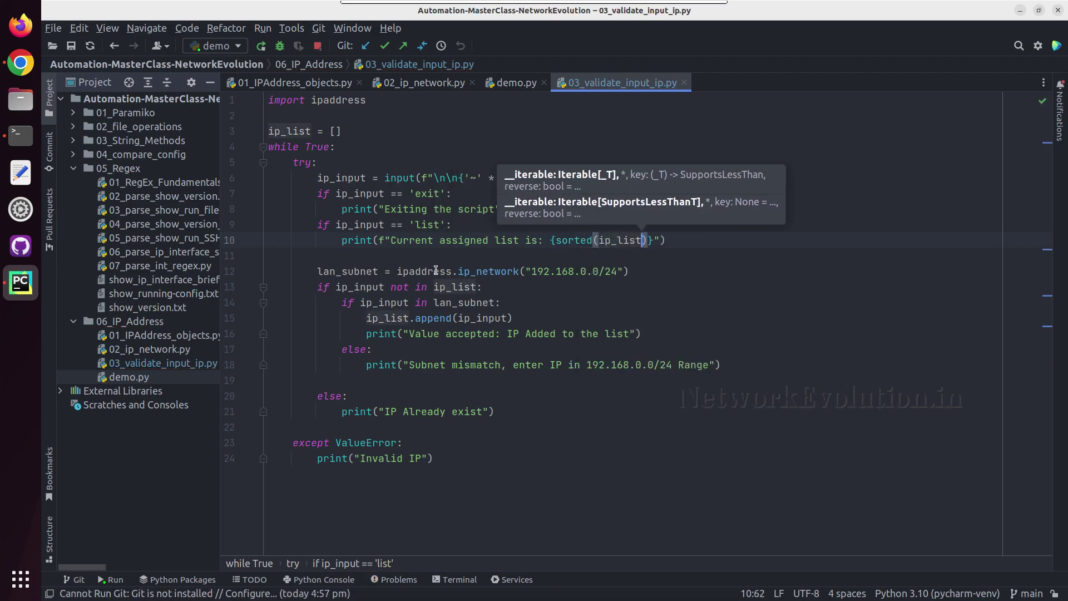
left_click(410, 264)
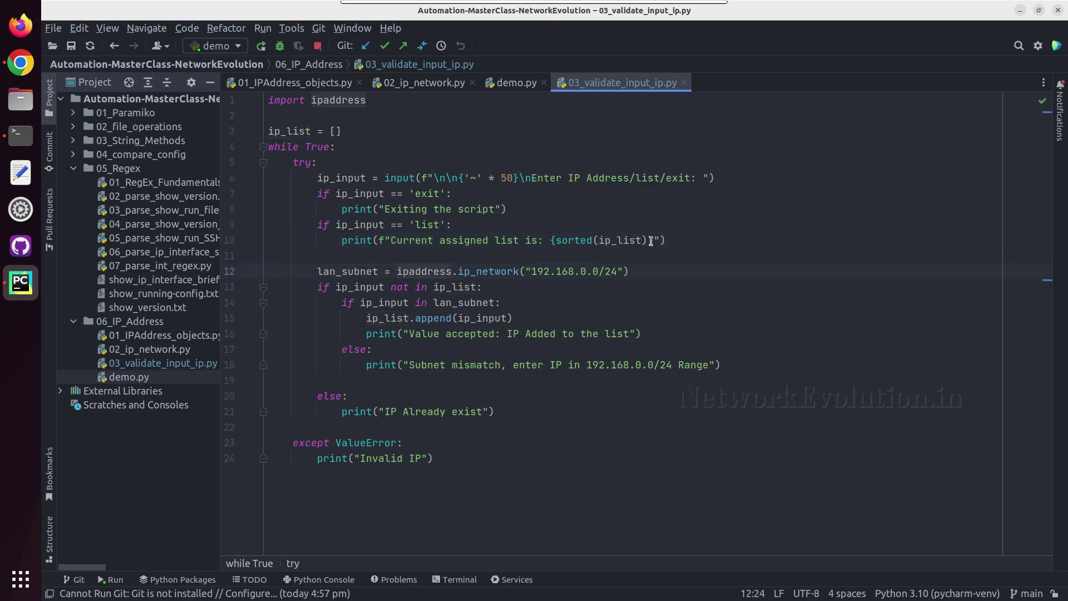
left_click(702, 242)
key("Return")
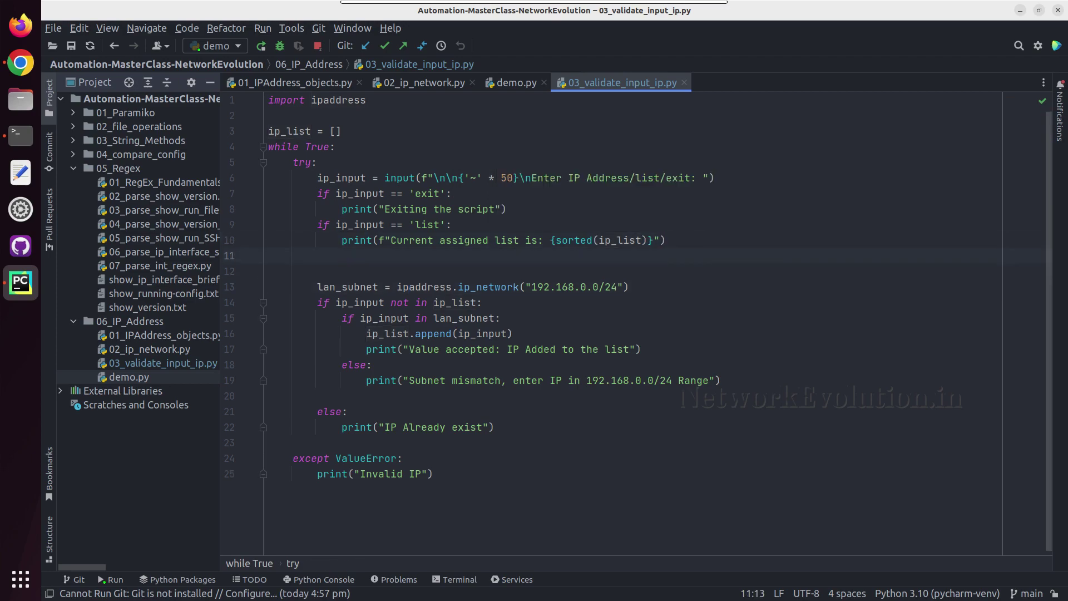
type("con")
key("Return")
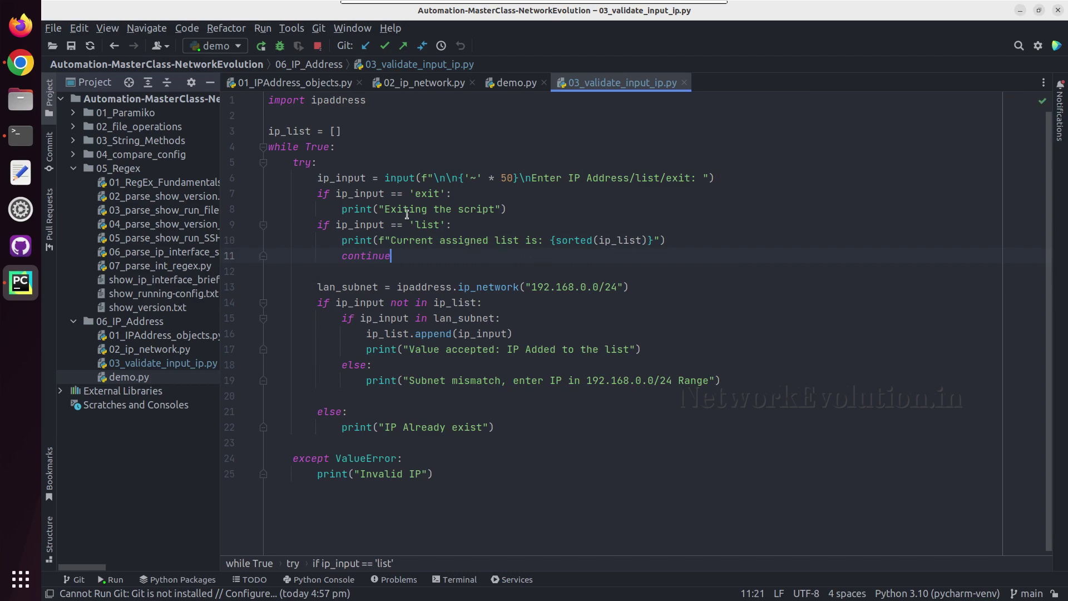
left_click(308, 193, "shift")
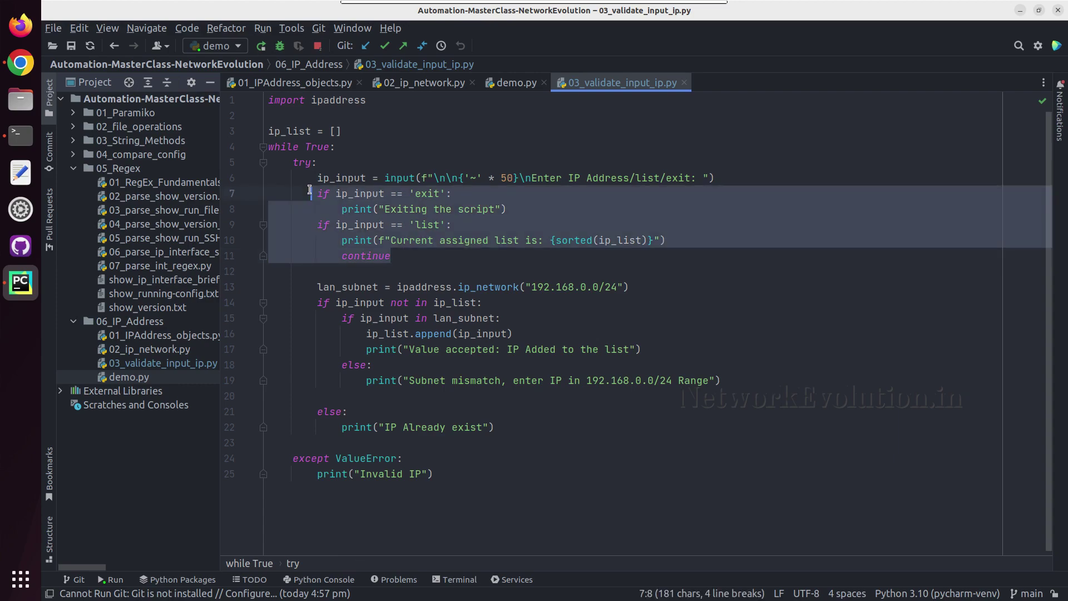
left_click(417, 258)
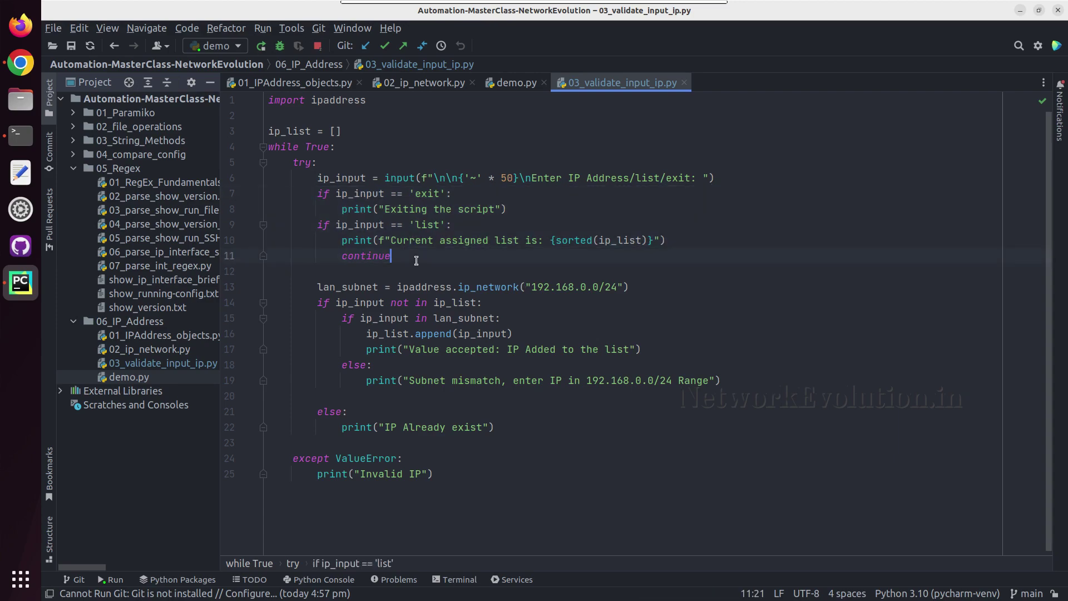
Step: Add an else branch after continue, level with the if checks
key("Return")
key("BackSpace")
type("el")
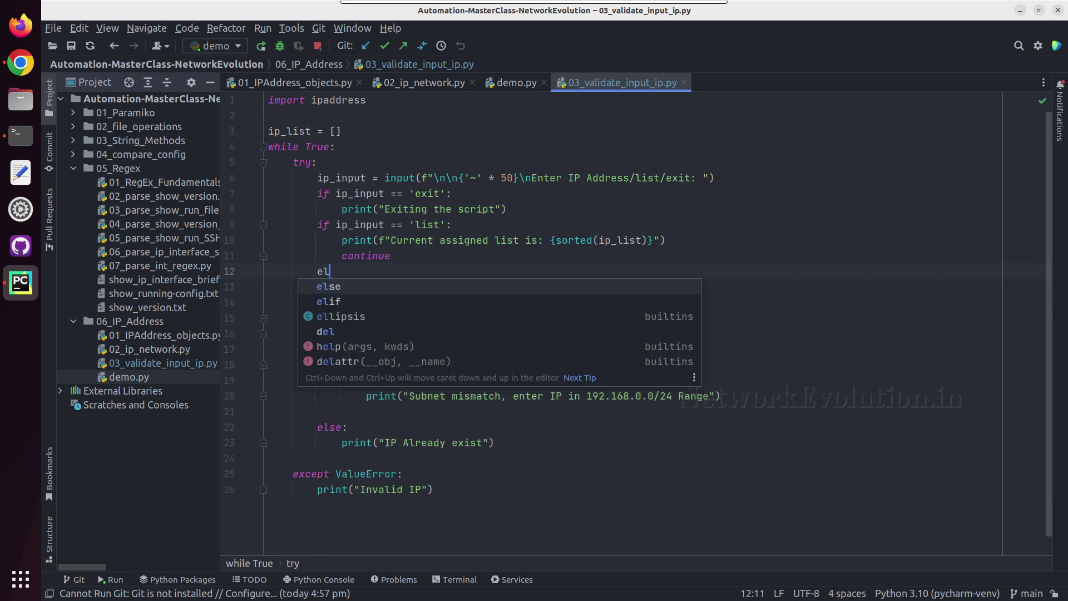
type("se:")
key("Return")
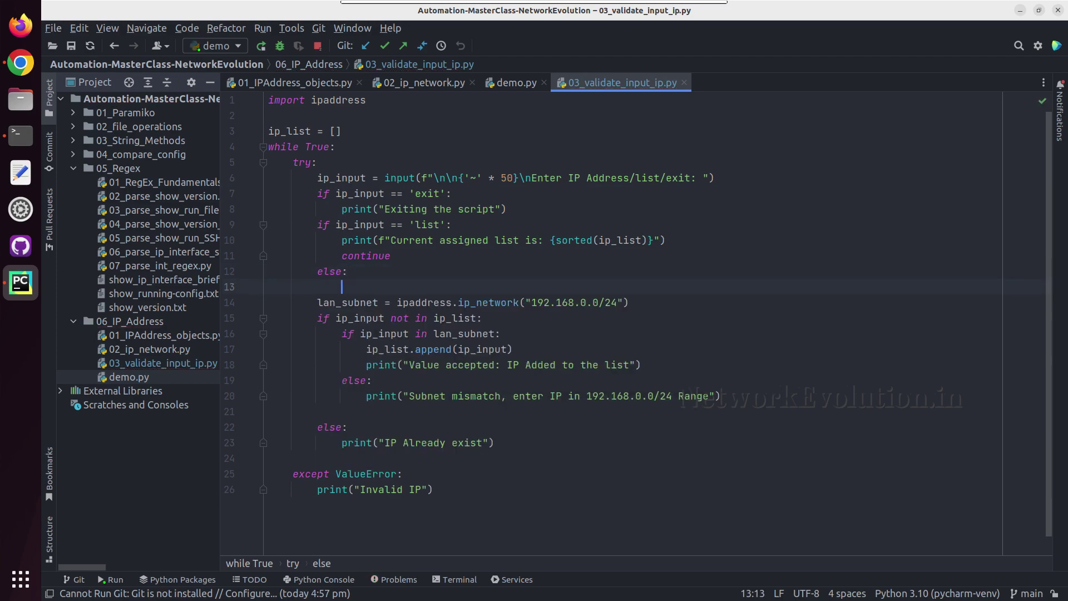
type("ip")
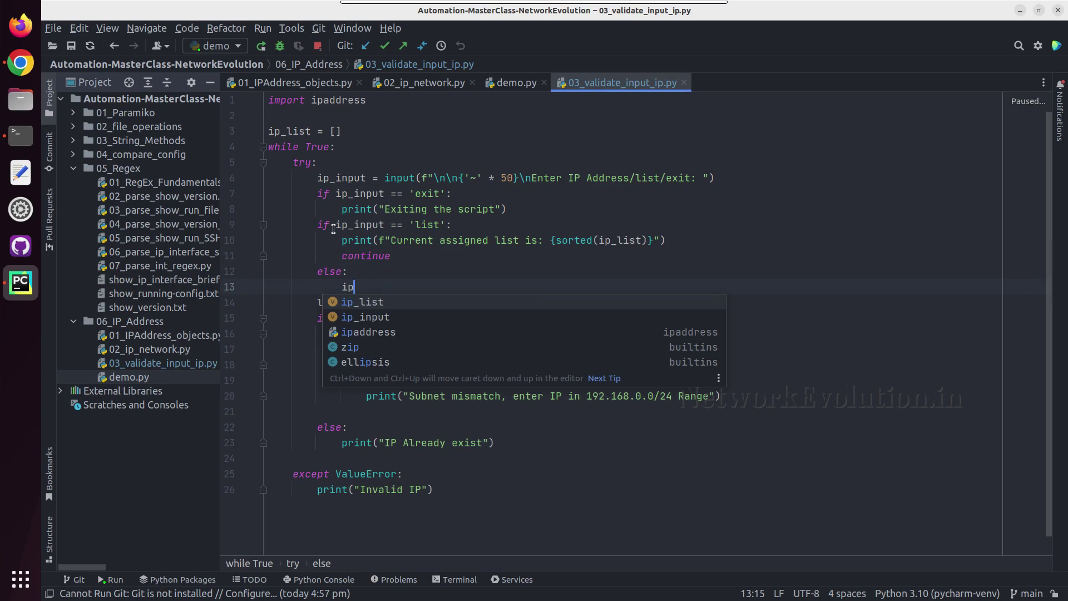
left_click(293, 162)
left_click(310, 238, "shift")
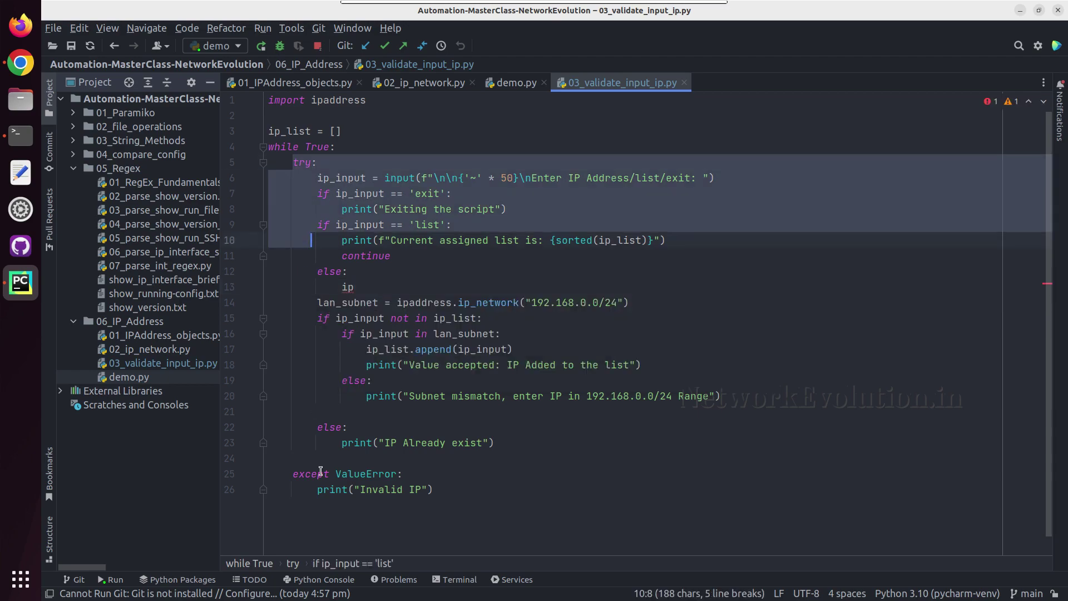
left_click(361, 288)
type("_inp")
Step: Convert input with ipaddress.ip_address(ip_input) and delete the blank line 21
key("Return")
type("= ip")
key("Down")
key("Down")
key("Return")
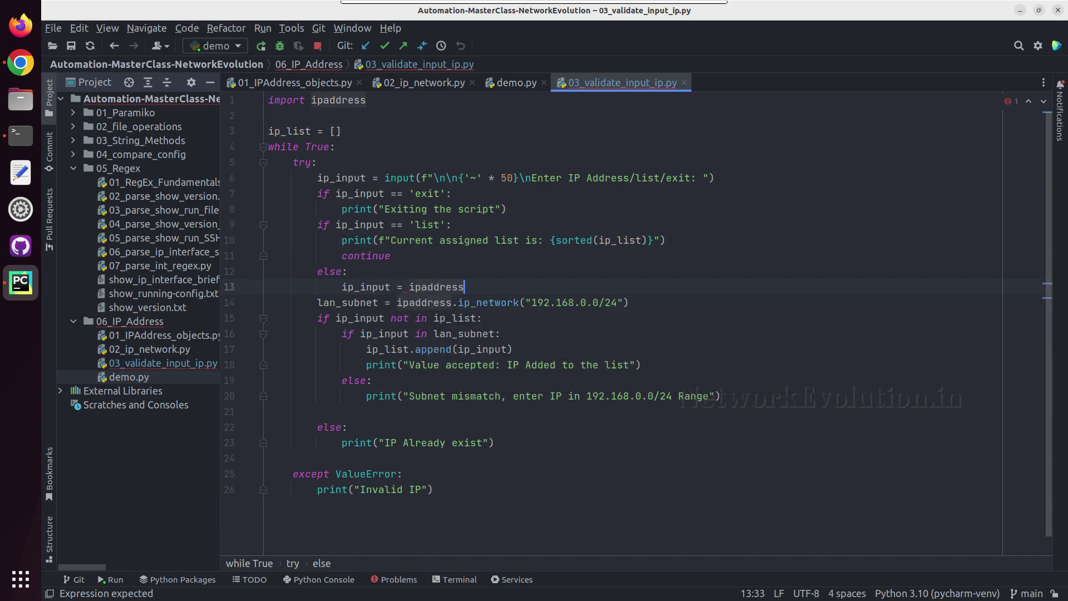
type(".")
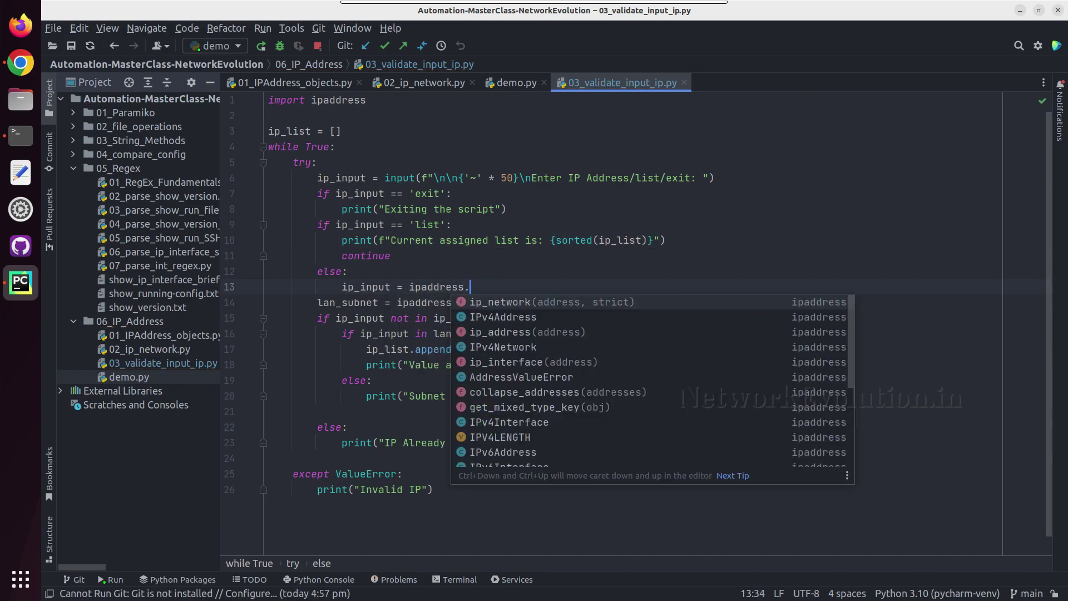
type("ip")
key("Down")
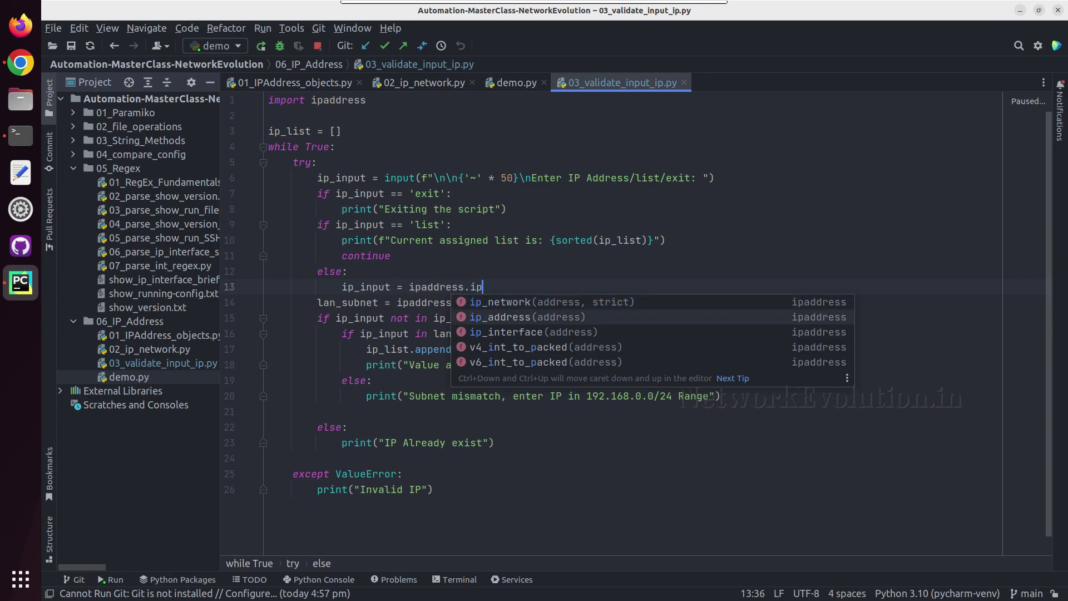
key("Return")
type("i")
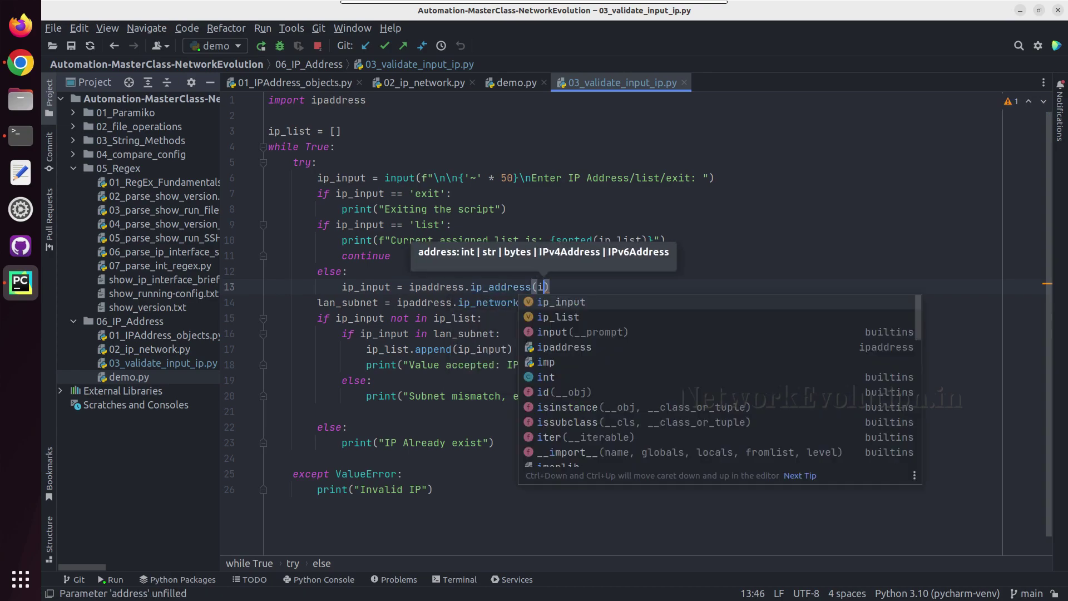
key("Return")
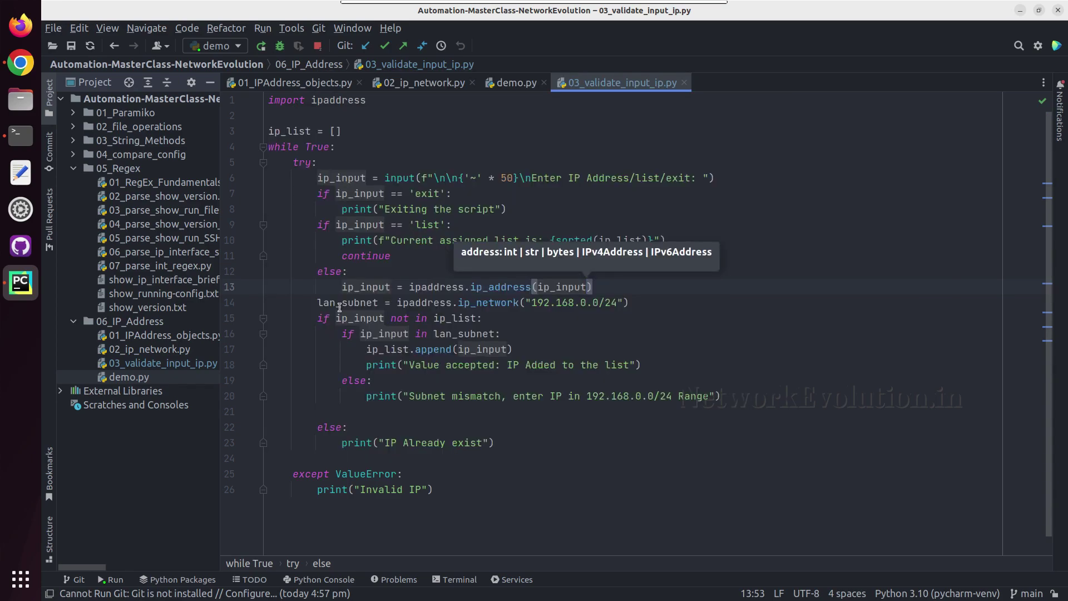
left_click(325, 408)
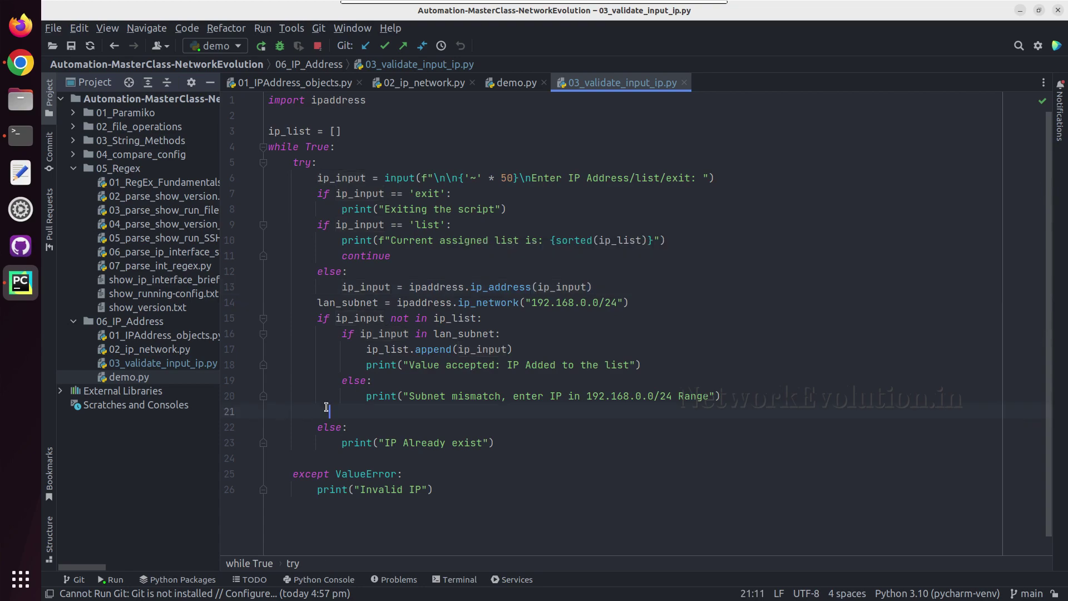
key("BackSpace")
key("BackSpace")
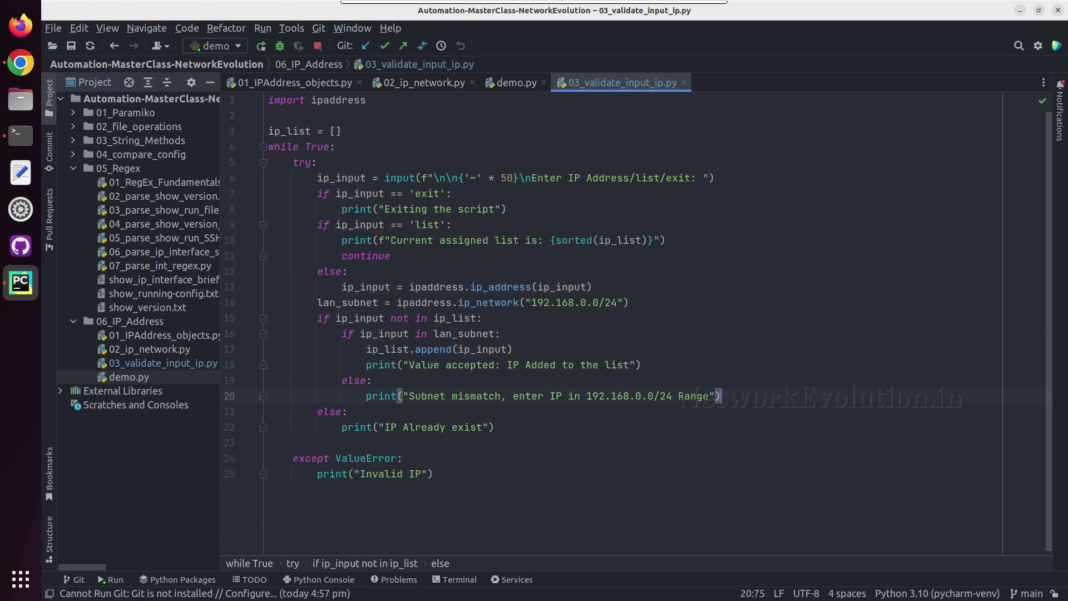
scroll(303, 428, "down", 1)
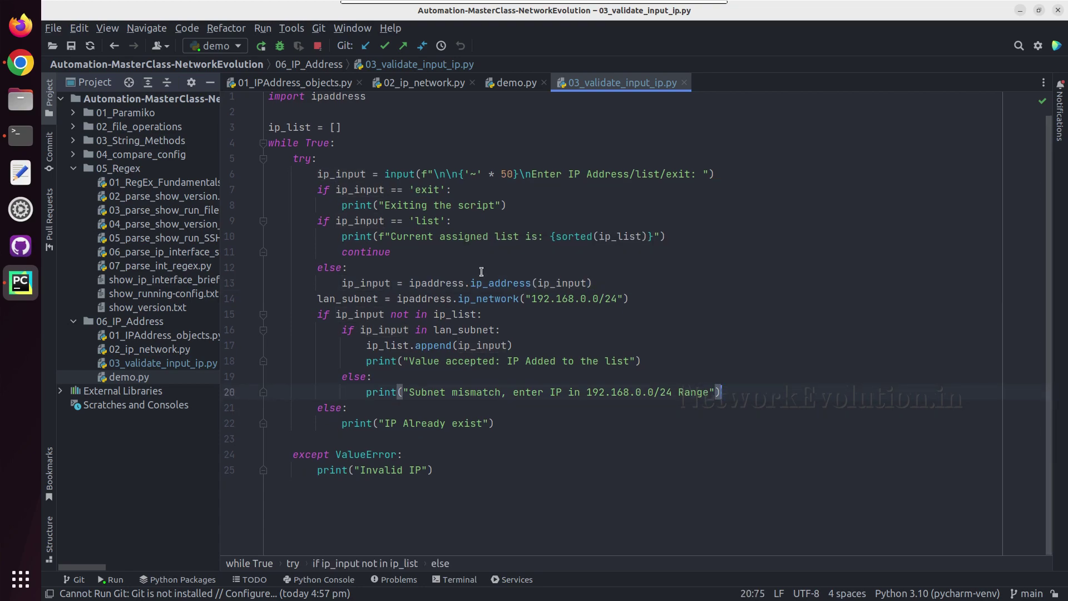
Step: Run 03_validate_input_ip and submit 192.168.0.3, checking the acceptance message
left_click(397, 133)
right_click(393, 134)
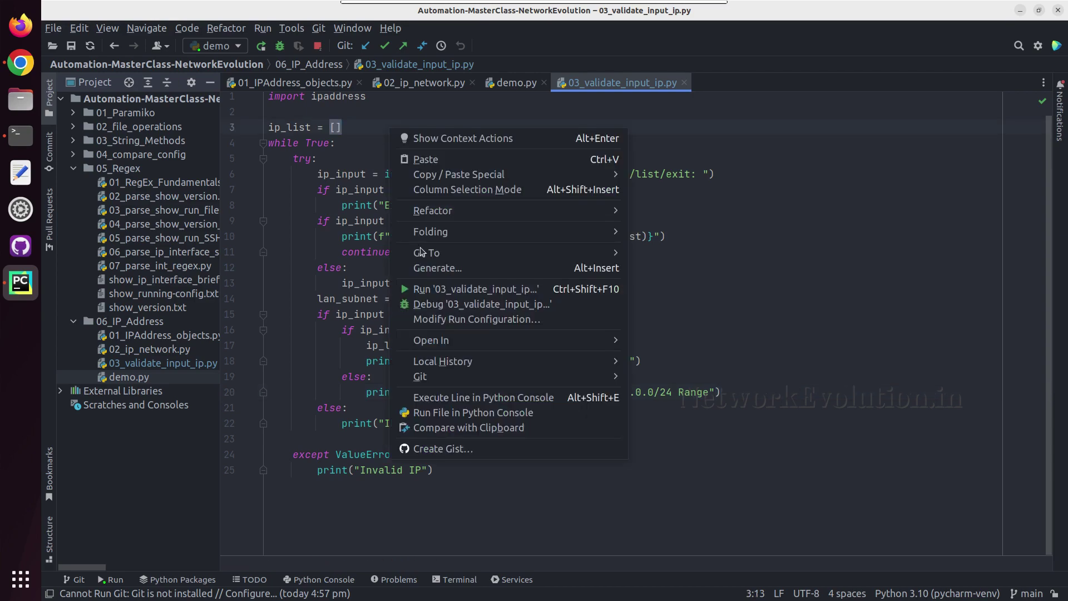
left_click(429, 293)
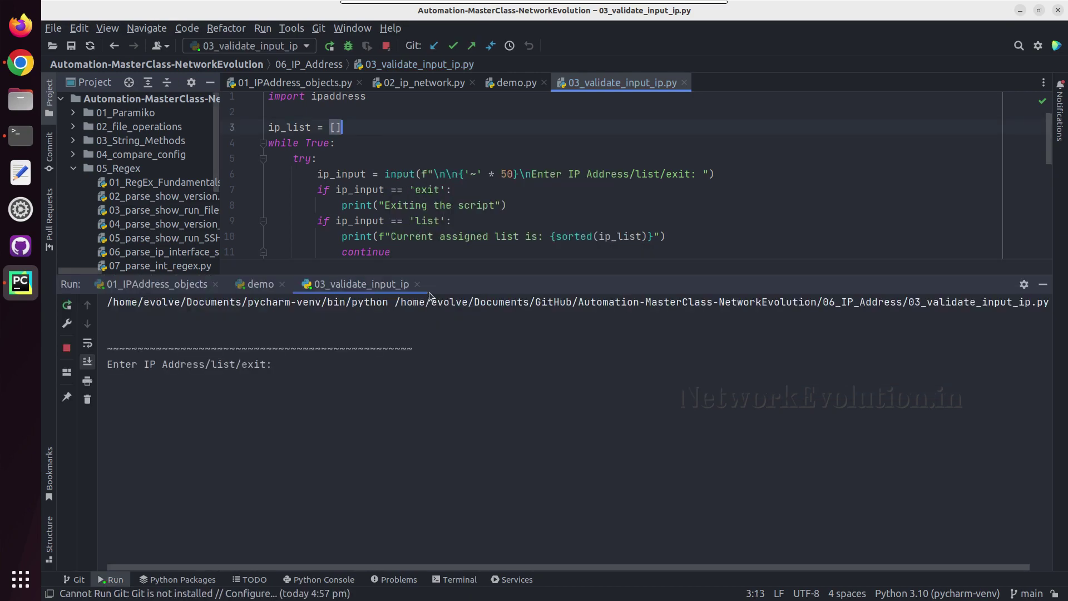
left_click(318, 369)
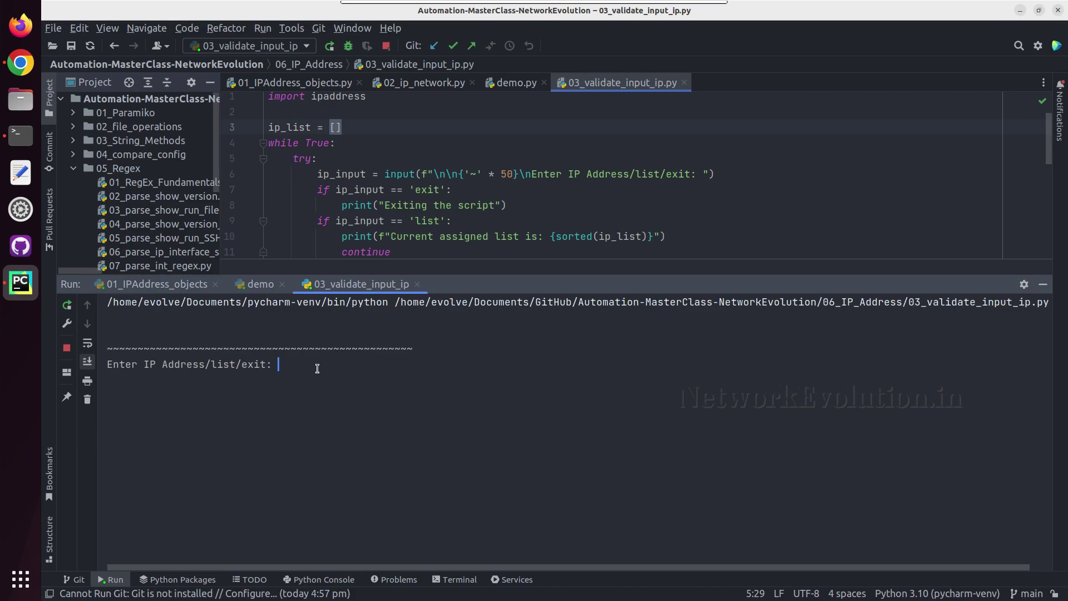
type("192.168.0.")
type("3")
key("Return")
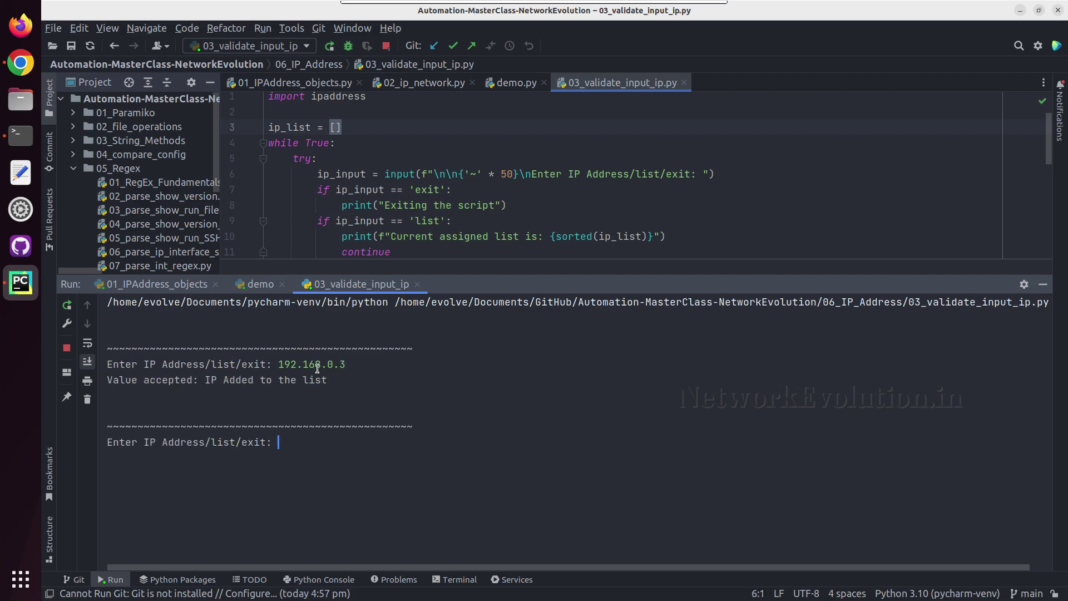
left_click_drag(330, 379, 167, 379)
left_click(303, 442)
type("list")
Step: Submit list, 192.168.0.5, and list again to see the sorted addresses
key("Return")
left_click_drag(438, 458, 339, 458)
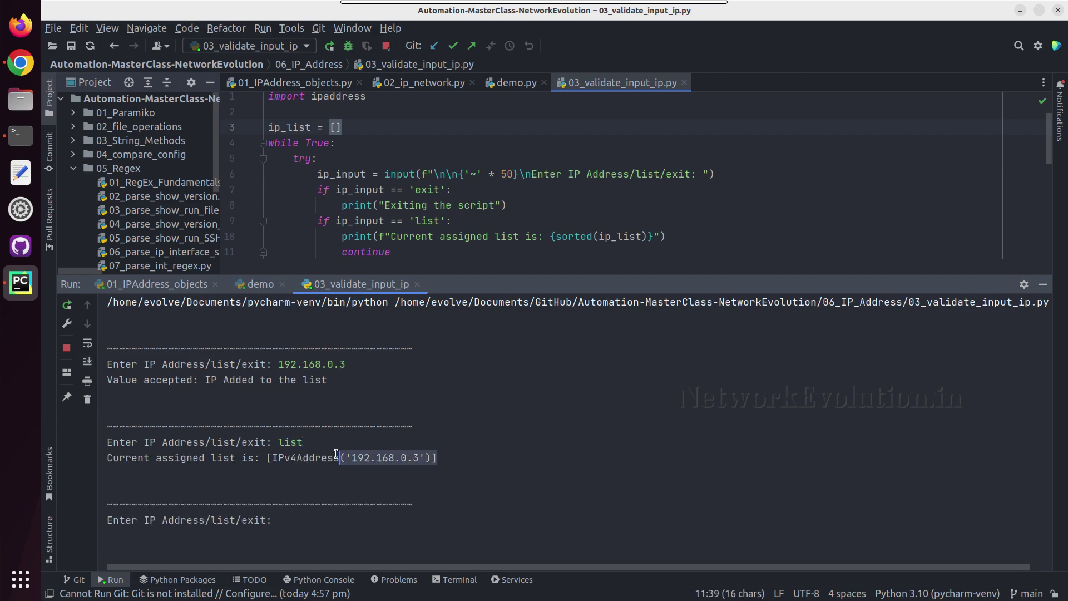
left_click(322, 517)
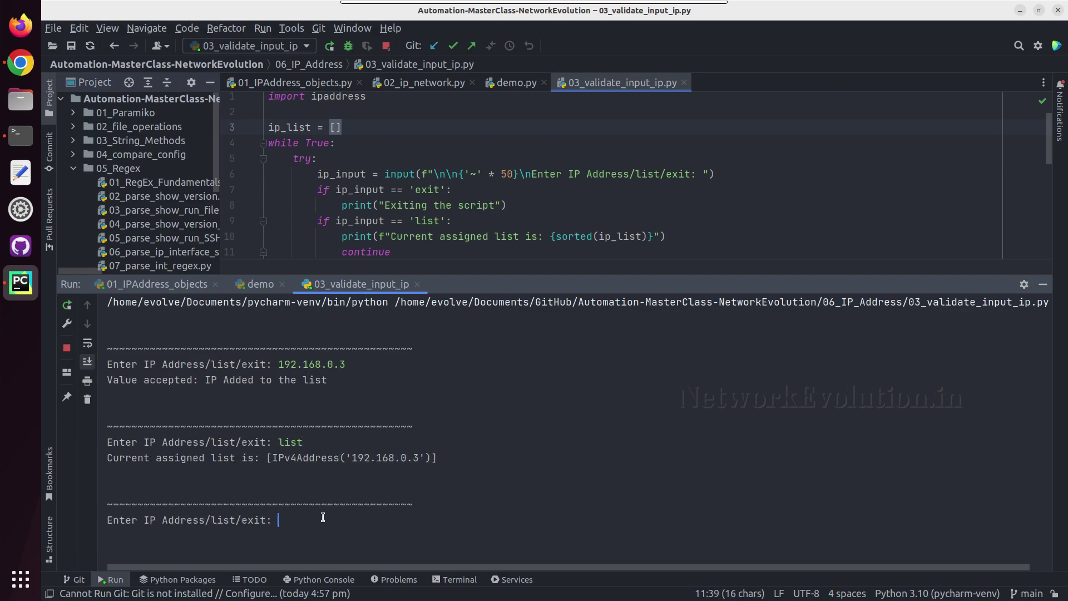
type("192.168.0.5")
key("Return")
type("list")
key("Return")
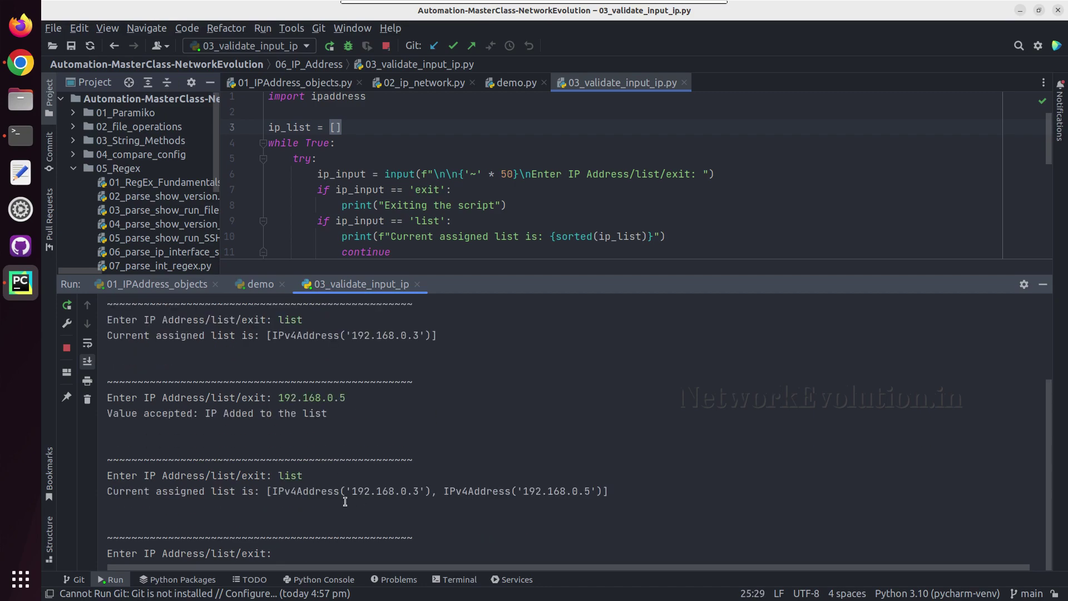
left_click_drag(379, 501, 426, 493)
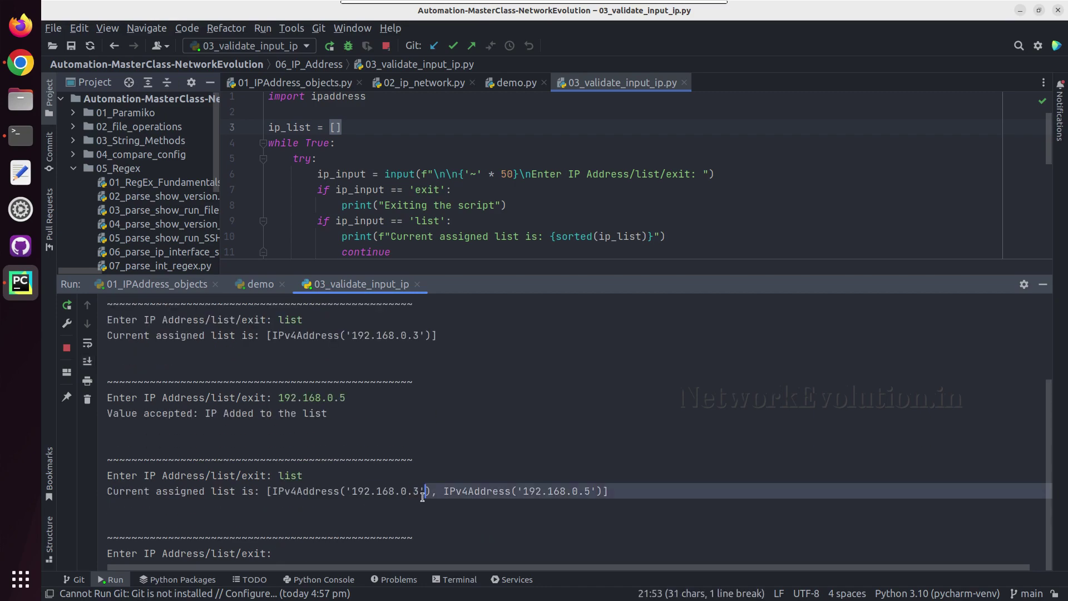
left_click(493, 484)
left_click(341, 553)
type("1")
Step: Test invalid 1, duplicate 192.168.0.3 and out-of-subnet 192.168.1.3
key("Return")
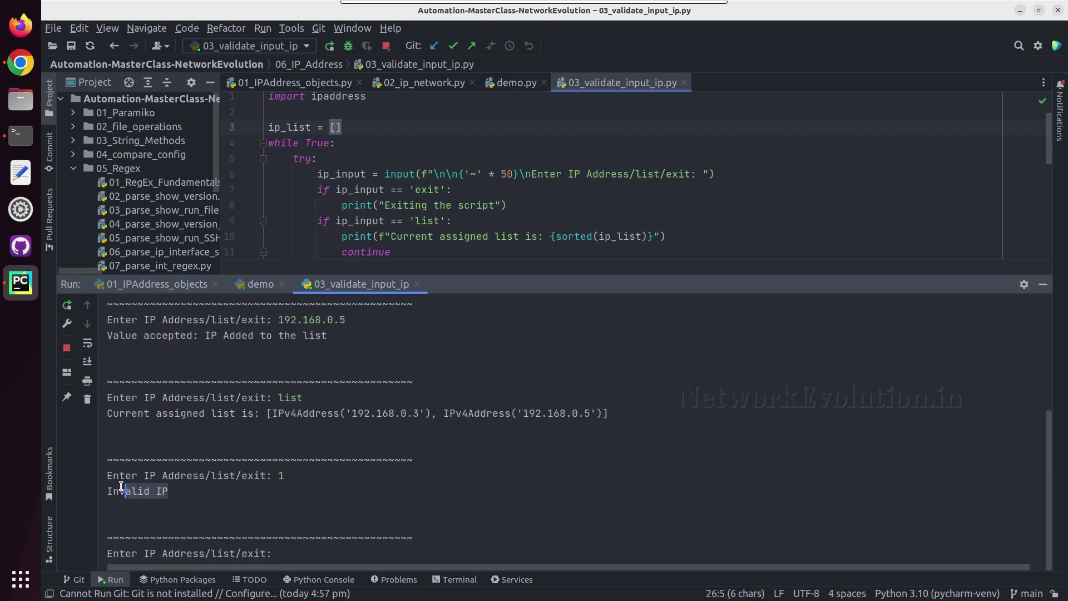
left_click_drag(176, 491, 117, 491)
left_click(190, 497)
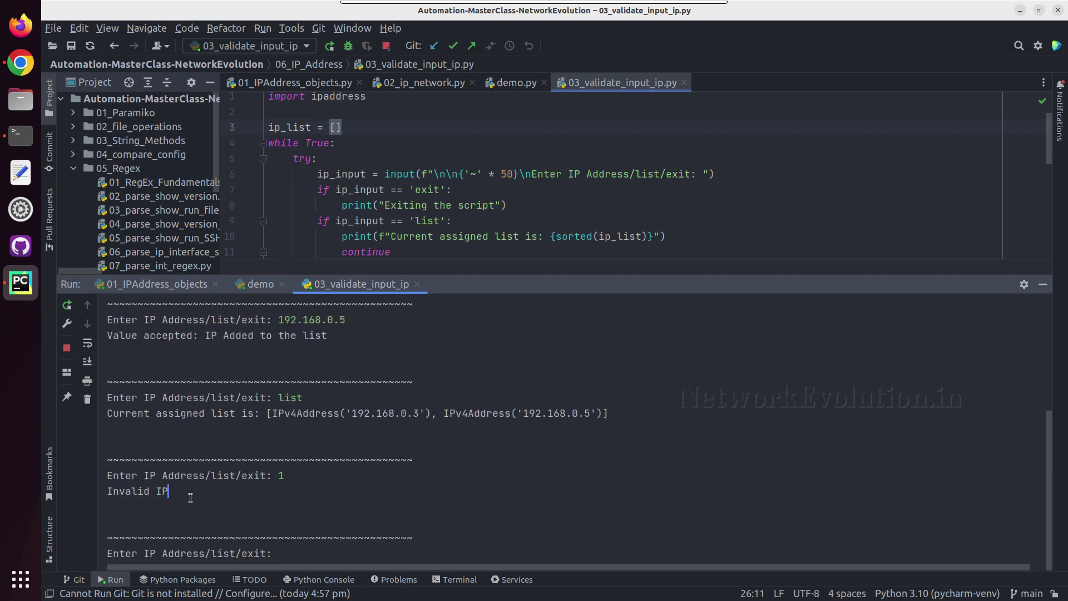
left_click(285, 547)
type("192.168.0.3")
key("Return")
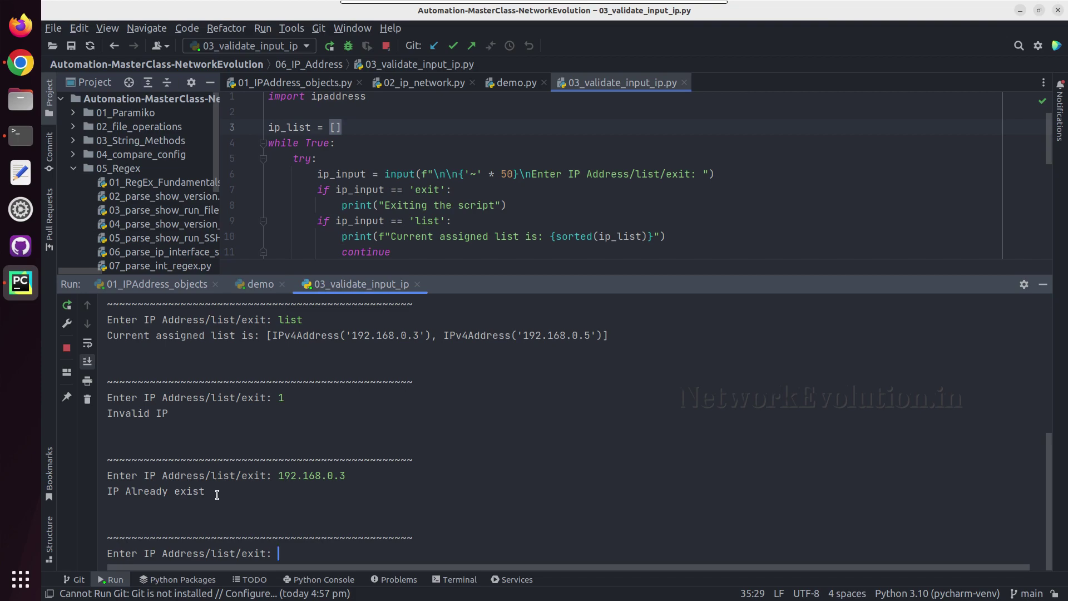
left_click_drag(206, 492, 149, 492)
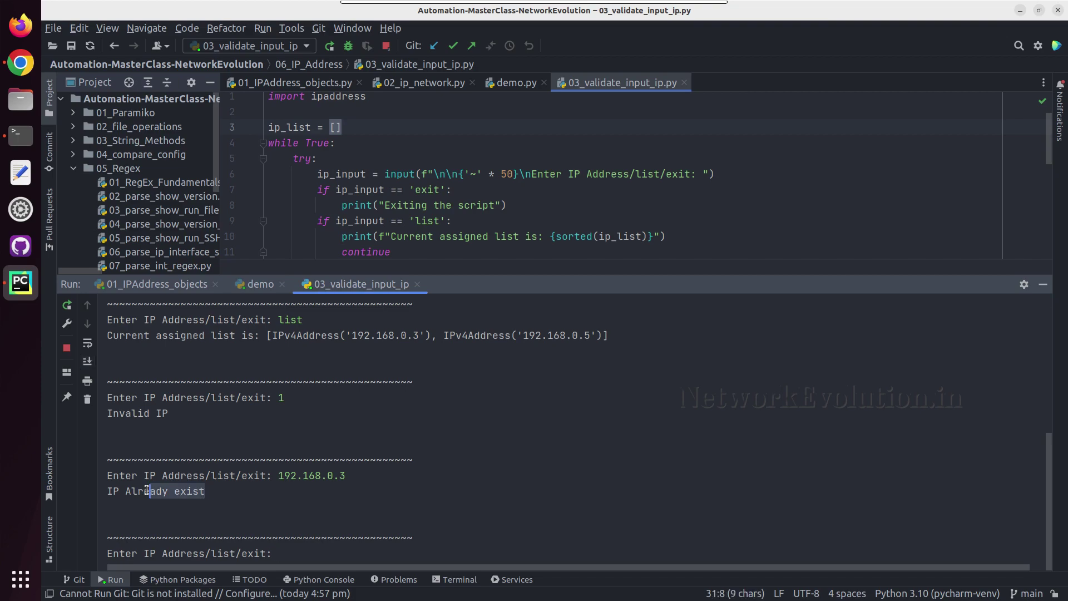
left_click(290, 552)
type("192.168.1.3")
key("Return")
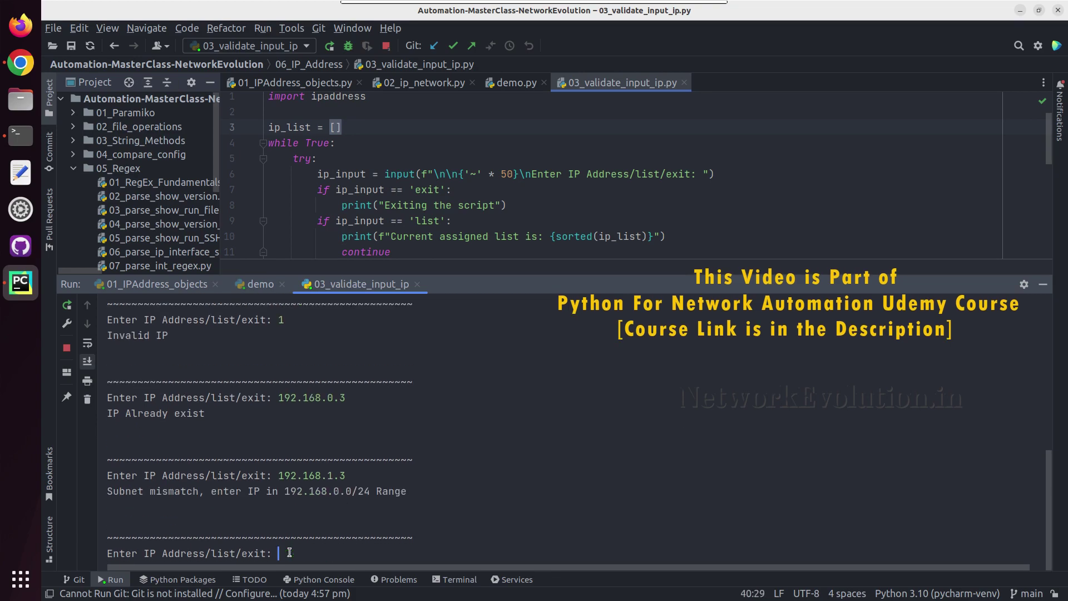
Step: Hide the Run console and review the 25-line script up to the import line
left_click_drag(155, 494, 372, 494)
left_click(373, 495)
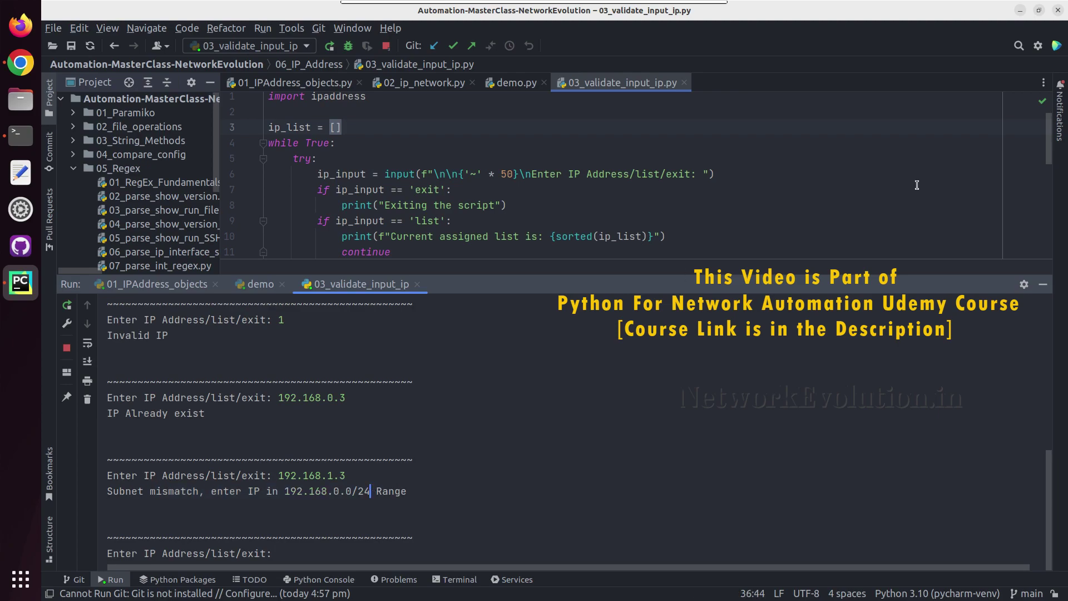
left_click(1043, 284)
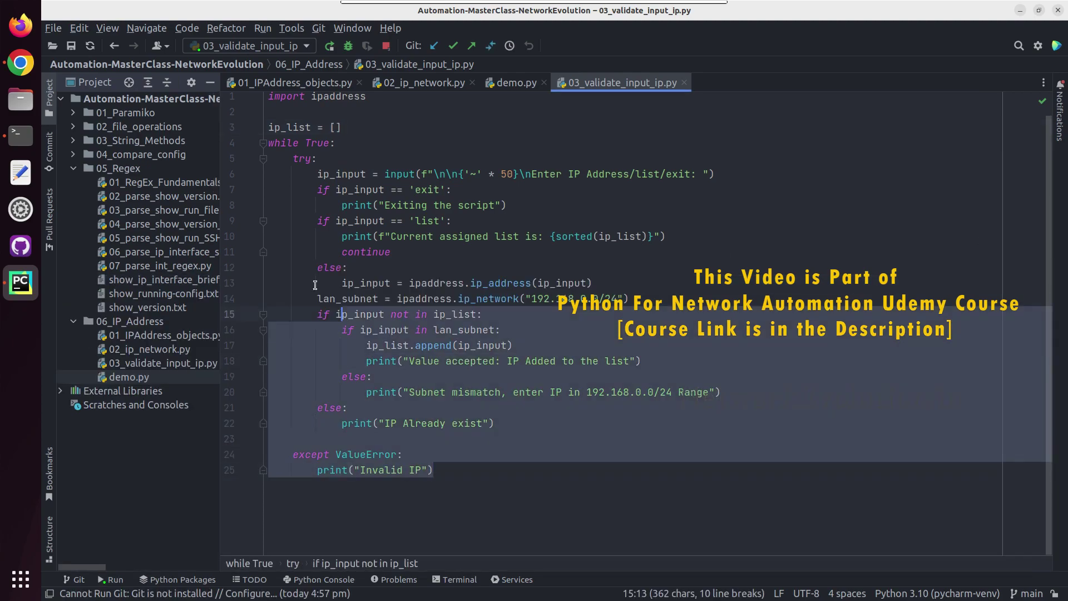
left_click_drag(433, 470, 286, 204)
left_click(414, 132)
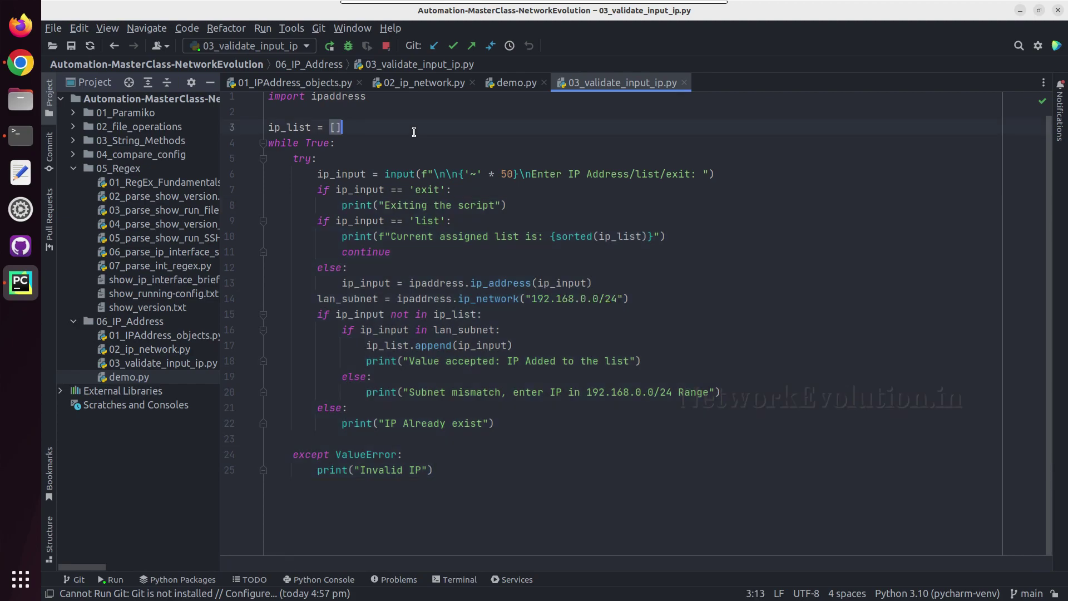
left_click(346, 108)
left_click(267, 97)
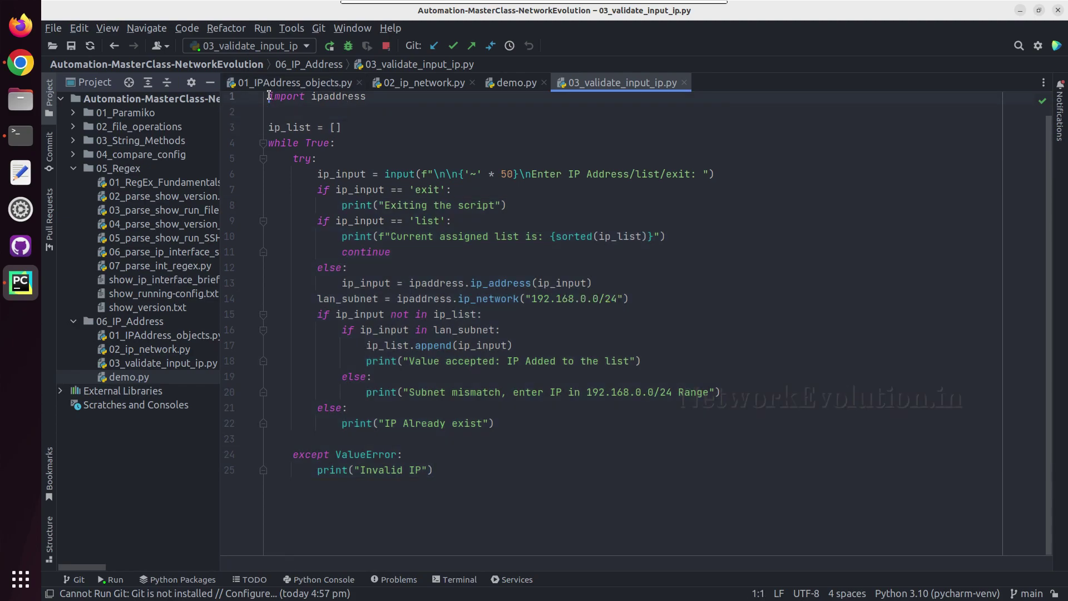